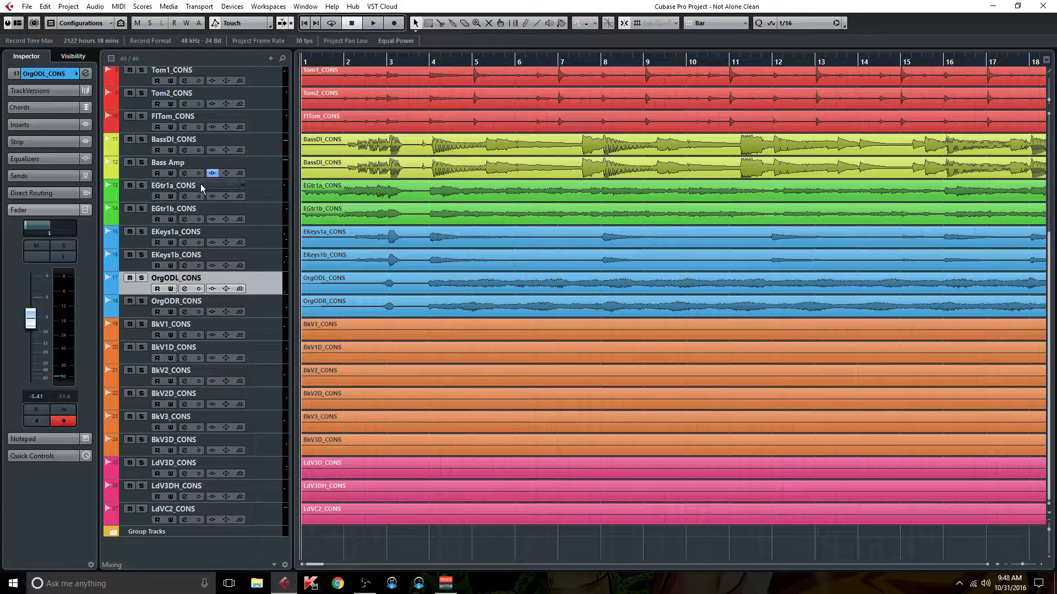
# Inspect the UAD Ampeg B15N insert in the Bass Amp track's channel settings, and close both windows
pyautogui.click(185, 173)
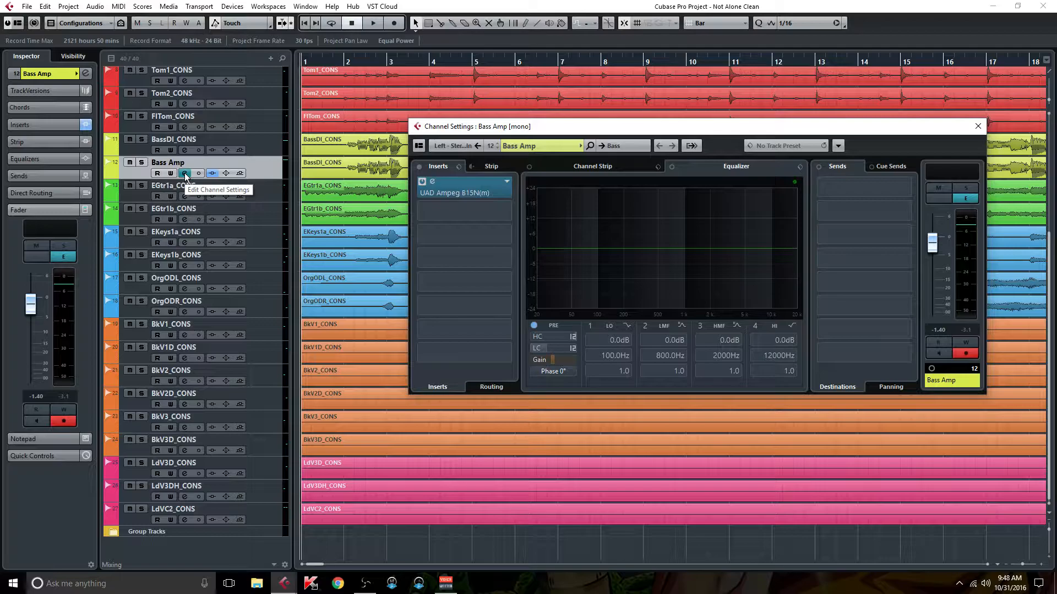
pyautogui.moveTo(501, 131); pyautogui.dragTo(472, 223)
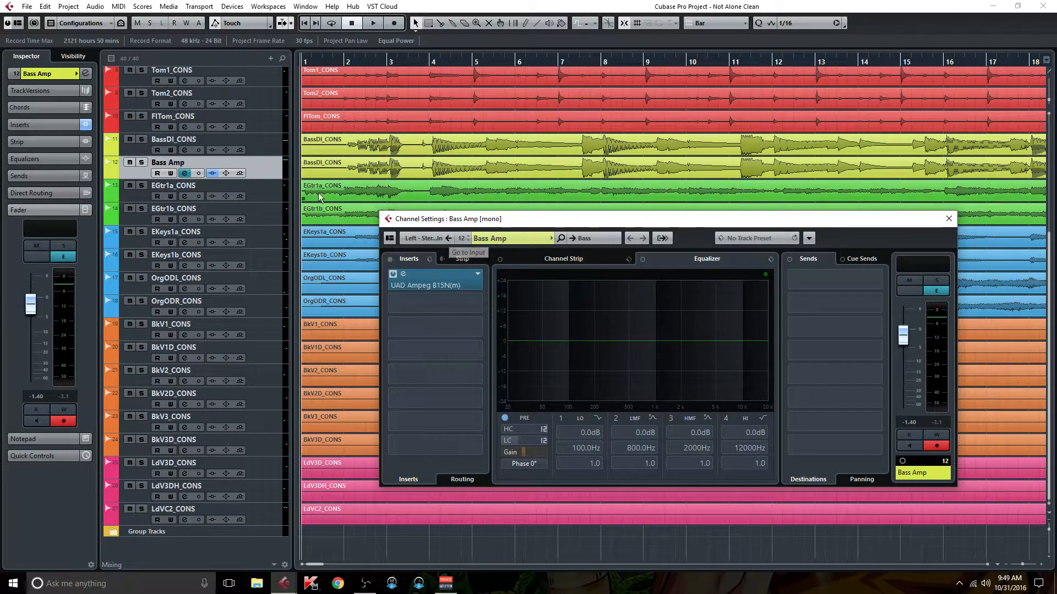
pyautogui.click(438, 285)
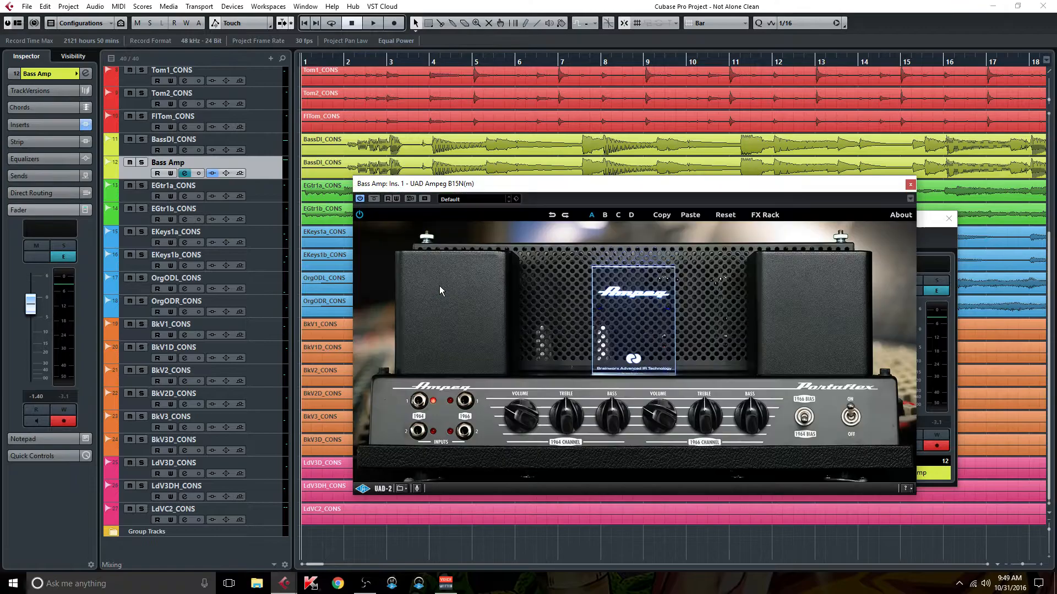
pyautogui.click(910, 186)
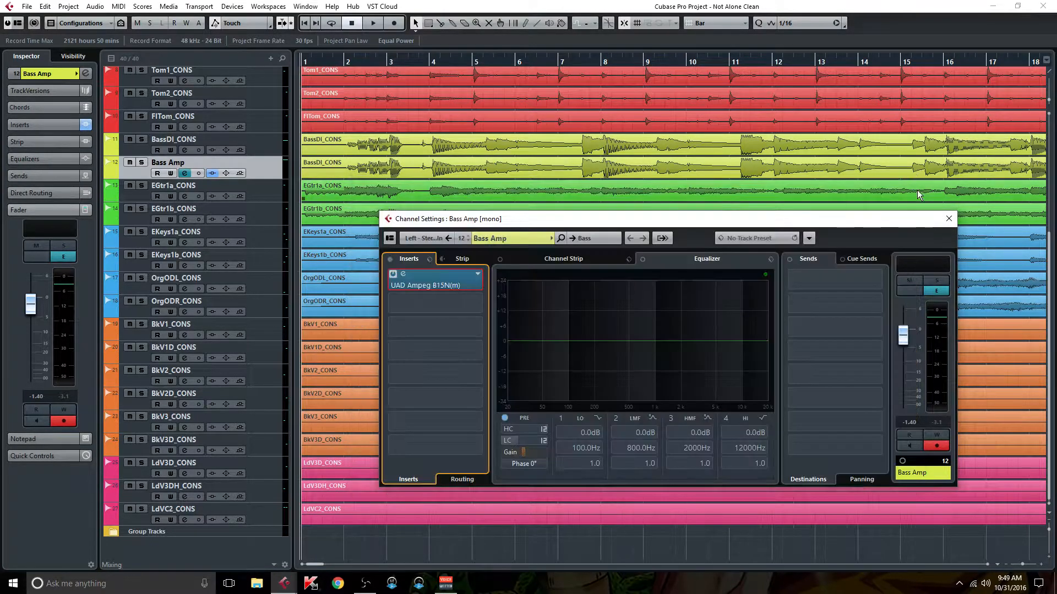
pyautogui.click(950, 219)
# Check the insert slots in the KIn_CONS track's channel settings and close the window
pyautogui.scroll(5, 192, 275)
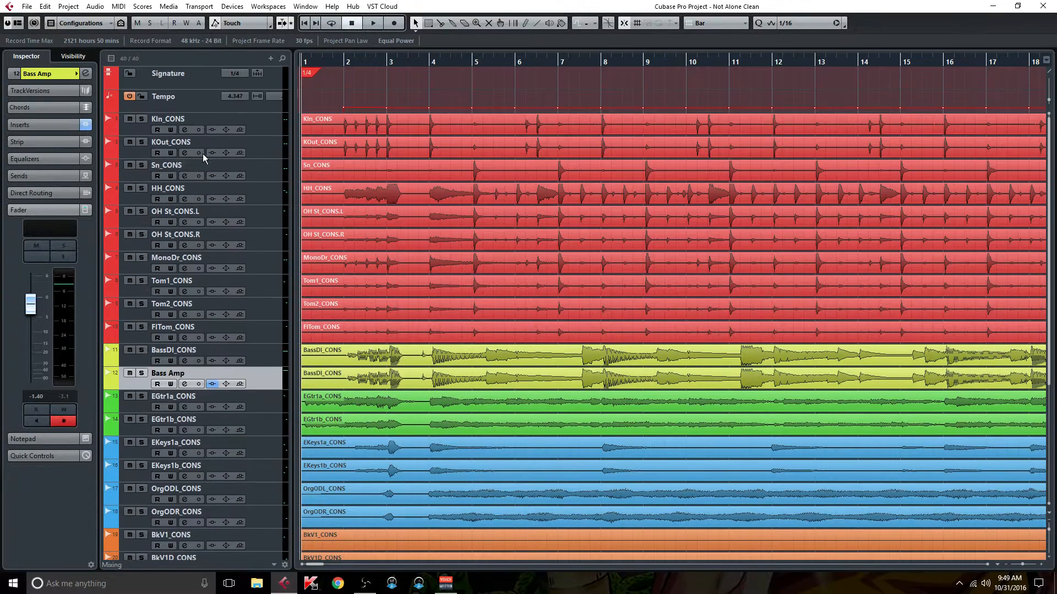
pyautogui.click(185, 129)
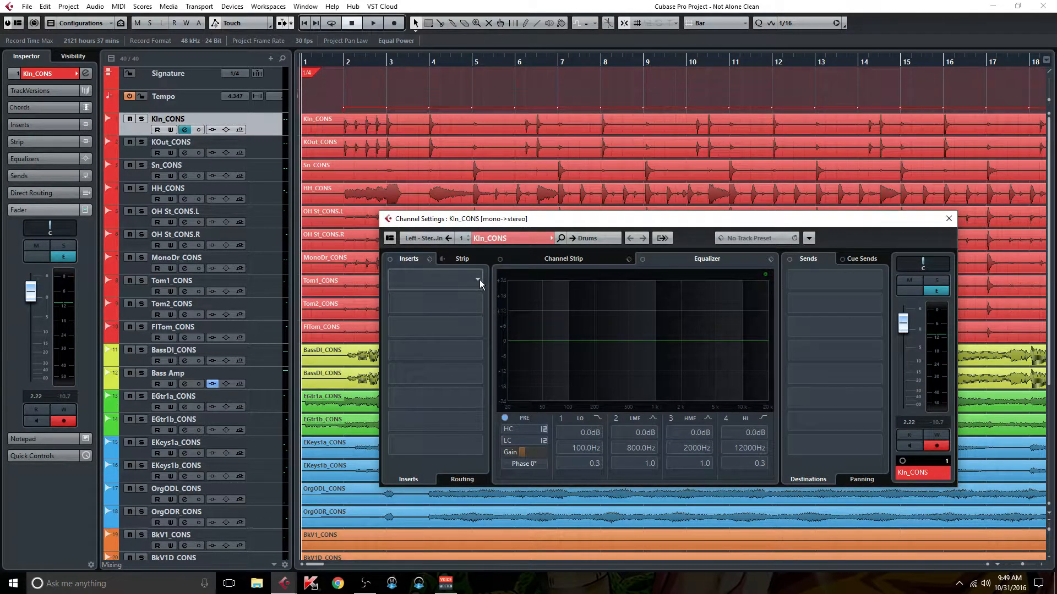
pyautogui.click(949, 219)
# Browse the PSPaudioware plug-ins available for the first insert of the LdVC2_CONS track, without loading any
pyautogui.scroll(-5, 563, 345)
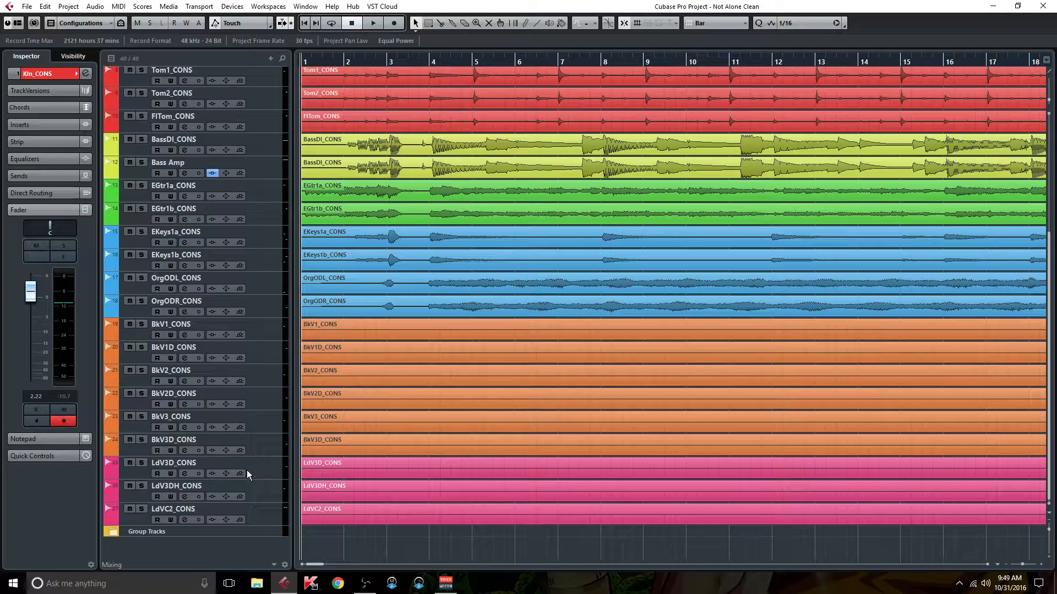
pyautogui.click(186, 520)
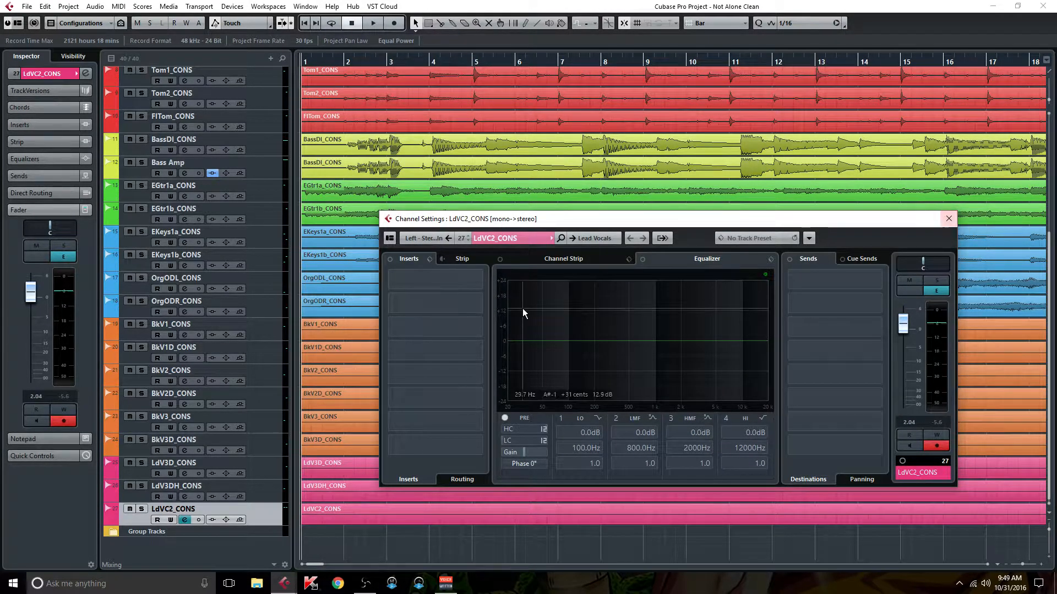
pyautogui.click(479, 281)
pyautogui.click(404, 332)
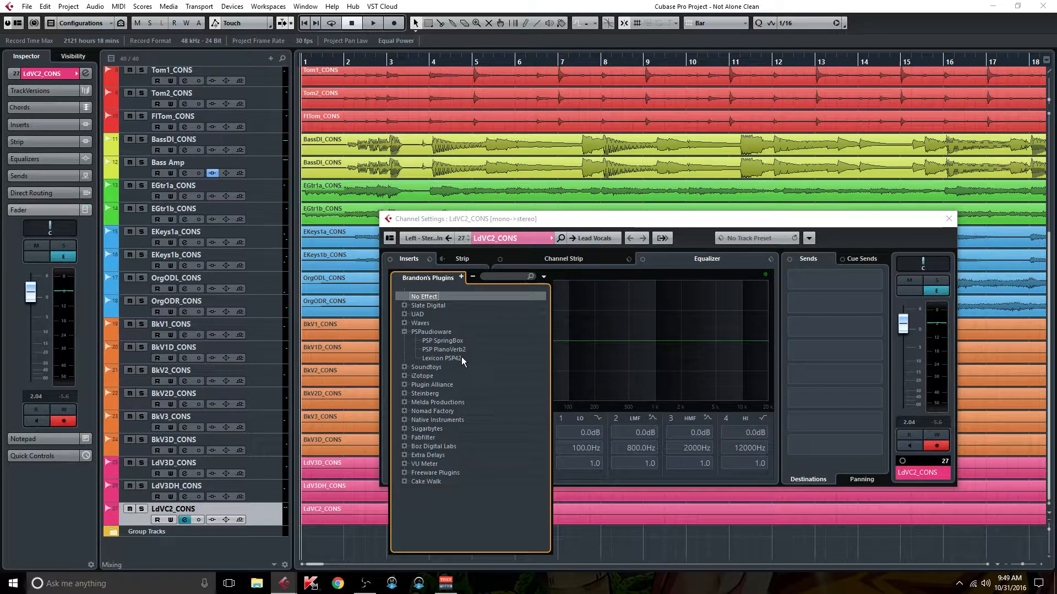
pyautogui.click(949, 220)
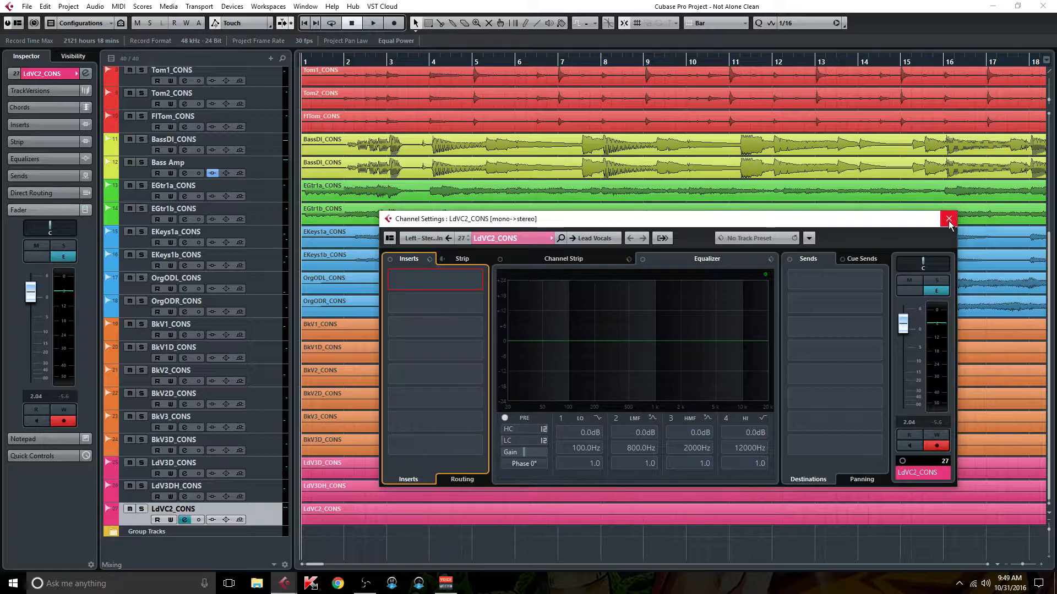
pyautogui.click(949, 220)
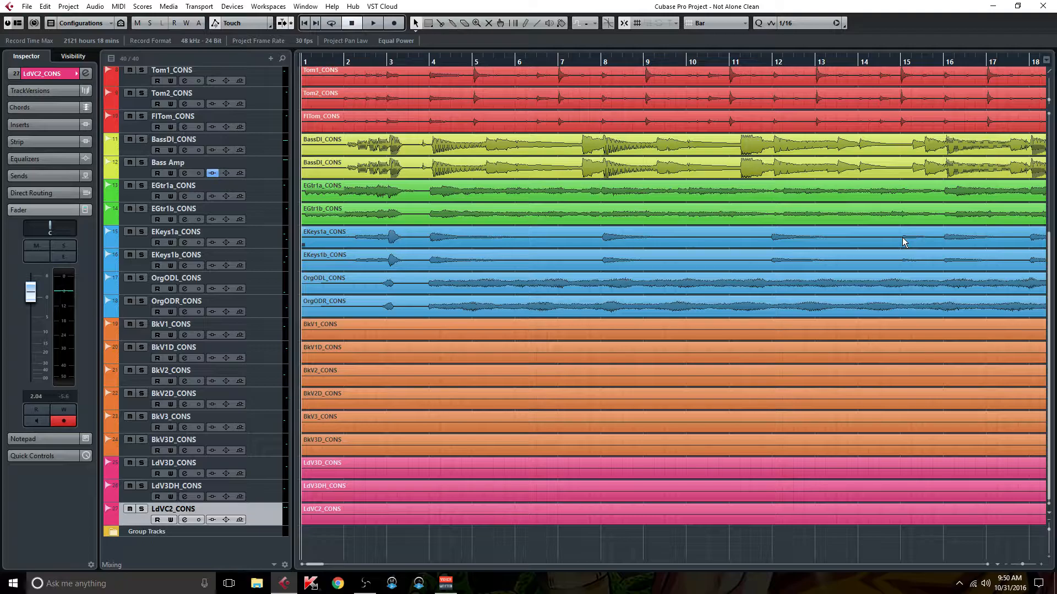
# Review the track list and the MixConsole's group and Stereo Out channels, and close the MixConsole
pyautogui.scroll(5, 573, 135)
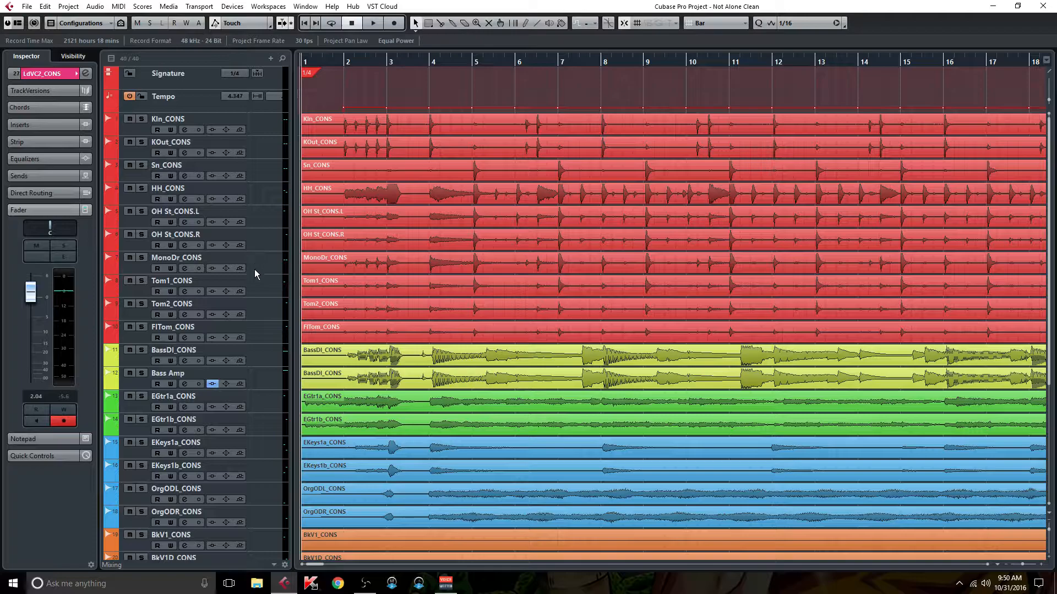
pyautogui.scroll(-5, 256, 269)
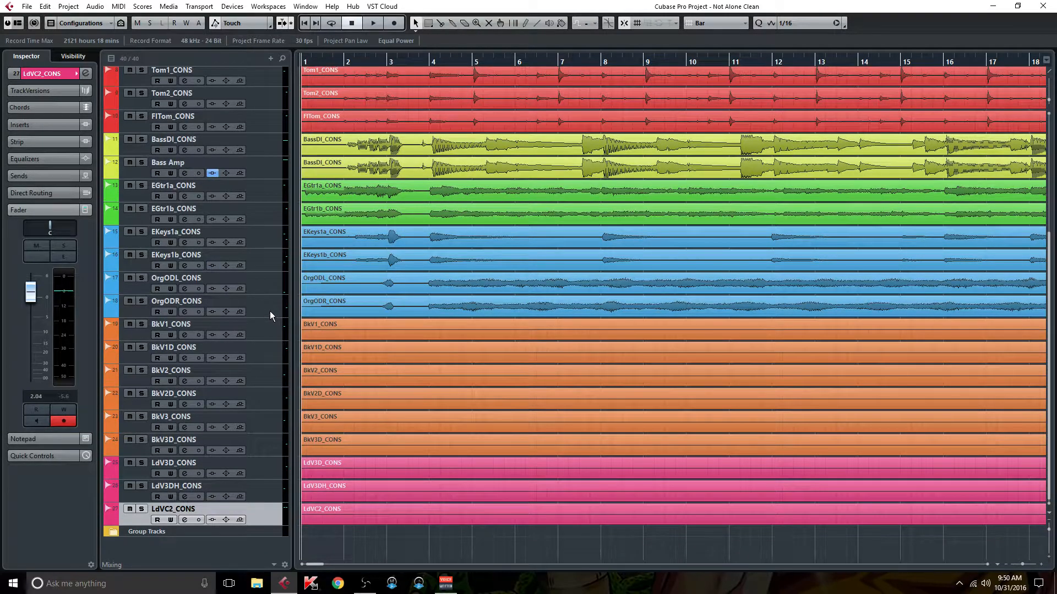
pyautogui.press('F3')
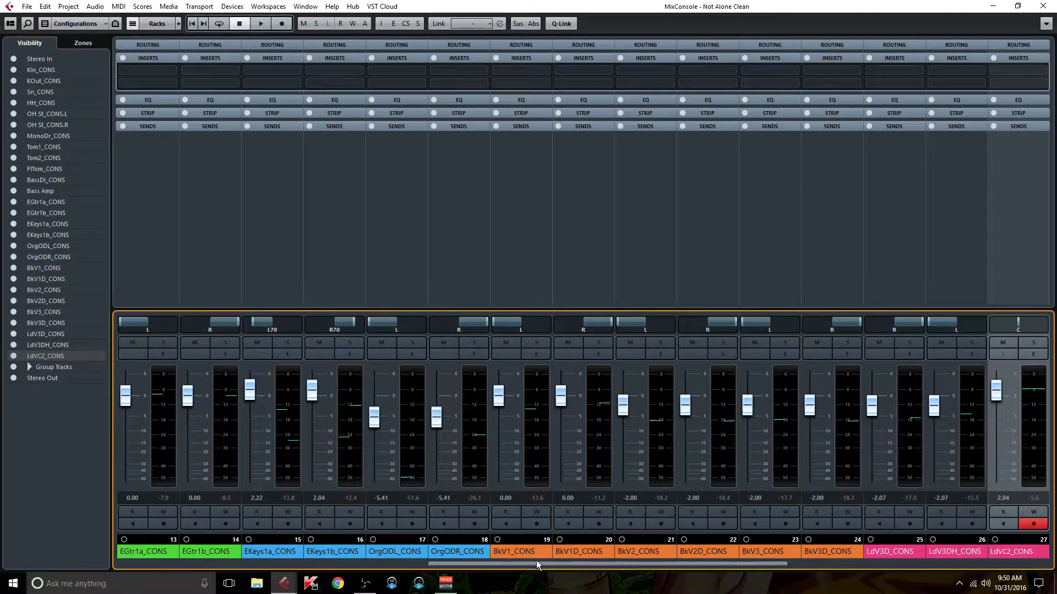
pyautogui.moveTo(527, 560); pyautogui.dragTo(789, 561)
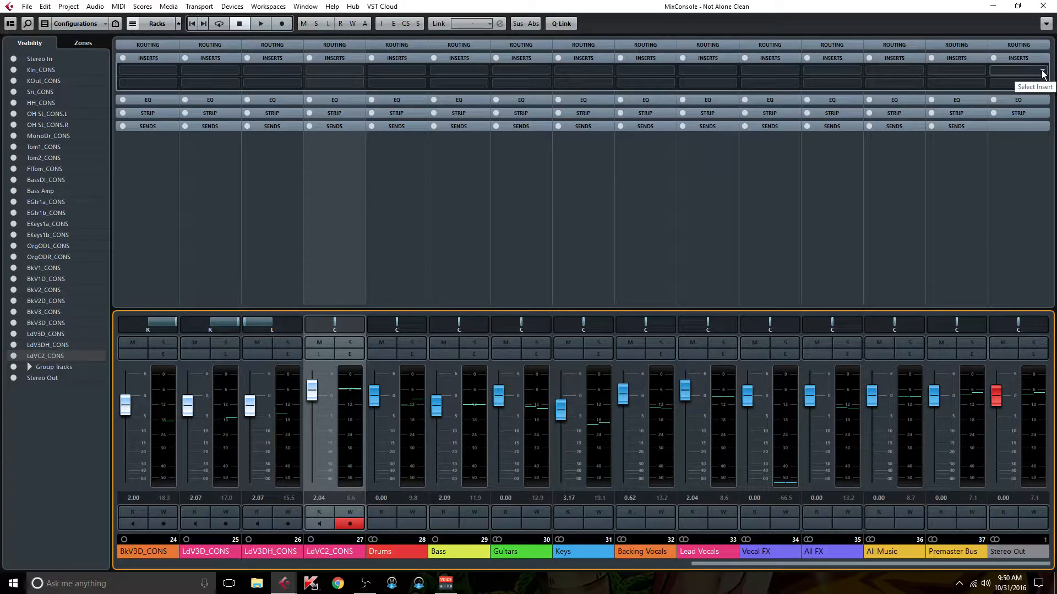
pyautogui.click(1043, 6)
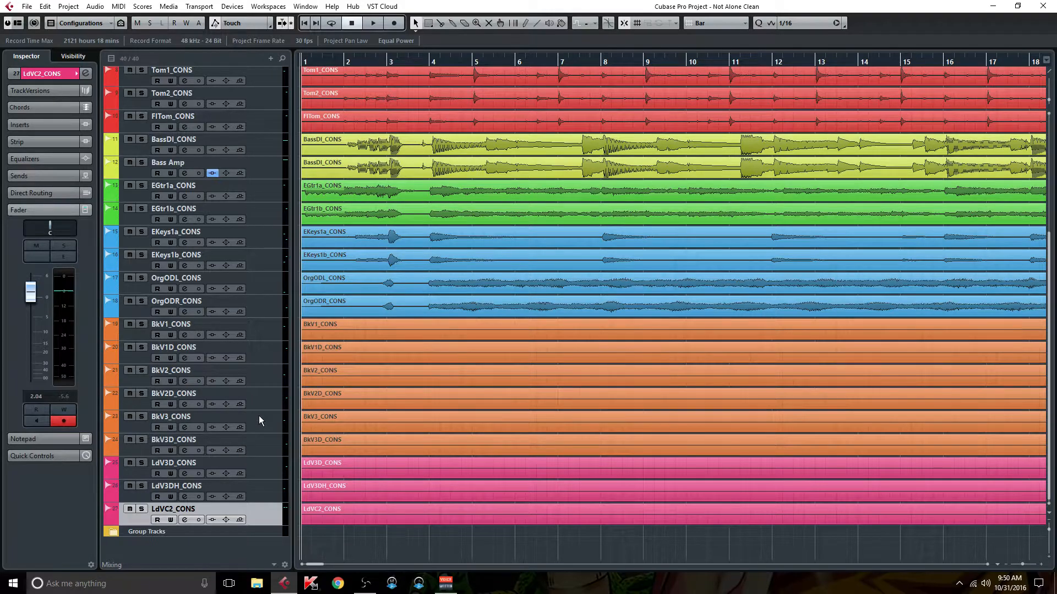
# Play the project and open the MixConsole to check channel levels through to Stereo Out
pyautogui.click(345, 378)
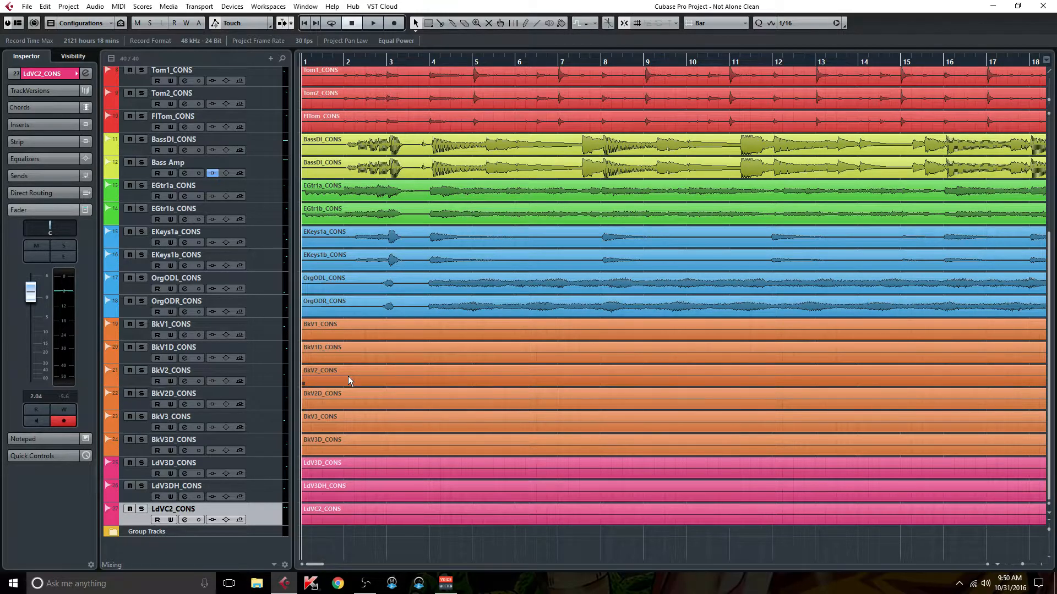
pyautogui.press('space')
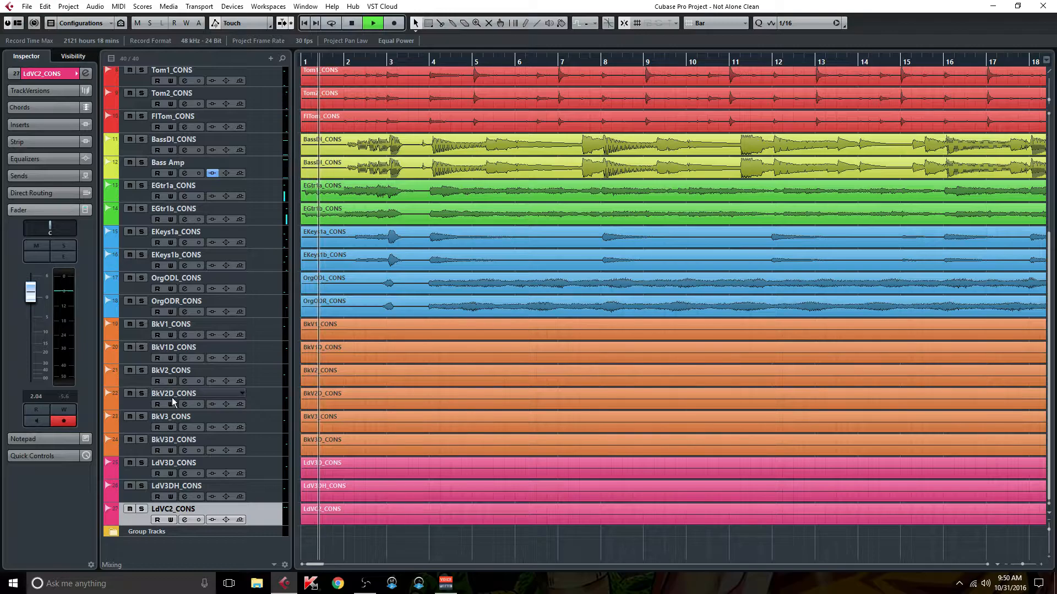
pyautogui.press('F3')
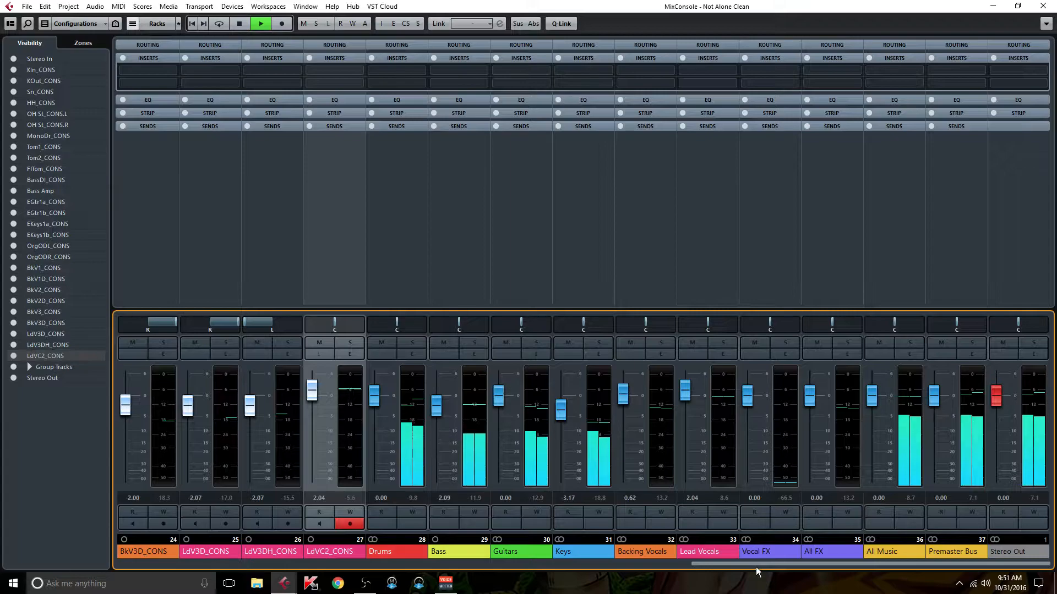
pyautogui.moveTo(762, 563); pyautogui.dragTo(345, 567)
pyautogui.moveTo(410, 568); pyautogui.dragTo(771, 584)
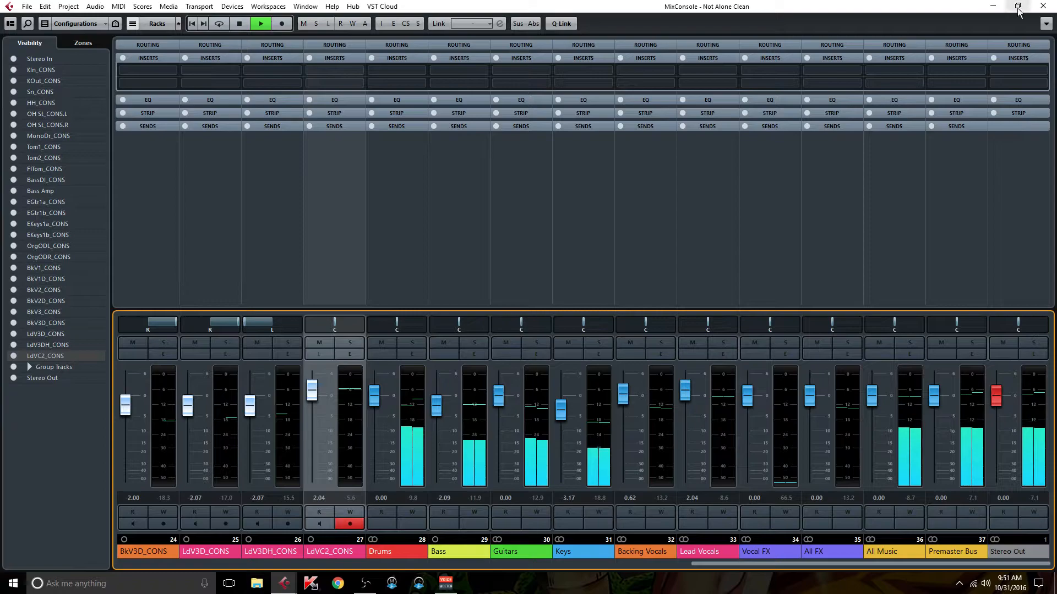
# Insert Steinberg's DaTube distortion in the first insert slot of Stereo Out and place its editor window above the faders
pyautogui.click(1044, 72)
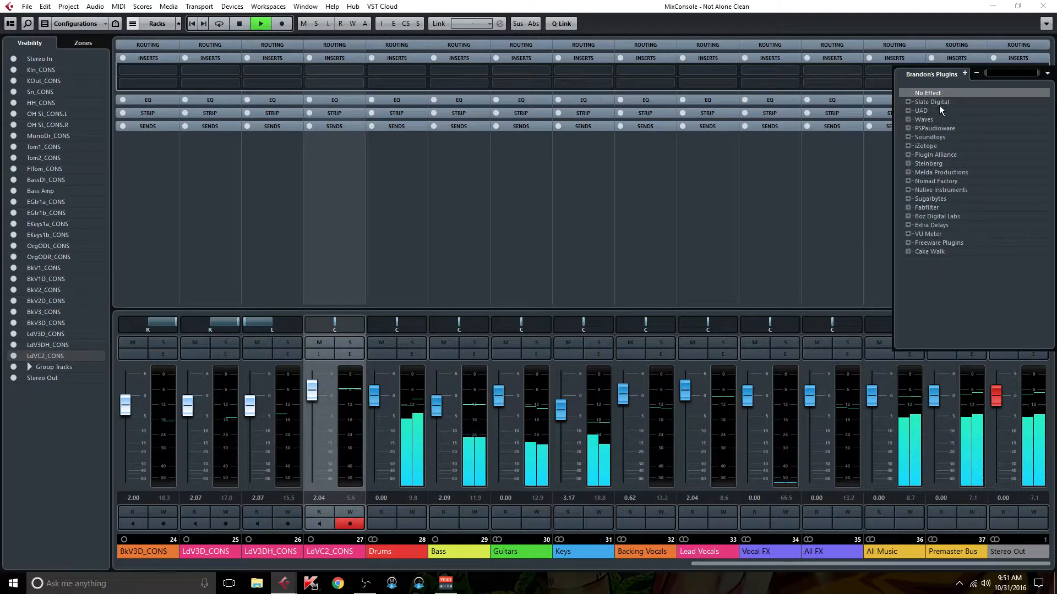
pyautogui.click(908, 164)
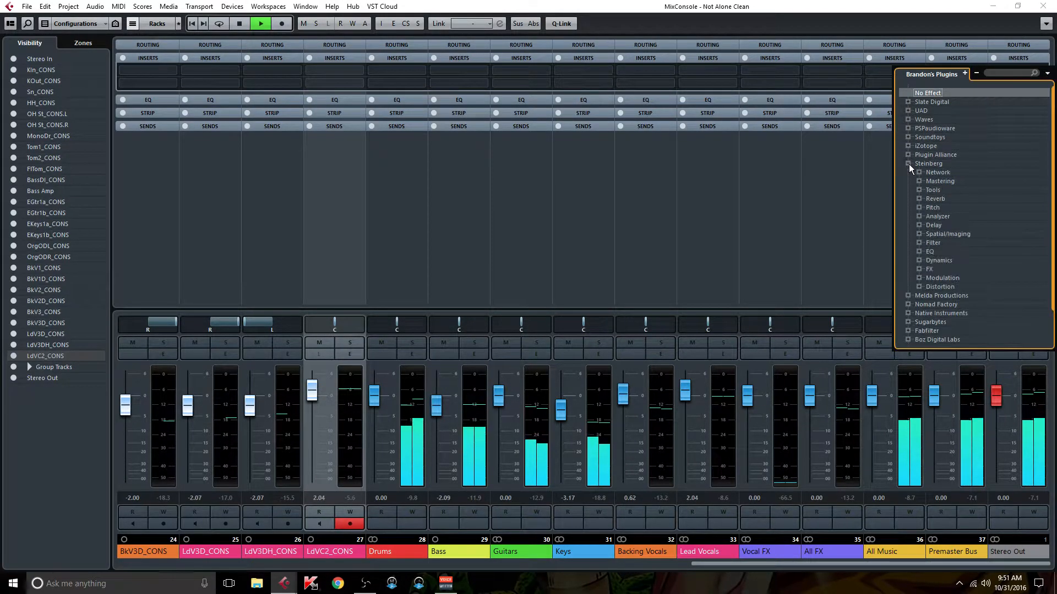
pyautogui.click(919, 287)
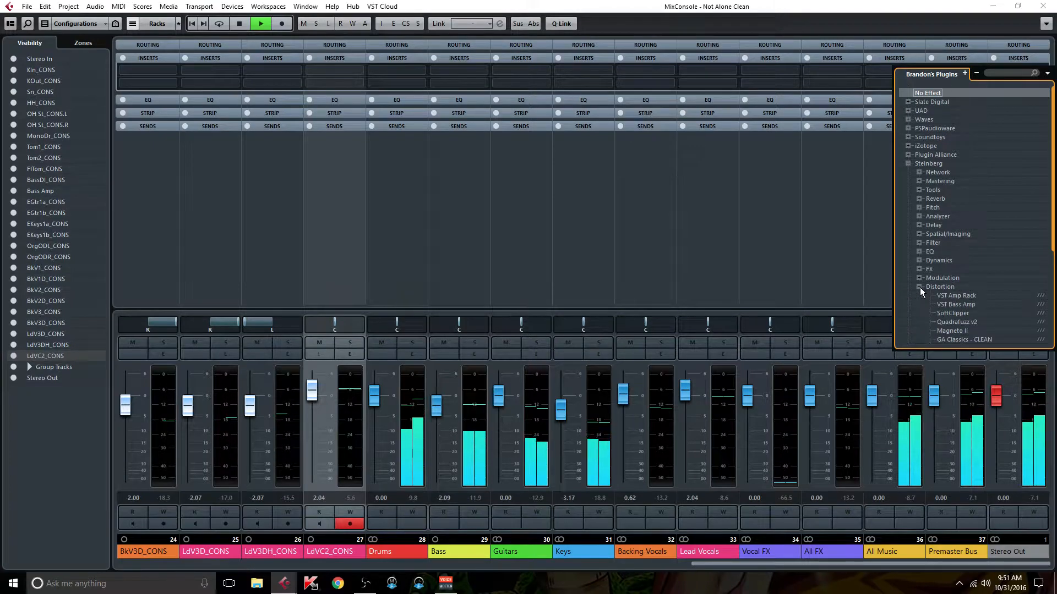
pyautogui.scroll(-2, 929, 286)
pyautogui.scroll(-2, 929, 287)
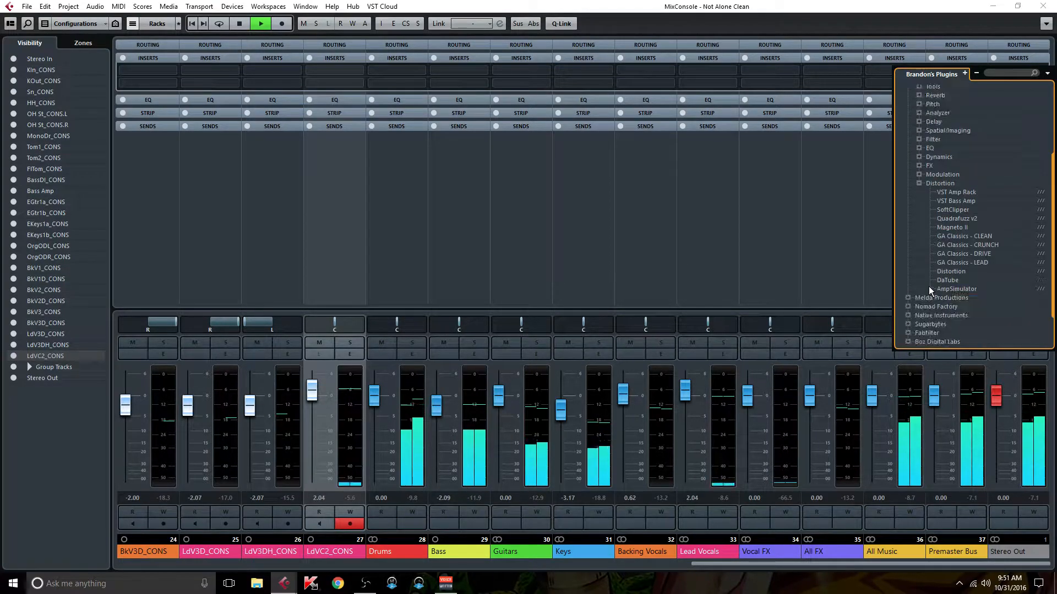
pyautogui.click(956, 279)
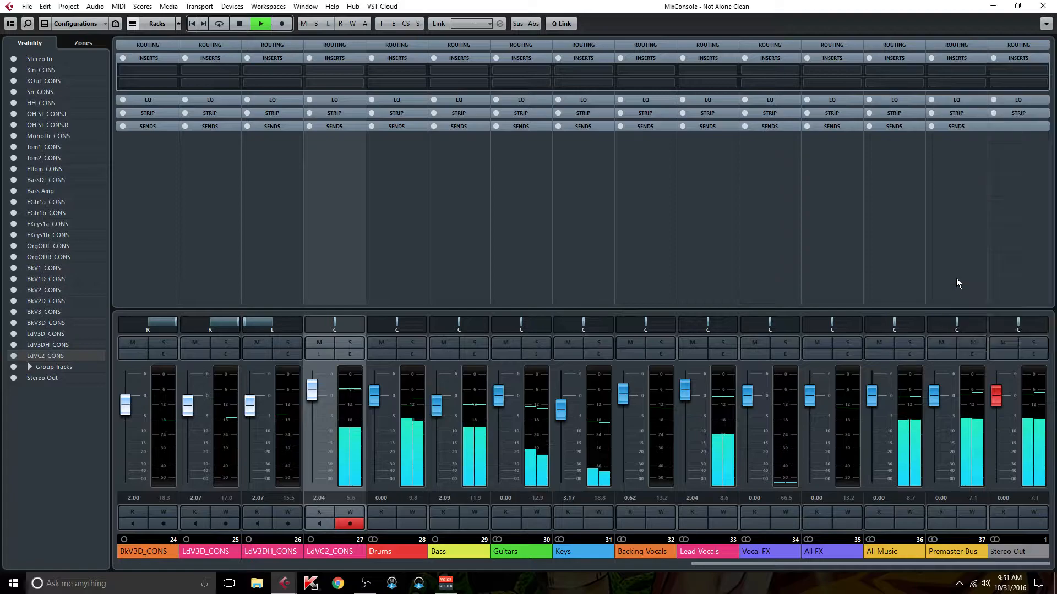
pyautogui.click(1025, 68)
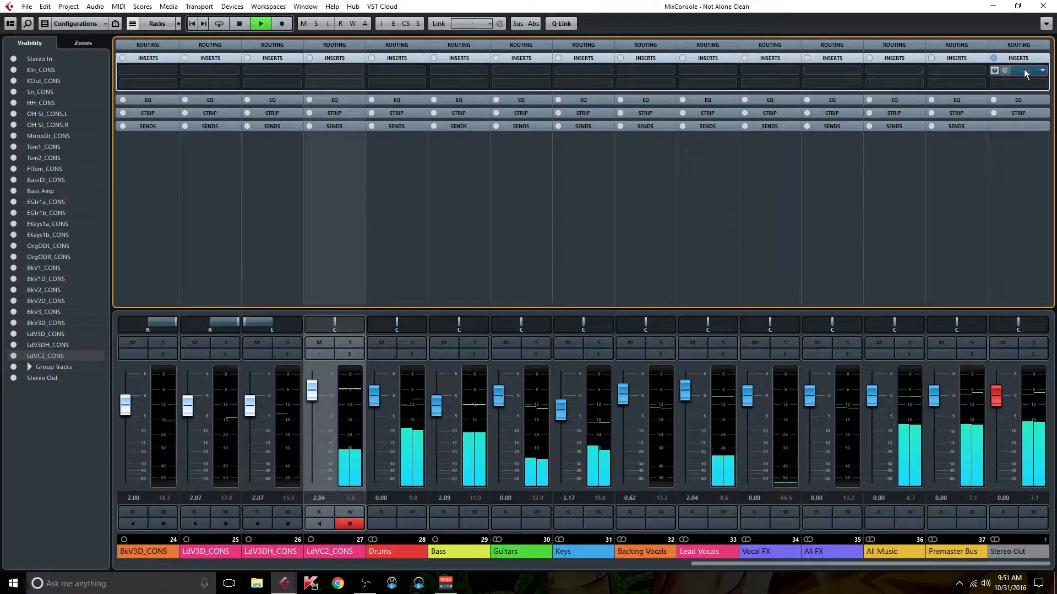
pyautogui.click(1022, 71)
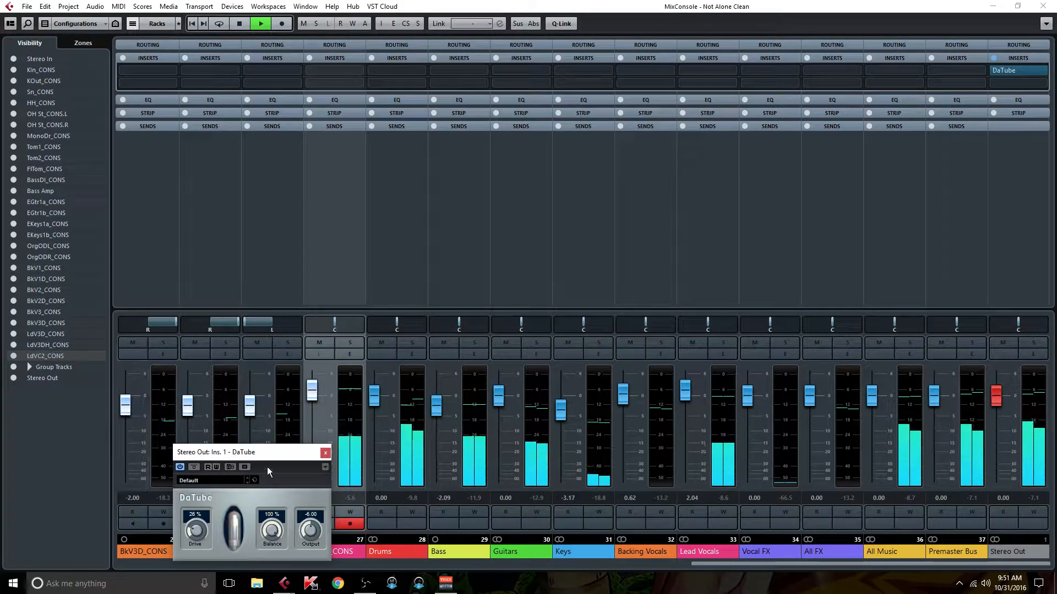
pyautogui.moveTo(272, 451); pyautogui.dragTo(507, 176)
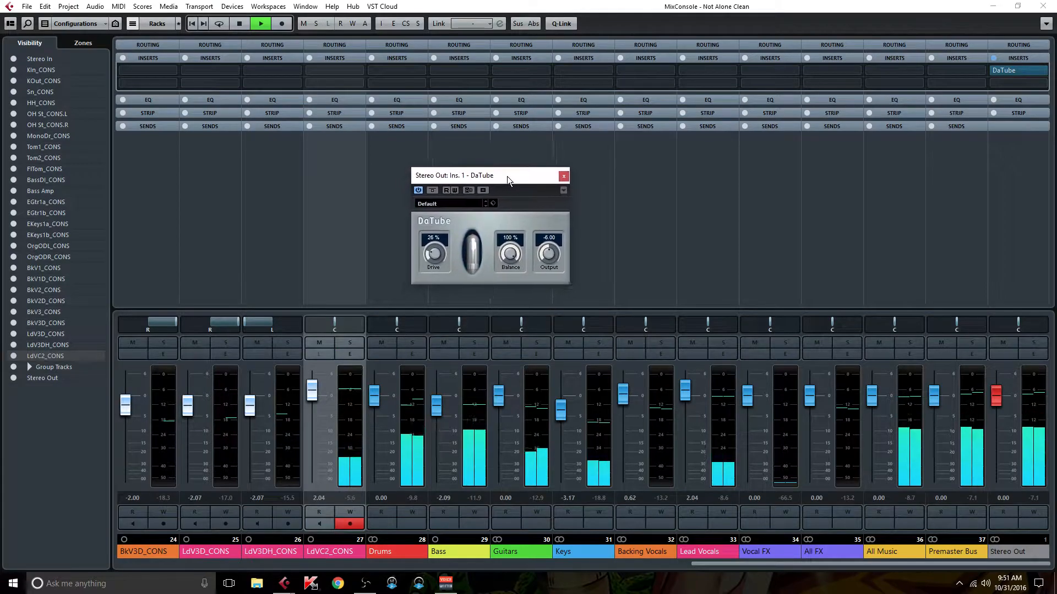
# Compare the mix with DaTube bypassed and active, set its Drive to 30 %, and close its editor
pyautogui.click(437, 202)
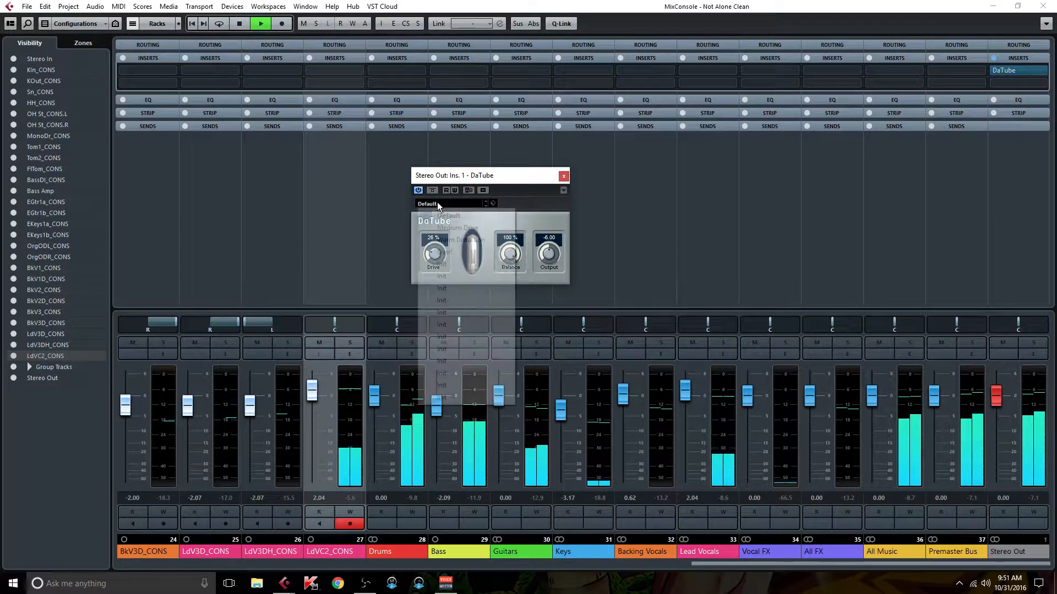
pyautogui.click(497, 179)
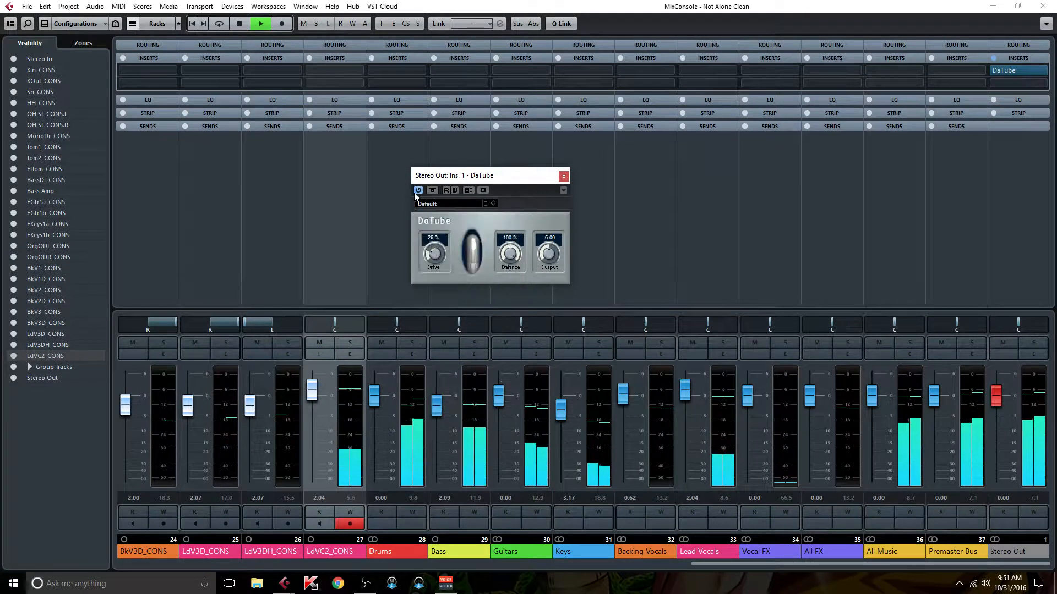
pyautogui.click(432, 190)
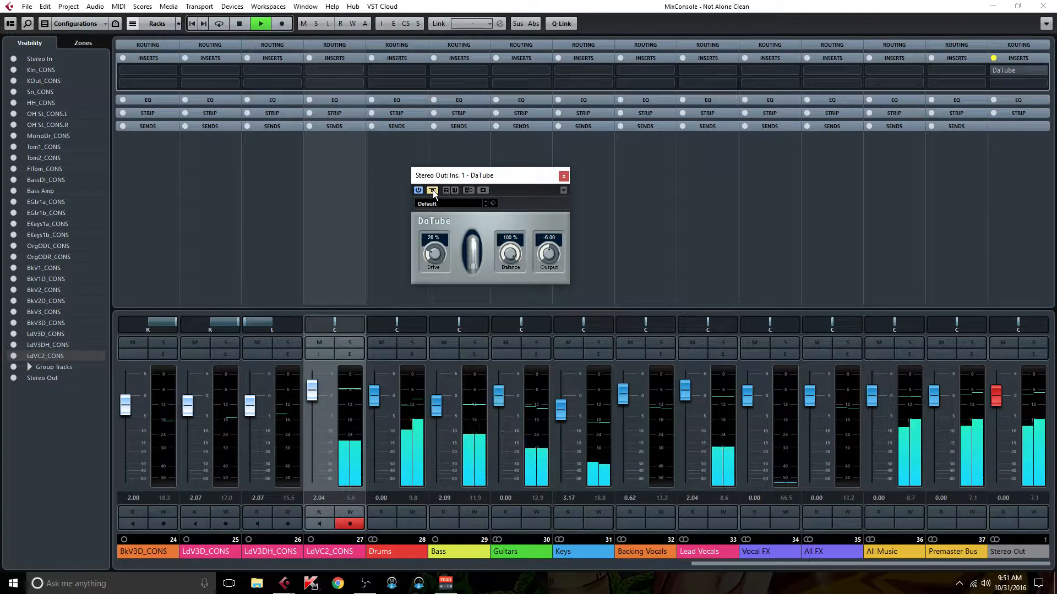
pyautogui.click(433, 190)
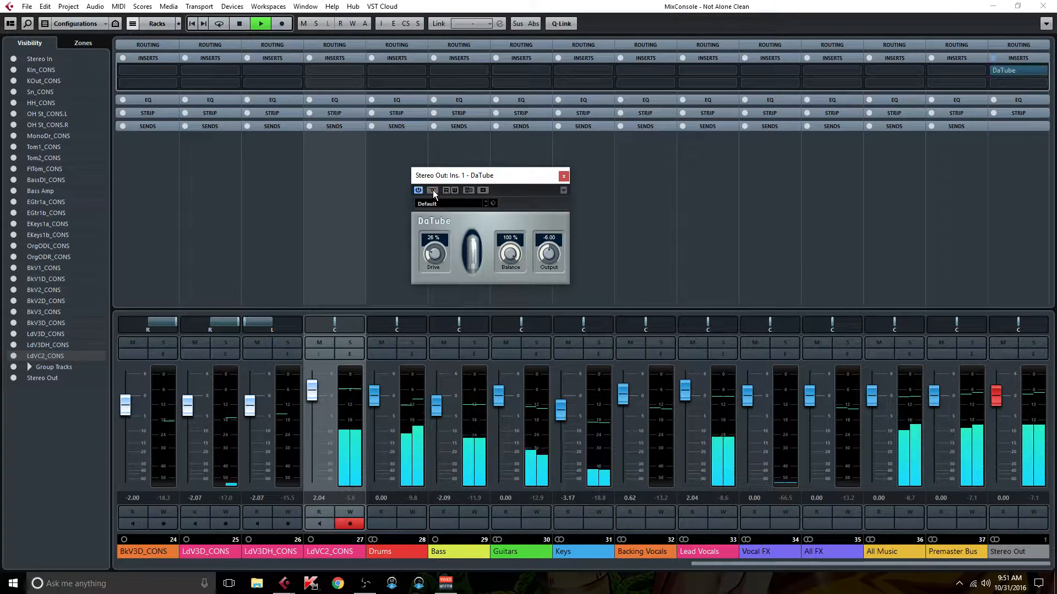
pyautogui.moveTo(433, 254); pyautogui.dragTo(435, 253)
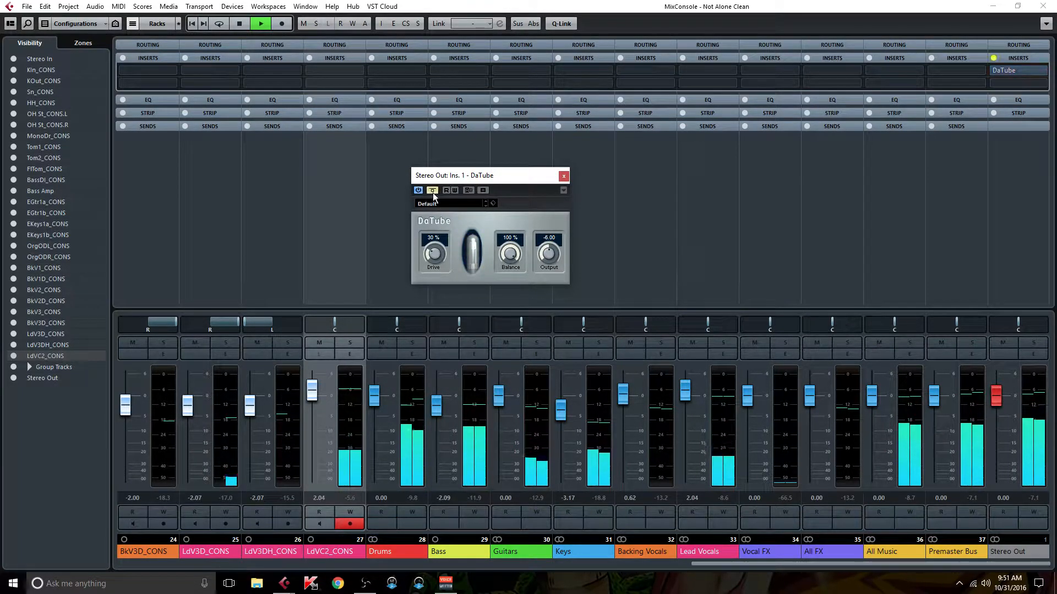
pyautogui.click(565, 175)
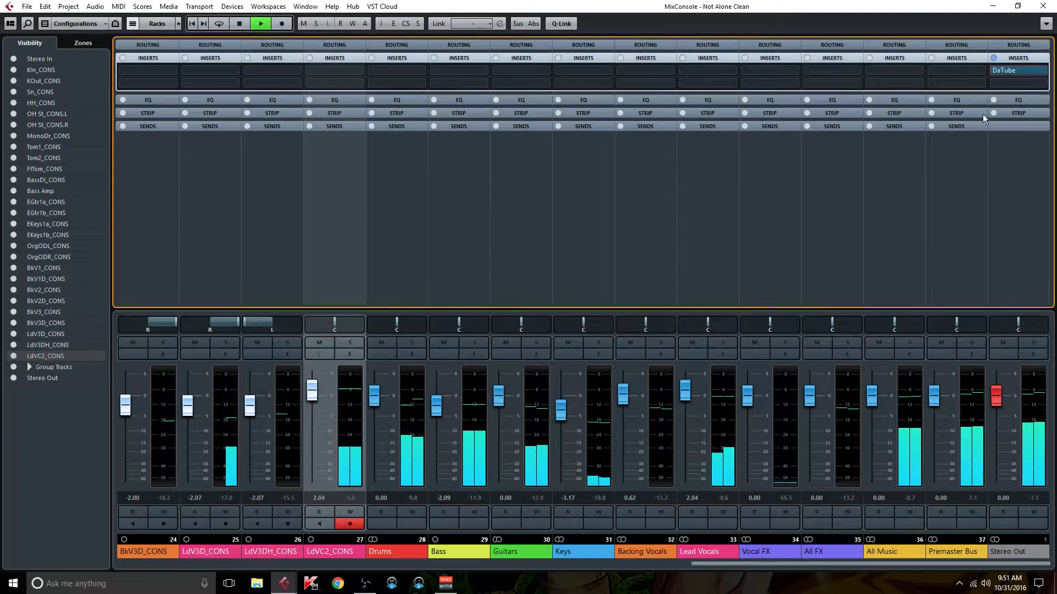
pyautogui.click(1040, 70)
pyautogui.click(909, 176)
pyautogui.click(919, 265)
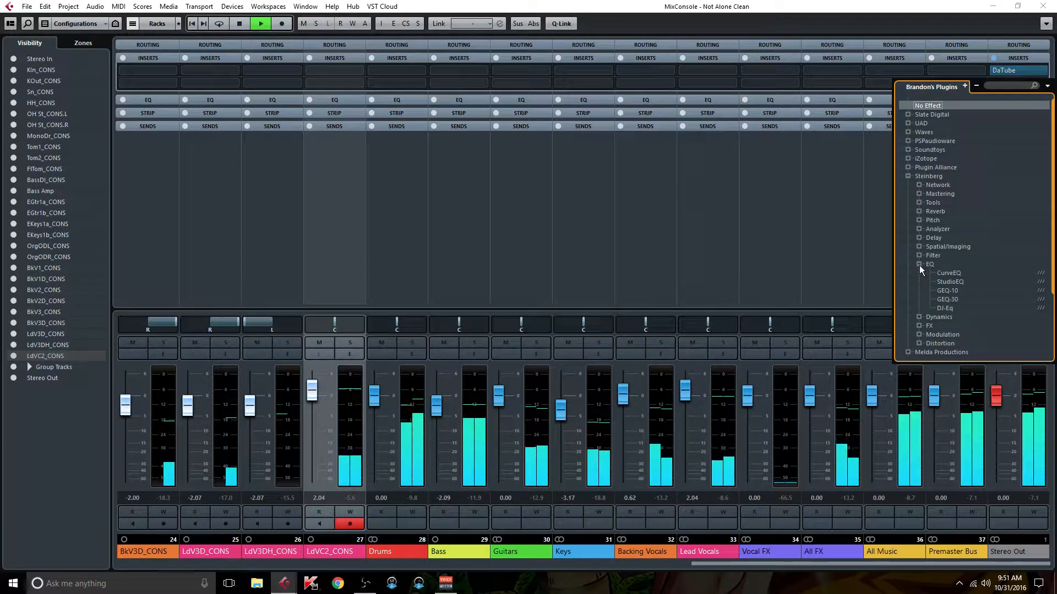
# Reopen DaTube's editor on Stereo Out, set its Drive to 10 %, and move the window aside
pyautogui.click(1013, 70)
pyautogui.click(1013, 69)
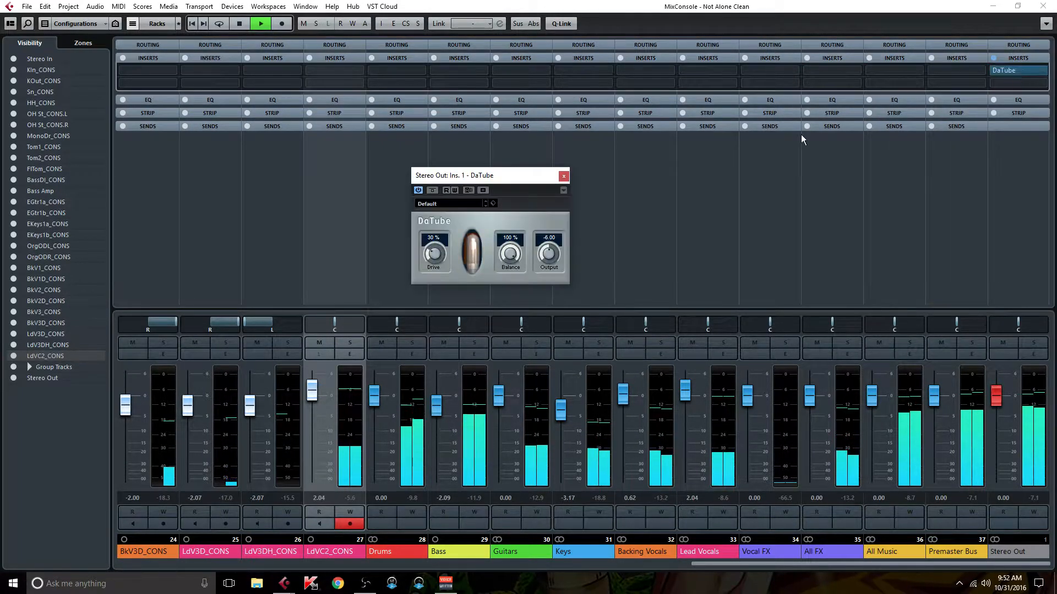
pyautogui.moveTo(431, 262); pyautogui.dragTo(432, 268)
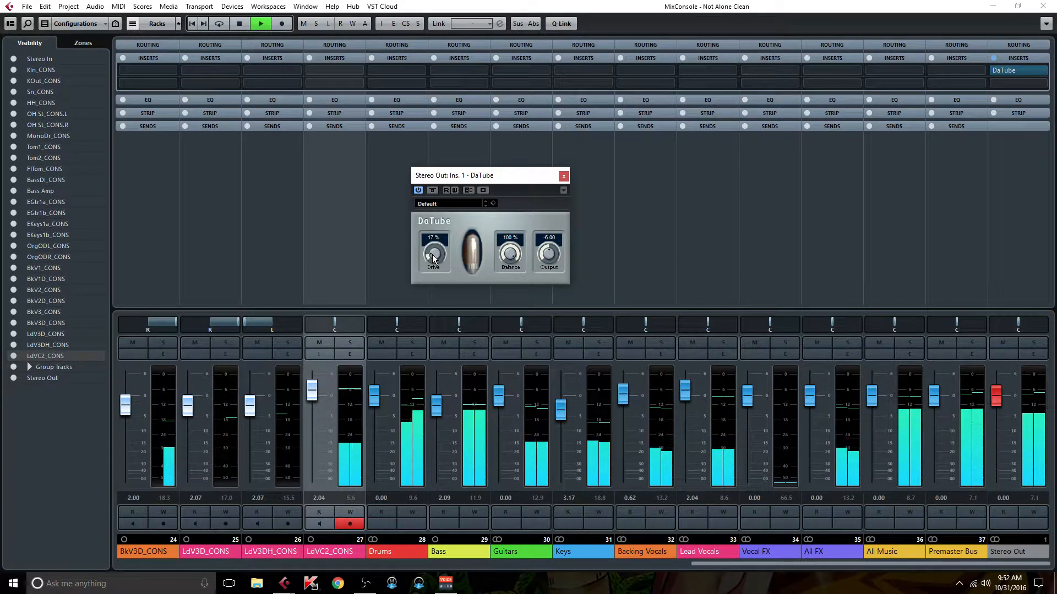
pyautogui.moveTo(433, 255); pyautogui.dragTo(433, 258)
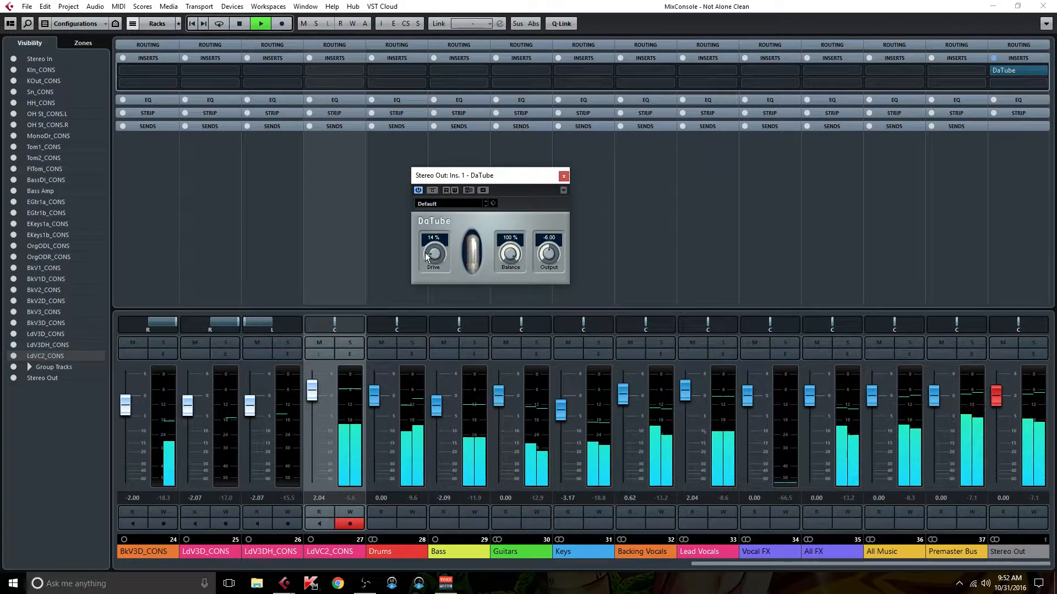
pyautogui.scroll(-1, 434, 256)
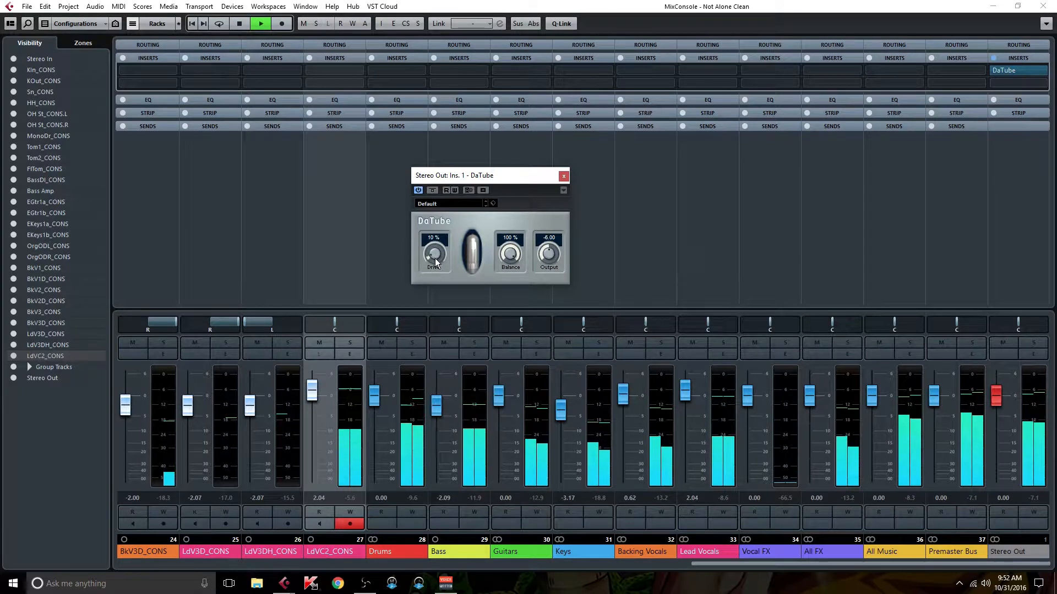
pyautogui.moveTo(503, 175); pyautogui.dragTo(377, 153)
# Insert Steinberg's StudioEQ in the second insert slot of Stereo Out and place its editor beside DaTube
pyautogui.click(1043, 87)
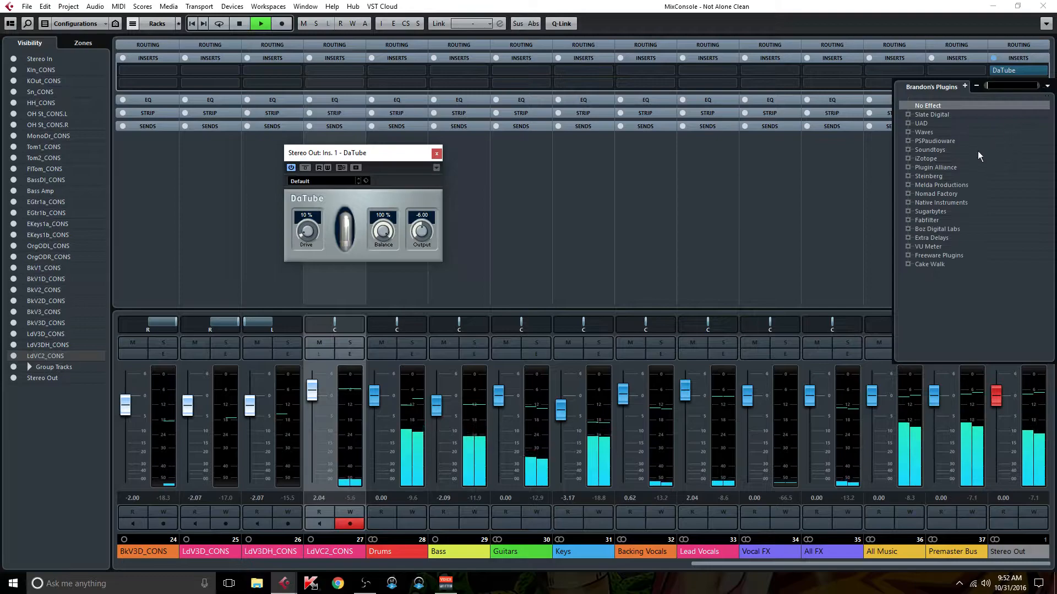
pyautogui.click(909, 176)
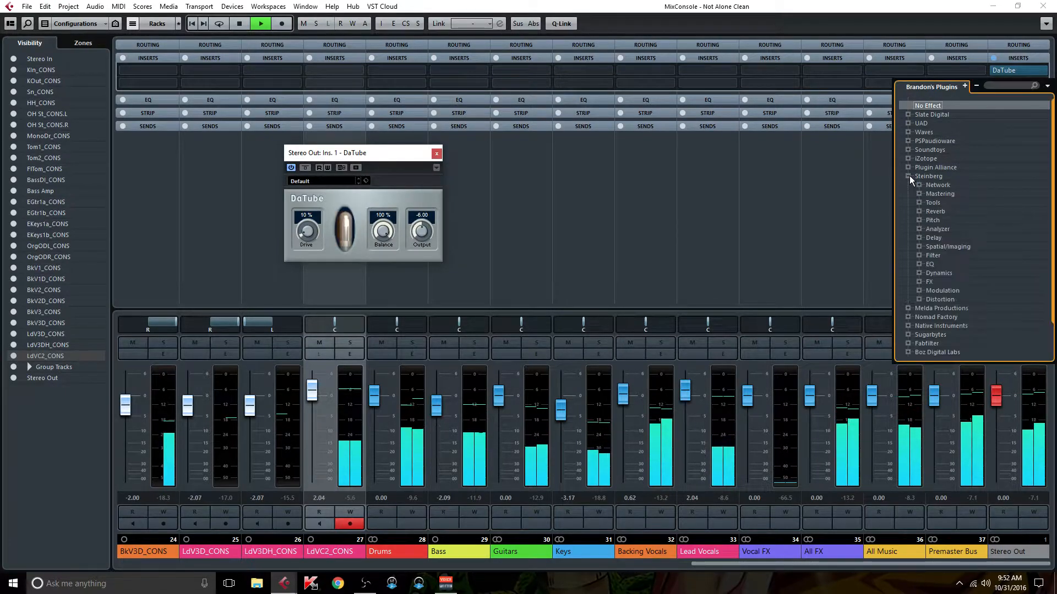
pyautogui.click(920, 264)
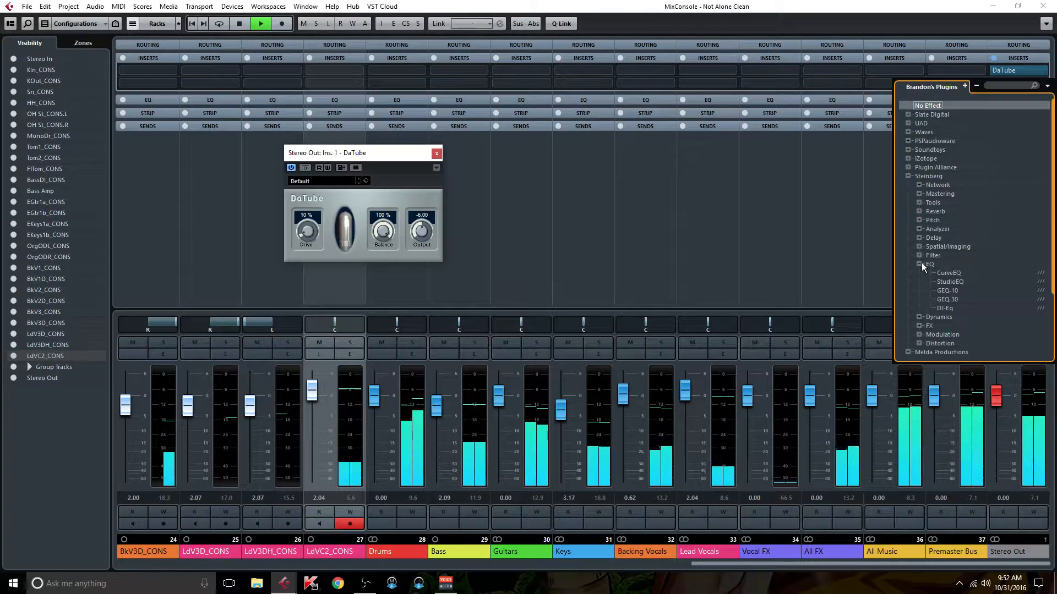
pyautogui.click(956, 281)
pyautogui.moveTo(440, 236); pyautogui.dragTo(675, 144)
# Set StudioEQ band 1 to a Cut filter at 31 Hz with gain at -24.0 dB
pyautogui.moveTo(611, 253); pyautogui.dragTo(608, 279)
pyautogui.click(556, 315)
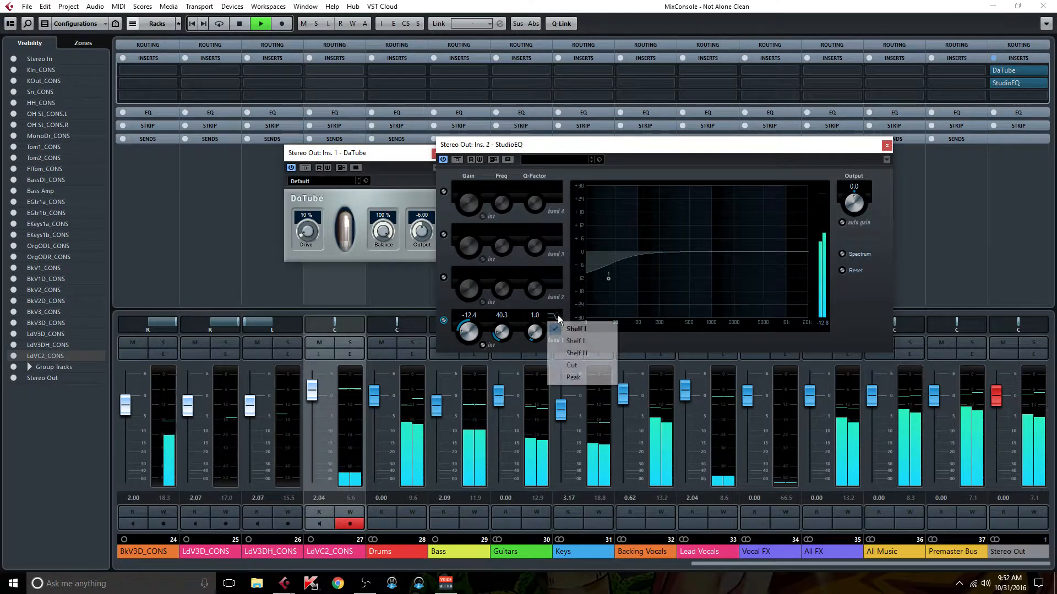
pyautogui.click(571, 365)
pyautogui.click(507, 314)
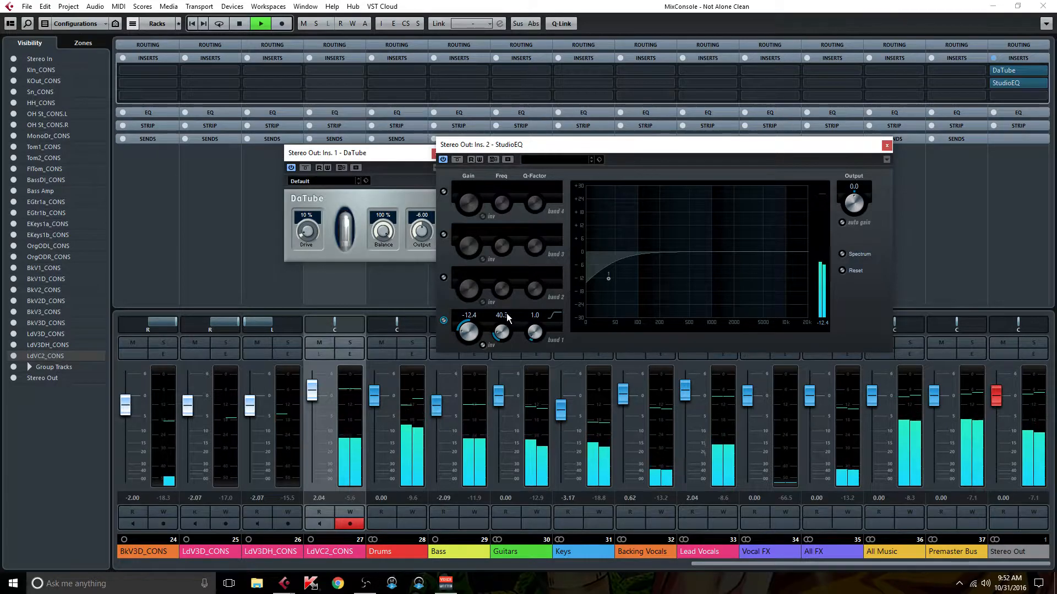
pyautogui.write('31')
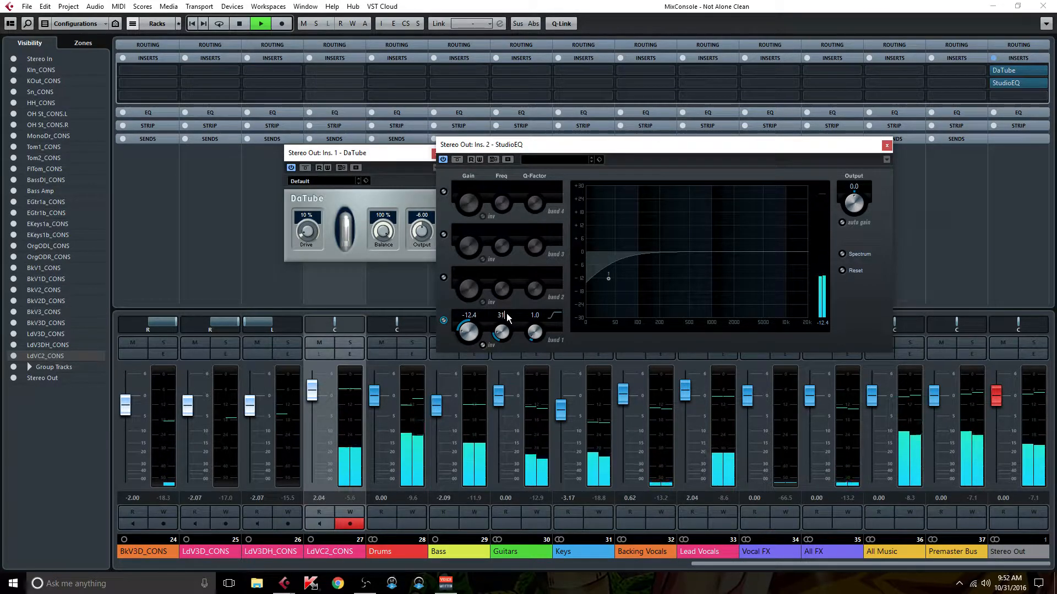
pyautogui.press('Return')
pyautogui.moveTo(468, 329); pyautogui.dragTo(457, 344)
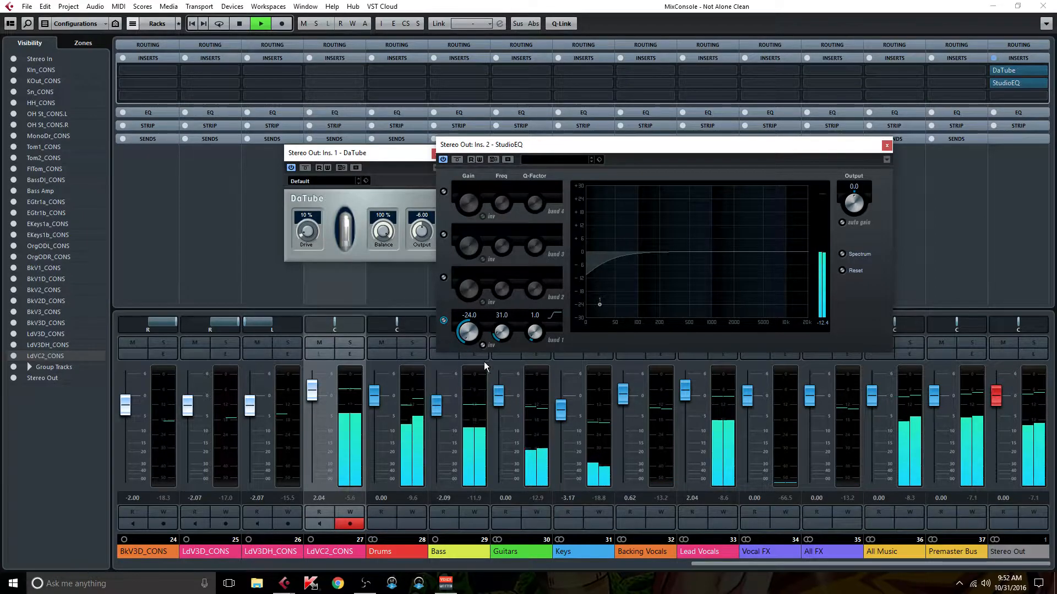
# Add StudioEQ band 2 as a narrow dip at 557 Hz with Q-Factor 6.0 and gain -1.1 dB
pyautogui.moveTo(691, 250); pyautogui.dragTo(688, 239)
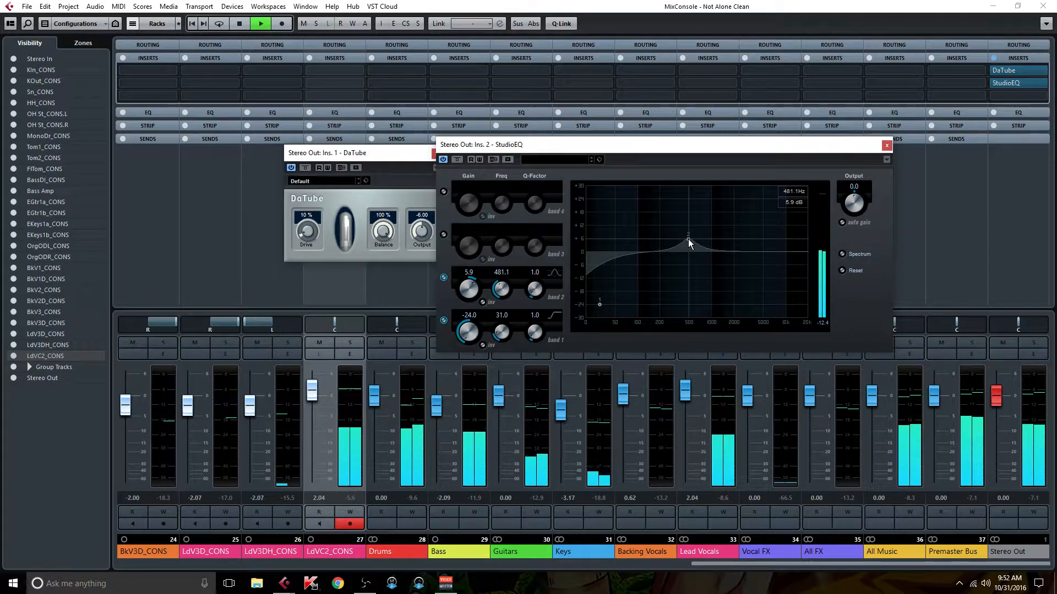
pyautogui.scroll(3, 502, 292)
pyautogui.scroll(-1, 502, 291)
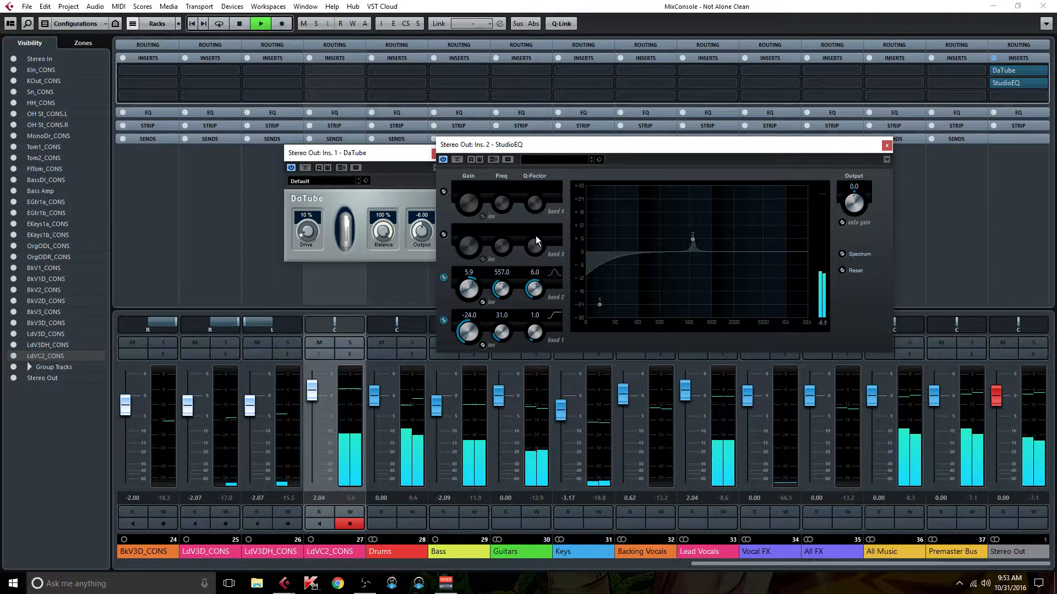
pyautogui.moveTo(470, 280); pyautogui.dragTo(462, 292)
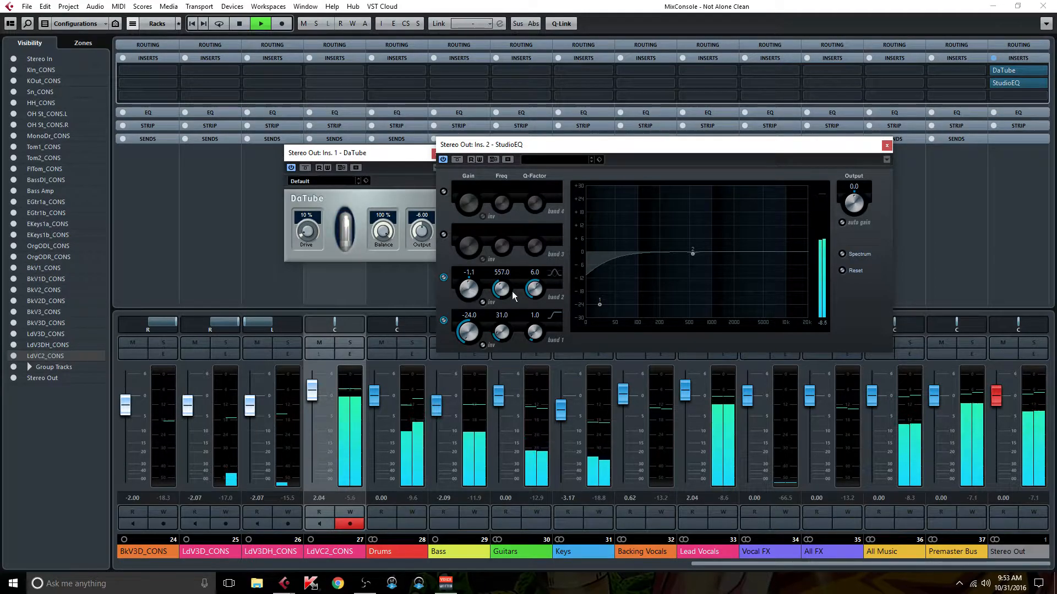
# Add StudioEQ band 3 as a narrow dip at 4205 Hz with Q-Factor 7.5 and gain -1.2 dB
pyautogui.doubleClick(741, 250)
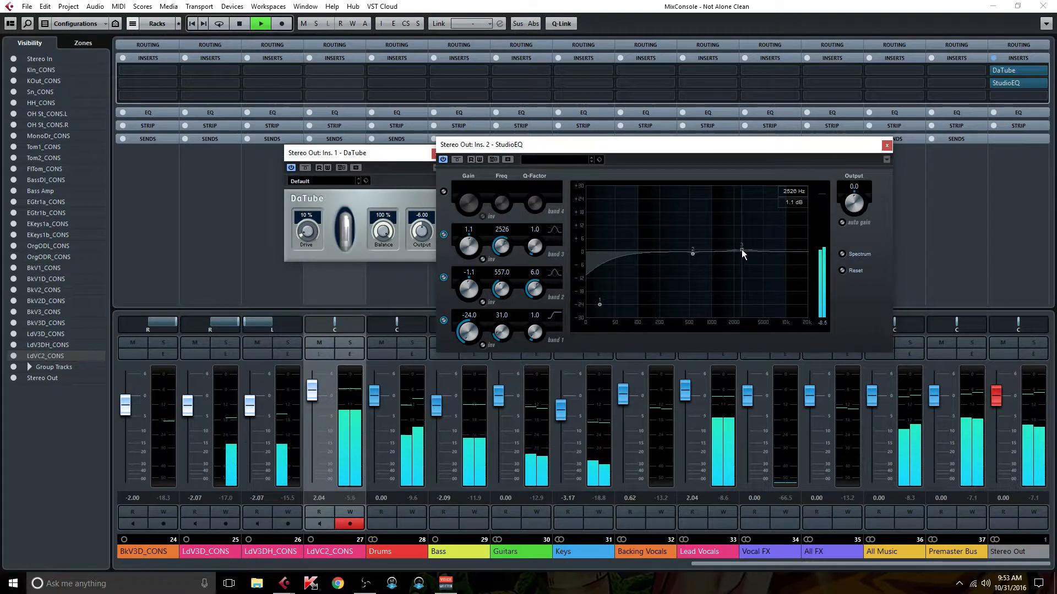
pyautogui.moveTo(742, 248); pyautogui.dragTo(748, 243)
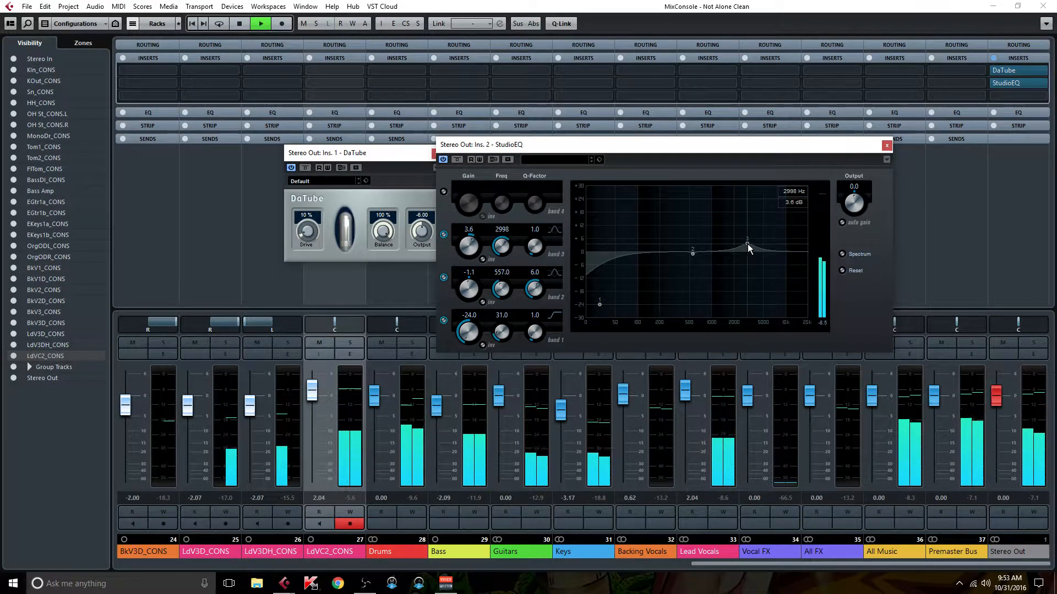
pyautogui.moveTo(529, 248); pyautogui.dragTo(540, 218)
pyautogui.scroll(5, 501, 246)
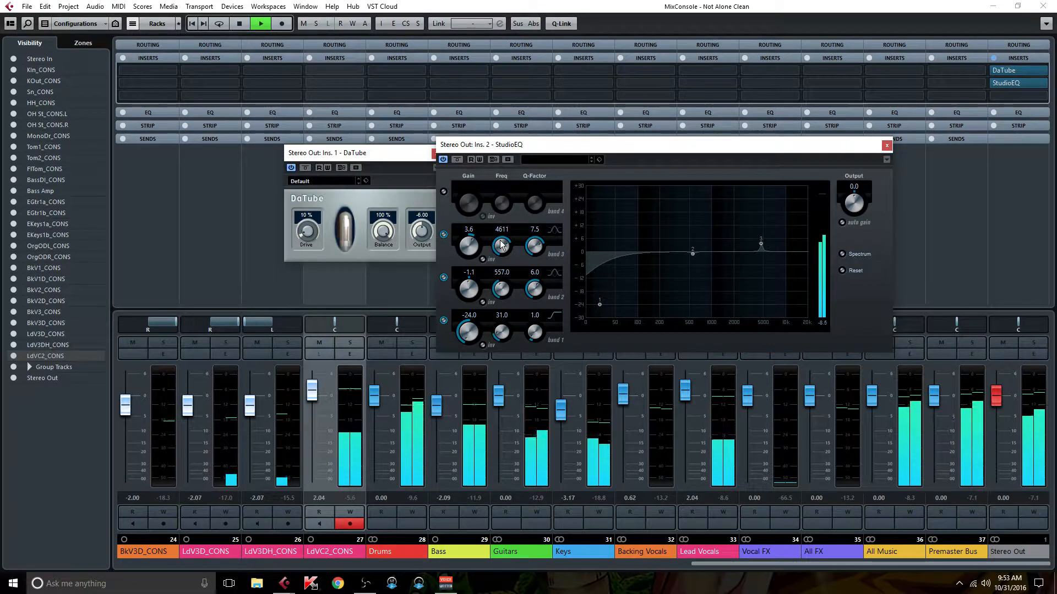
pyautogui.scroll(-2, 501, 245)
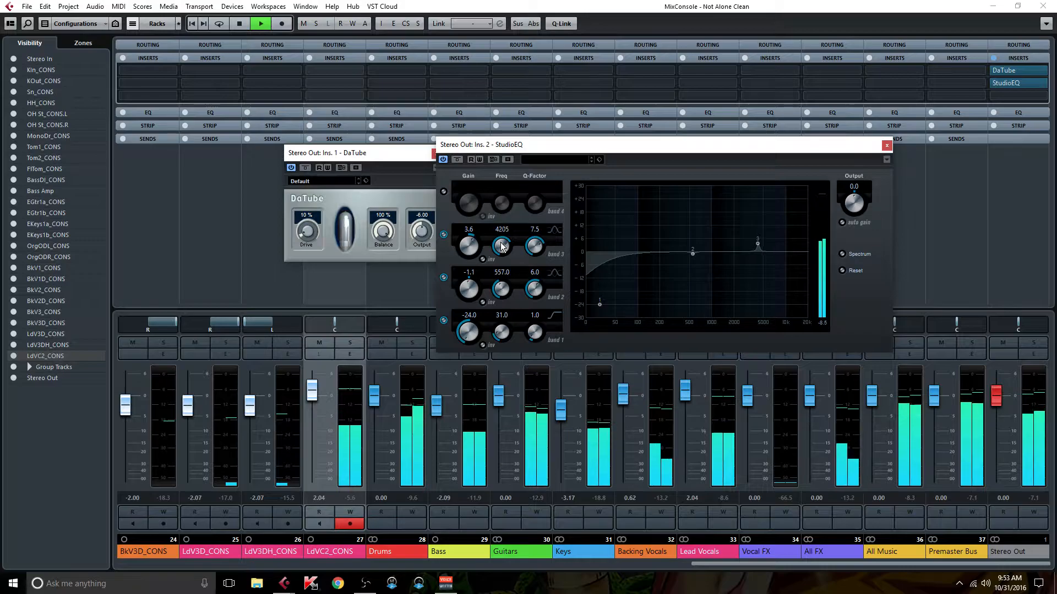
pyautogui.scroll(1, 501, 246)
pyautogui.scroll(-1, 502, 248)
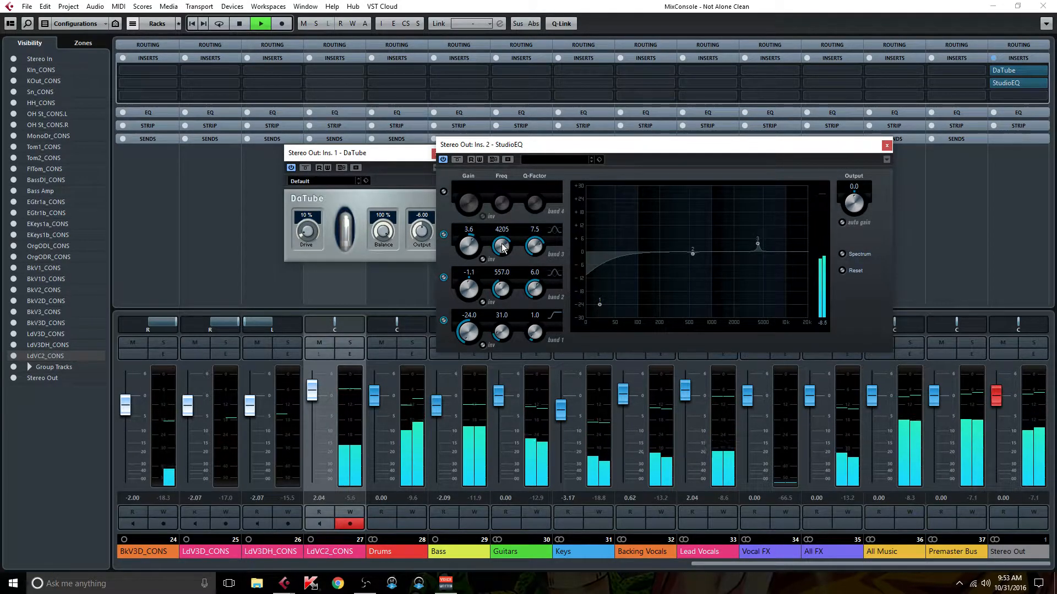
pyautogui.moveTo(465, 243); pyautogui.dragTo(466, 256)
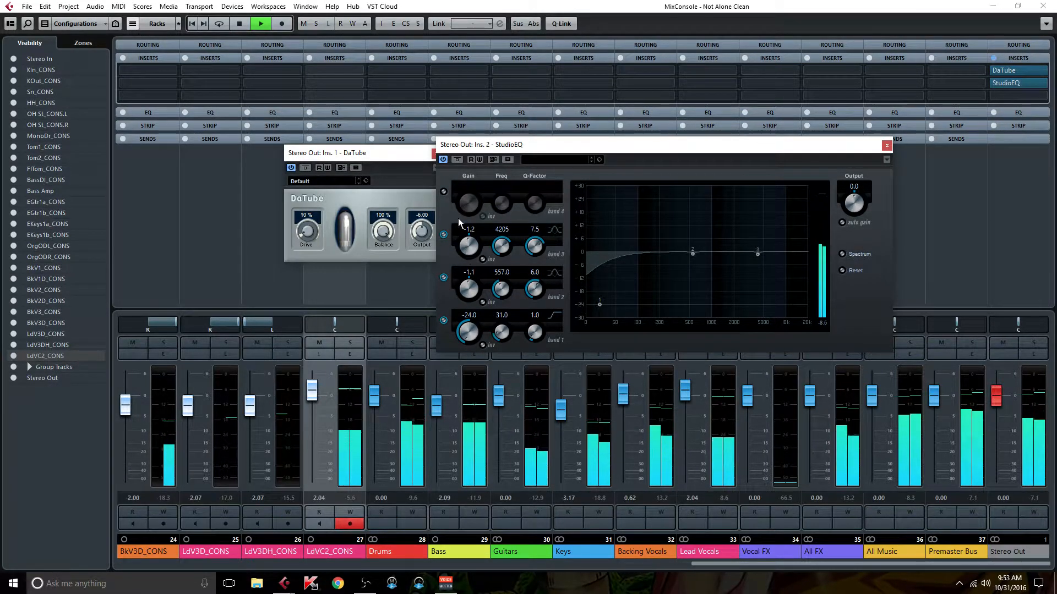
# Enable StudioEQ band 4 as a Shelf I filter at 8788 Hz with 1.4 dB of gain
pyautogui.click(444, 191)
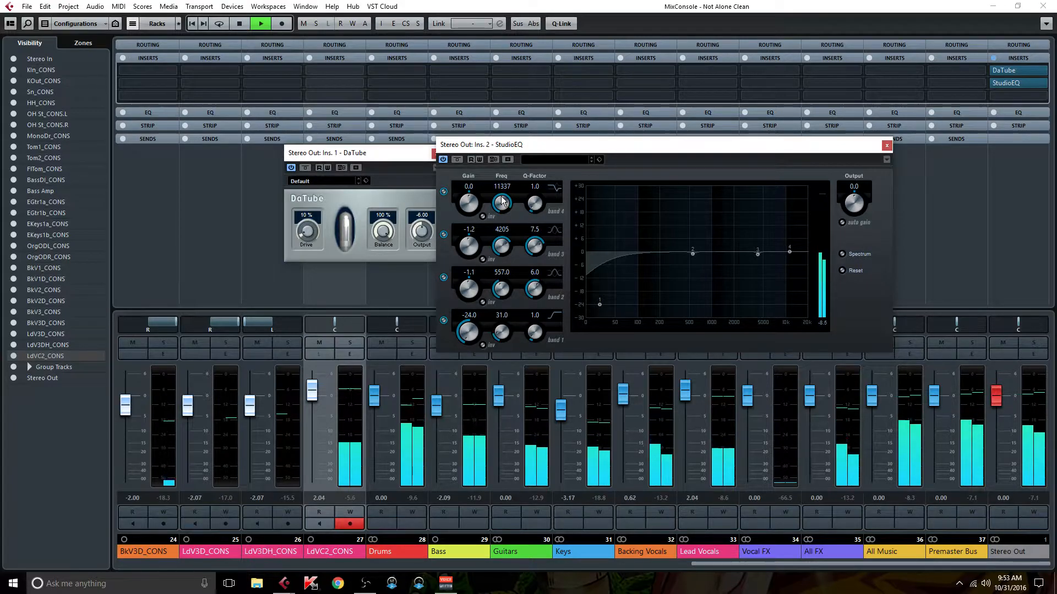
pyautogui.moveTo(502, 199); pyautogui.dragTo(502, 204)
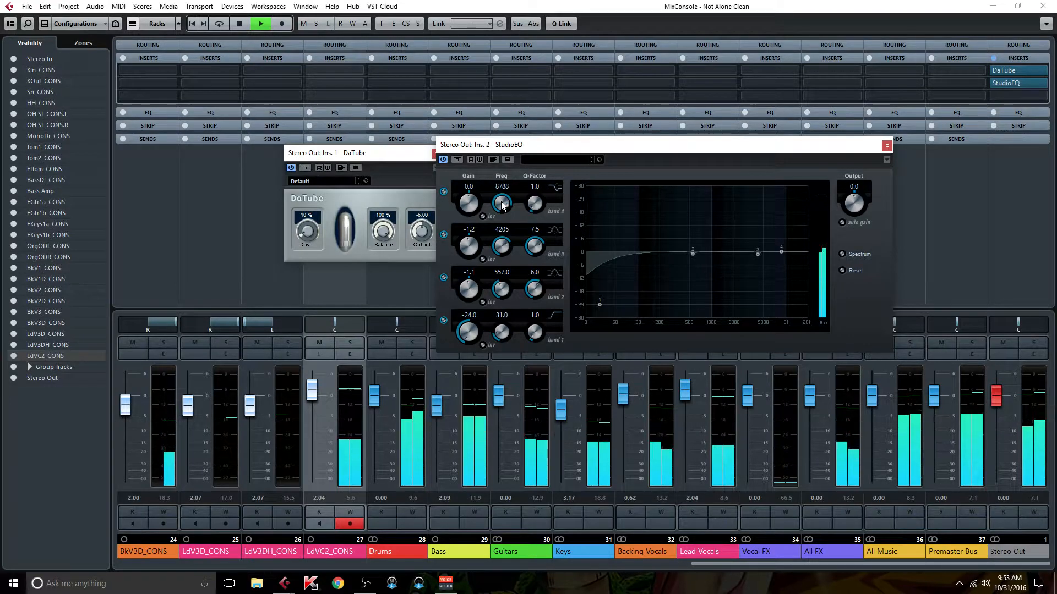
pyautogui.click(555, 191)
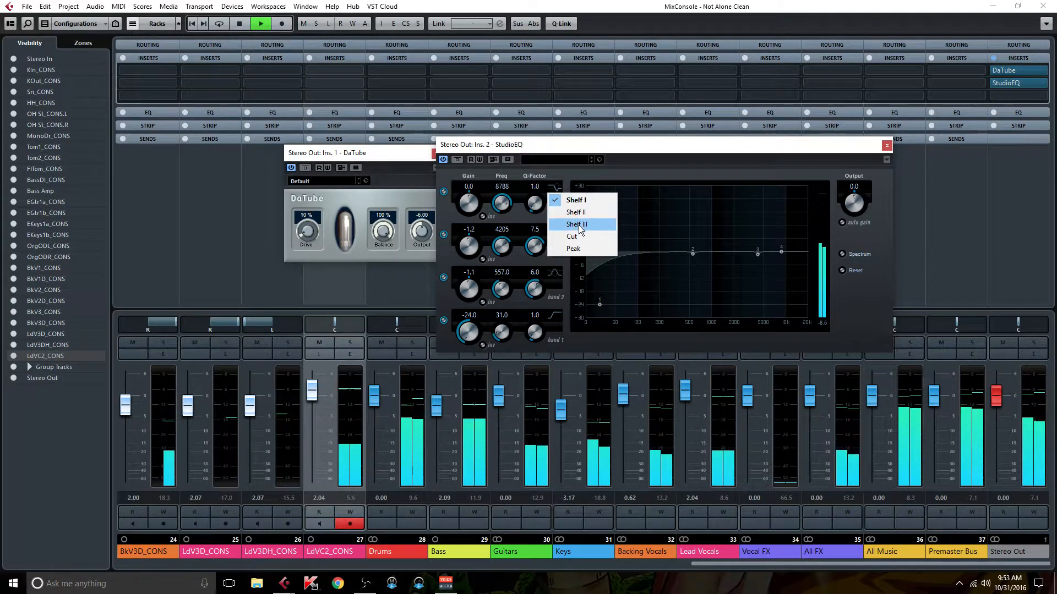
pyautogui.click(576, 200)
pyautogui.moveTo(468, 205); pyautogui.dragTo(468, 202)
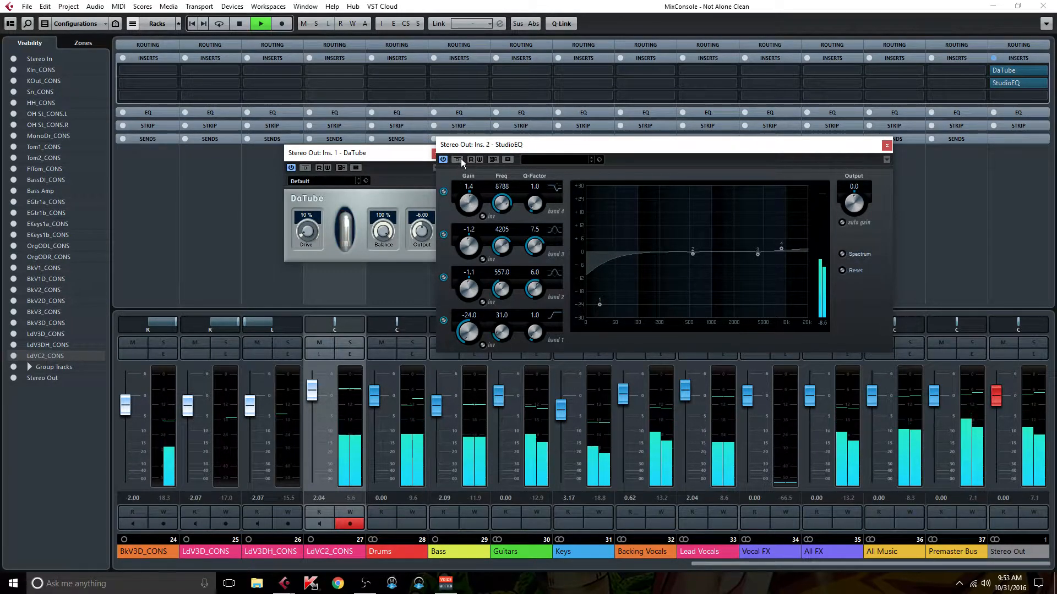
# Try StudioEQ's auto gain and briefly show its spectrum display
pyautogui.click(843, 222)
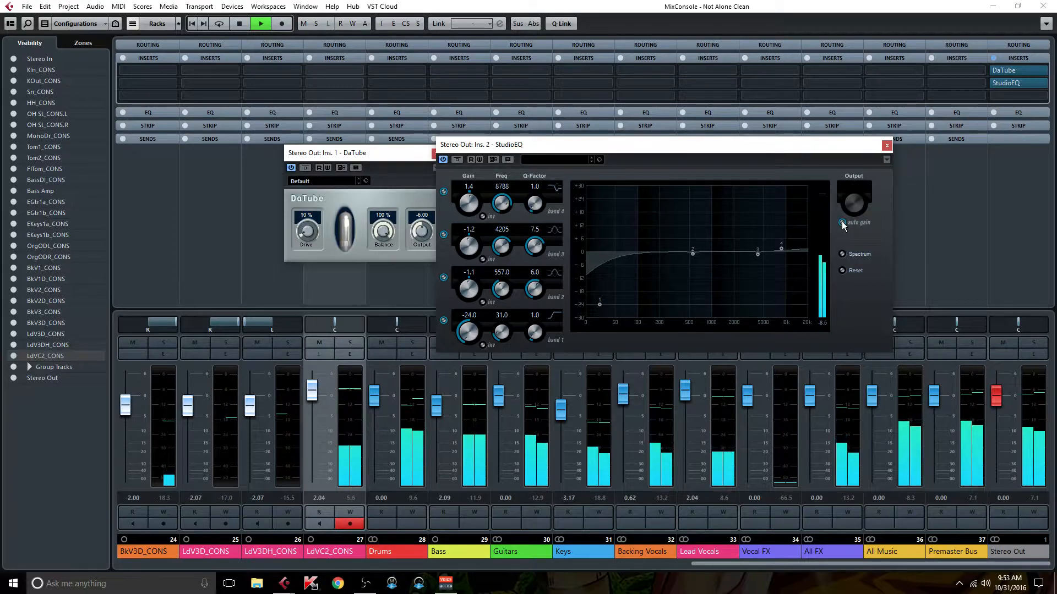
pyautogui.click(843, 254)
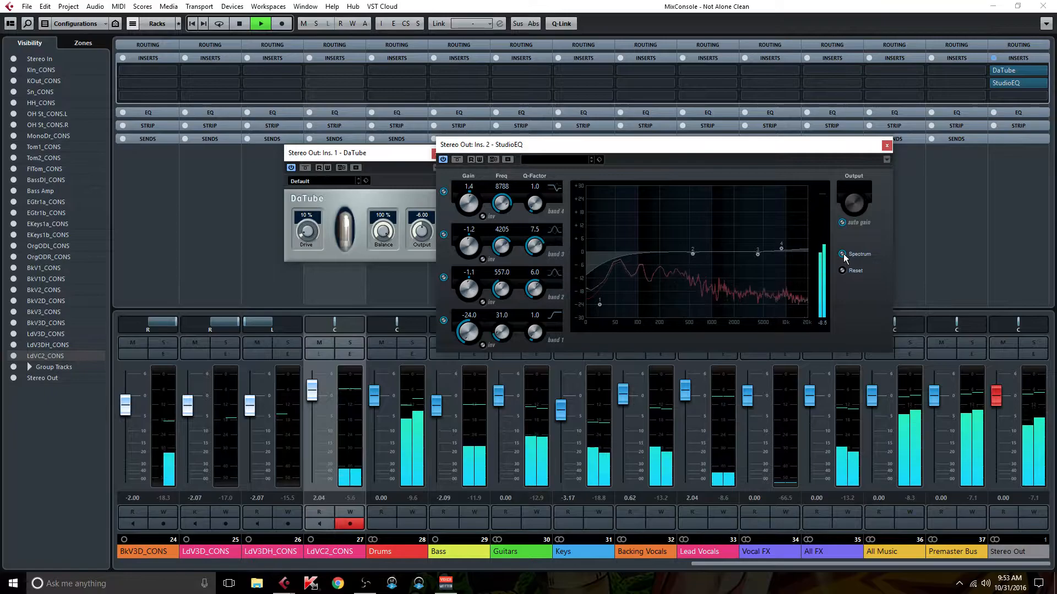
pyautogui.click(842, 254)
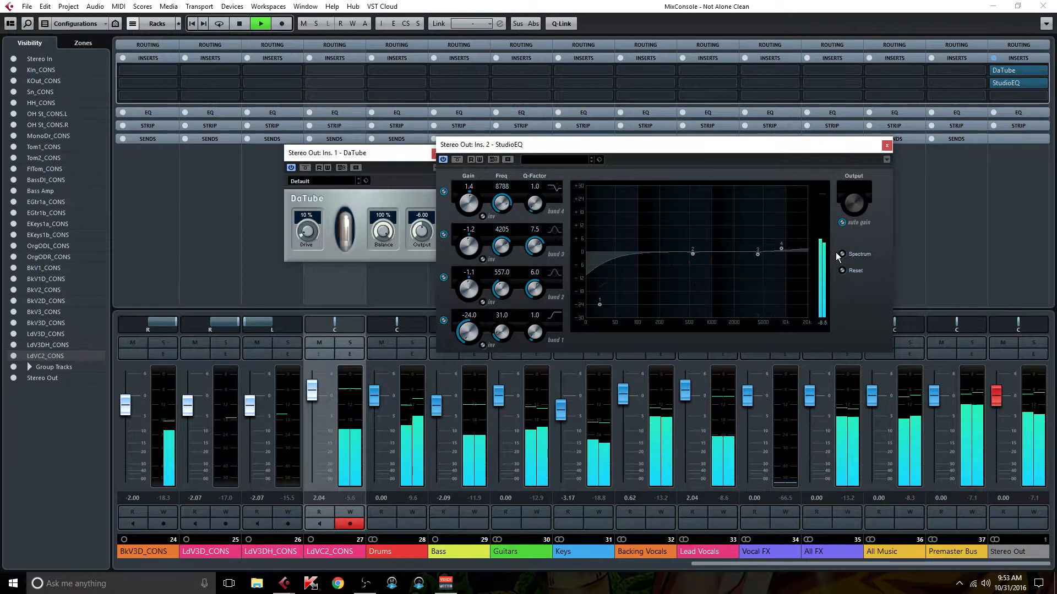
# Compare the mix with all Stereo Out inserts bypassed and active, both with StudioEQ's auto gain on and after turning it off
pyautogui.click(994, 57)
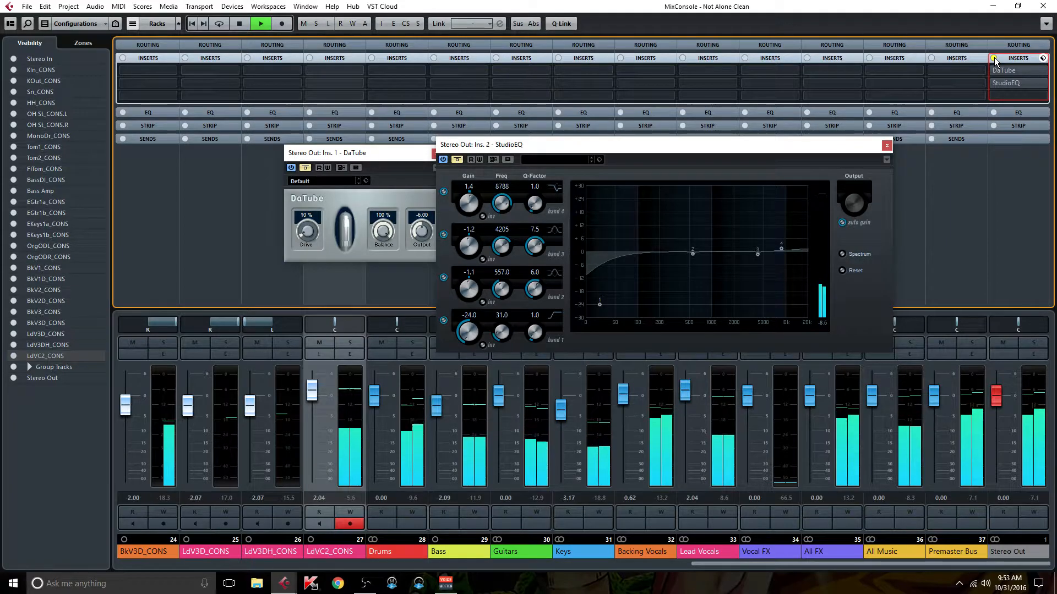
pyautogui.click(994, 58)
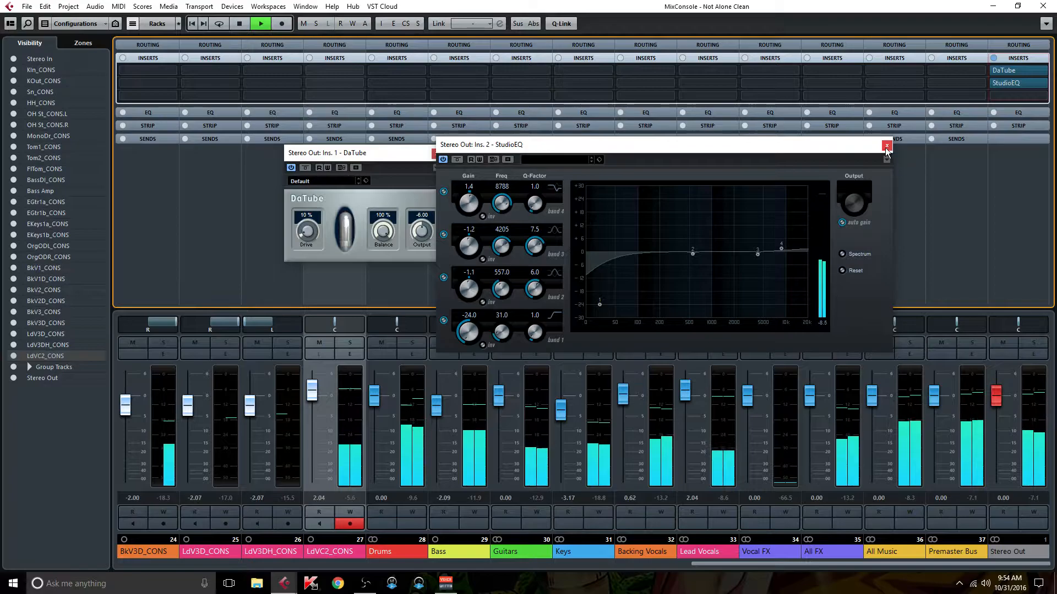
pyautogui.click(842, 223)
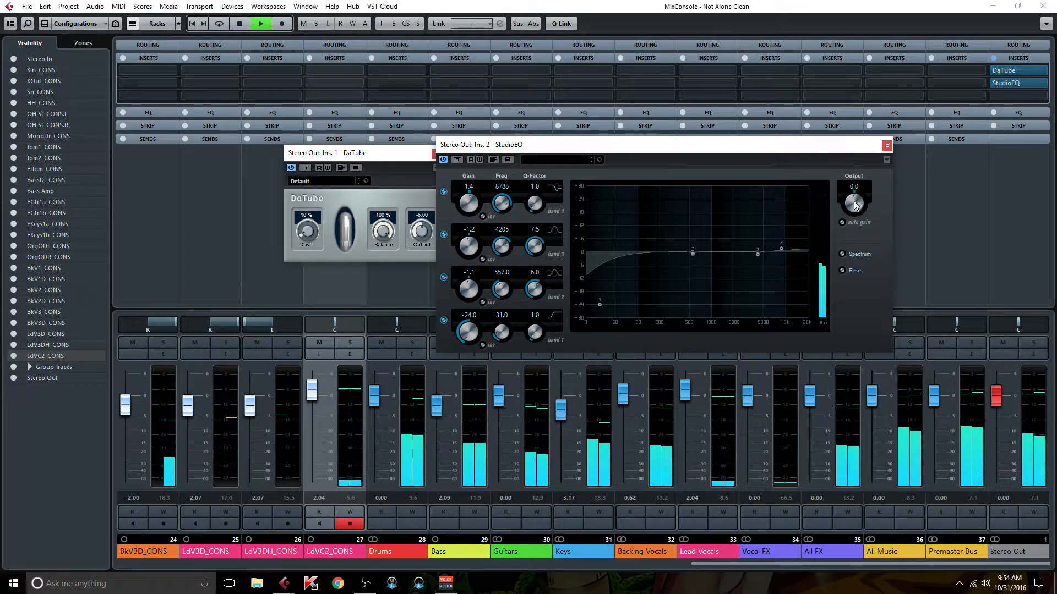
pyautogui.click(994, 57)
pyautogui.click(994, 57)
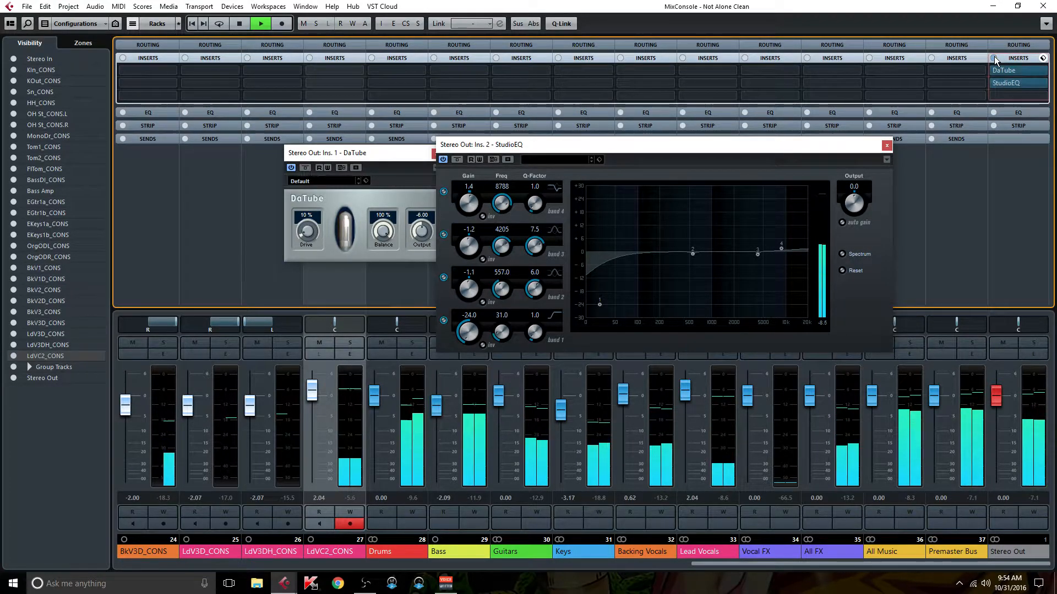
# Close the StudioEQ and DaTube windows and load Steinberg's VSTDynamics in the third Stereo Out insert
pyautogui.click(887, 146)
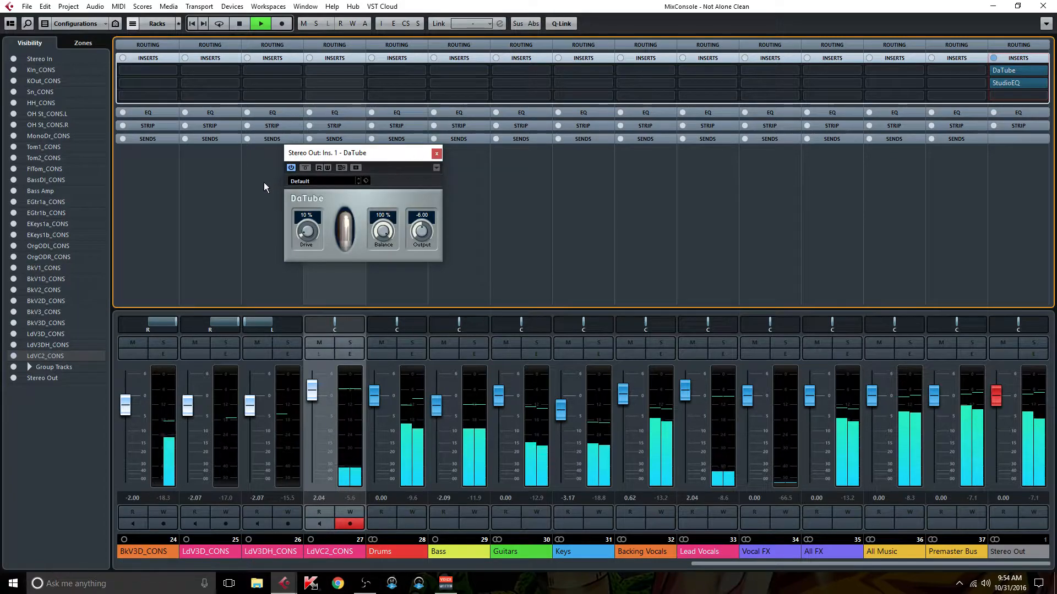
pyautogui.click(436, 155)
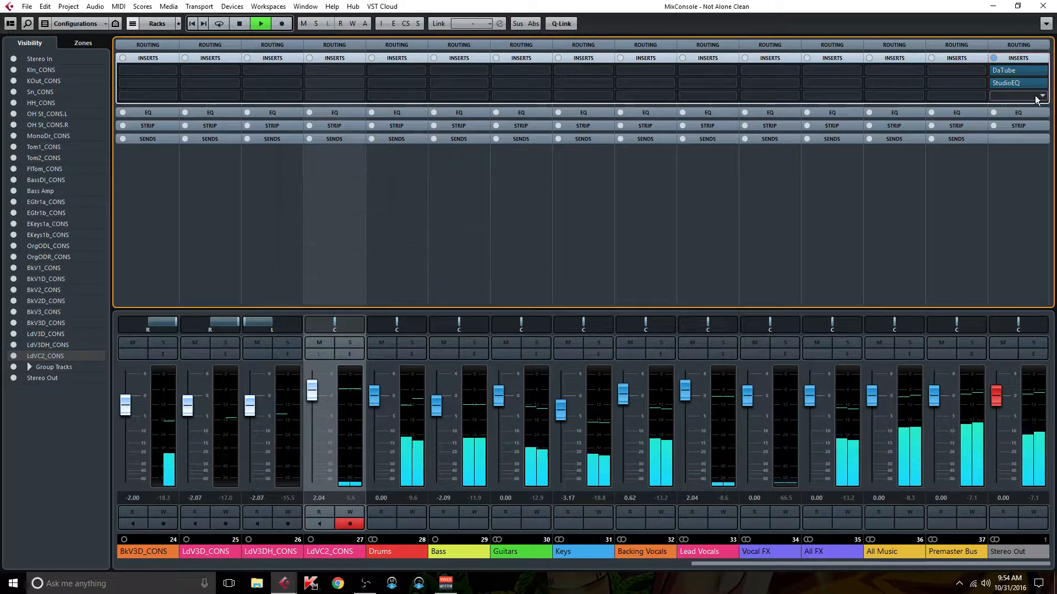
pyautogui.click(1042, 98)
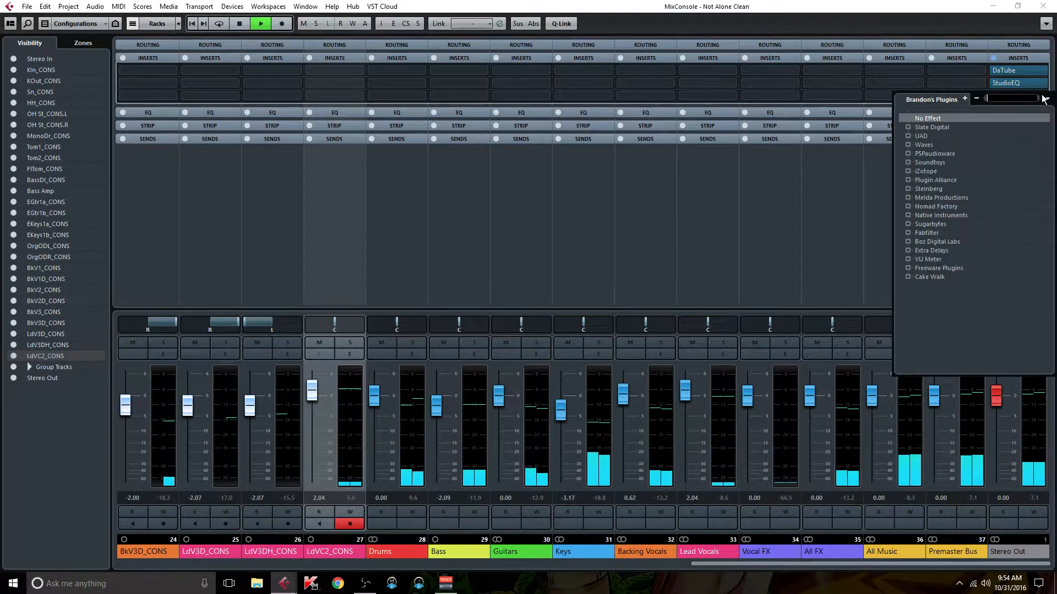
pyautogui.click(908, 190)
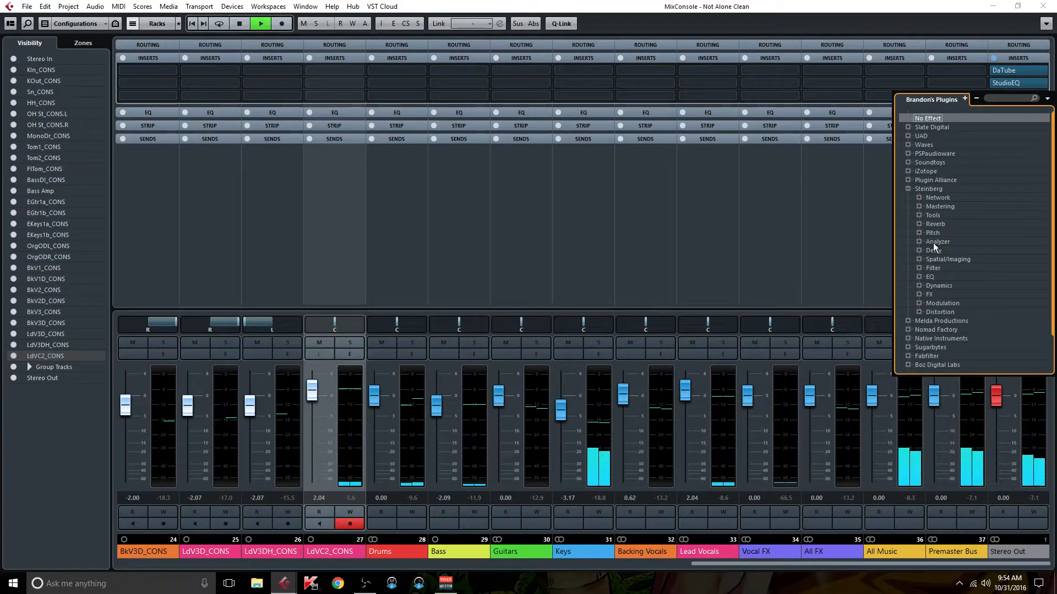
pyautogui.click(919, 286)
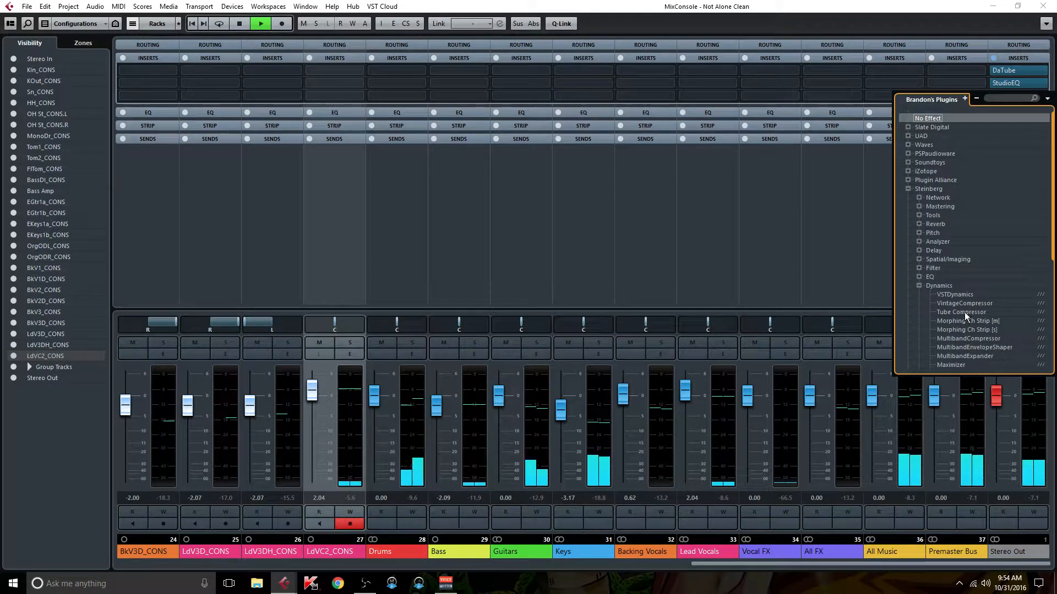
pyautogui.click(960, 294)
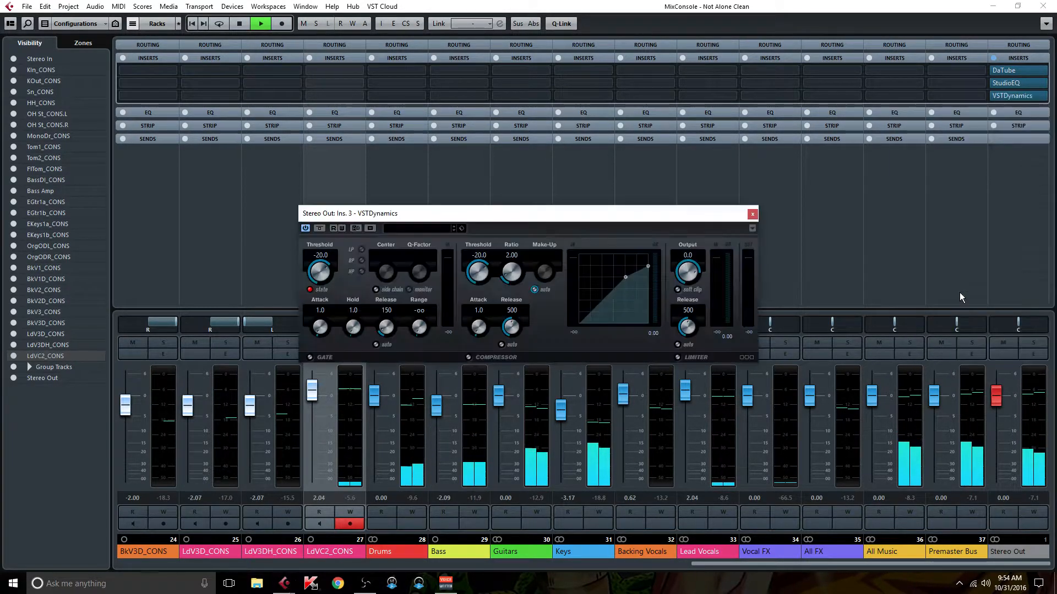
# Enable the VSTDynamics compressor with attack 60.5, release 154 and threshold -28.6
pyautogui.click(310, 357)
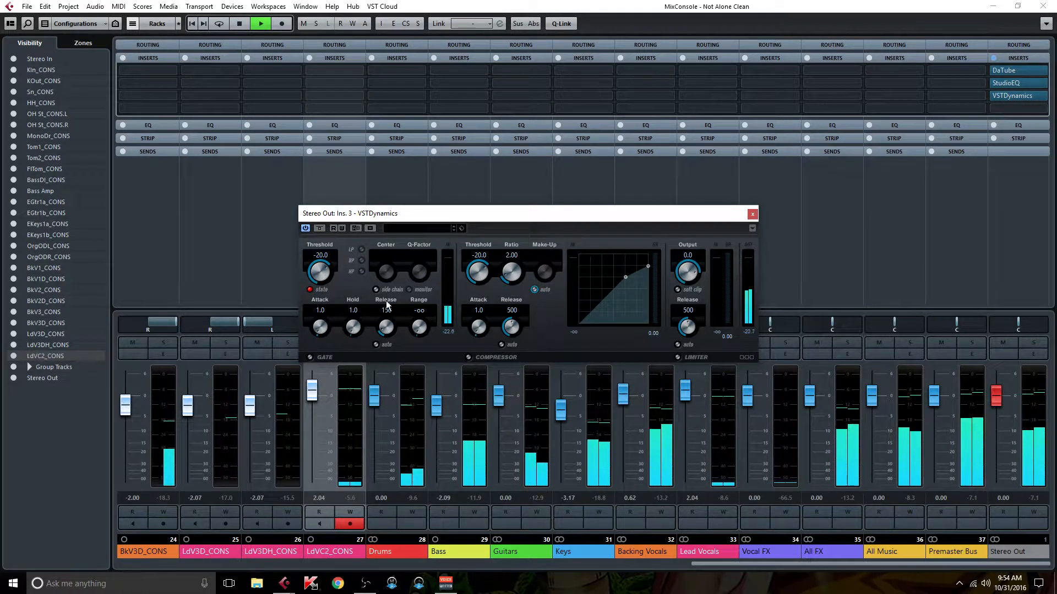
pyautogui.click(468, 357)
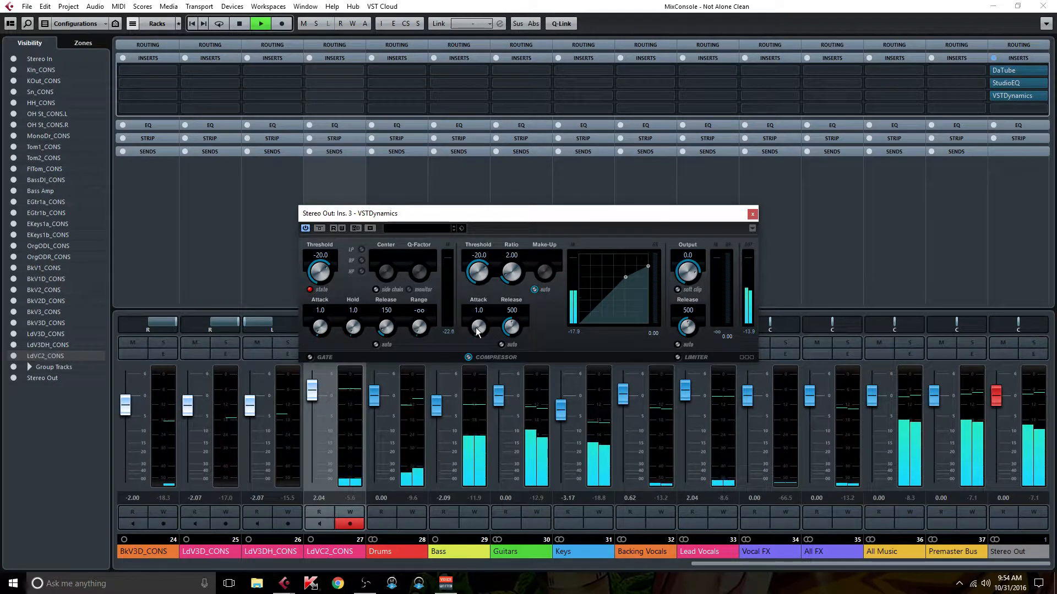
pyautogui.moveTo(475, 328); pyautogui.dragTo(533, 250)
pyautogui.moveTo(511, 326); pyautogui.dragTo(495, 345)
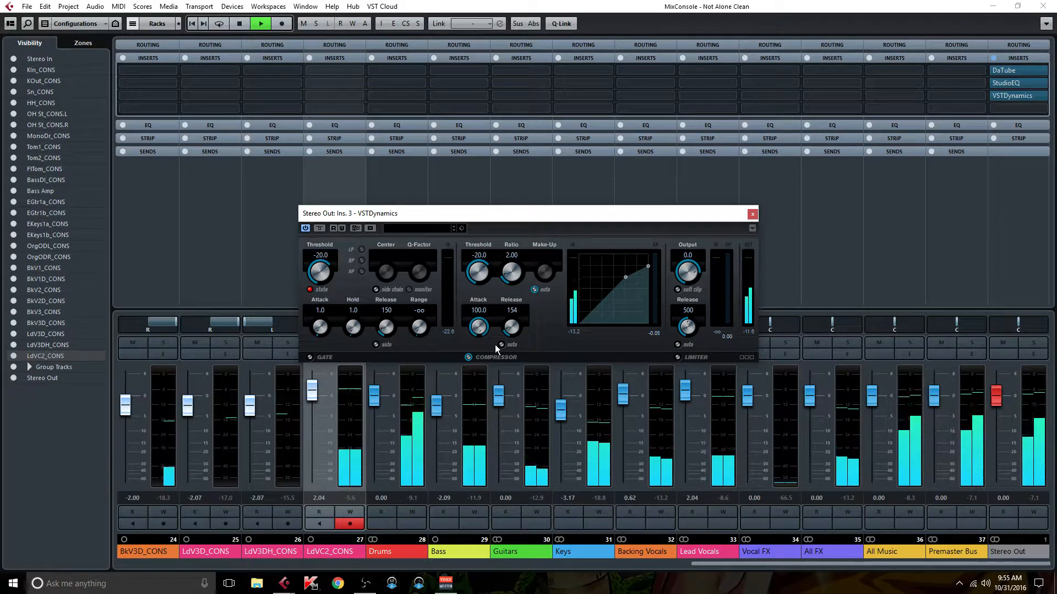
pyautogui.moveTo(479, 329); pyautogui.dragTo(481, 373)
pyautogui.moveTo(624, 278); pyautogui.dragTo(620, 287)
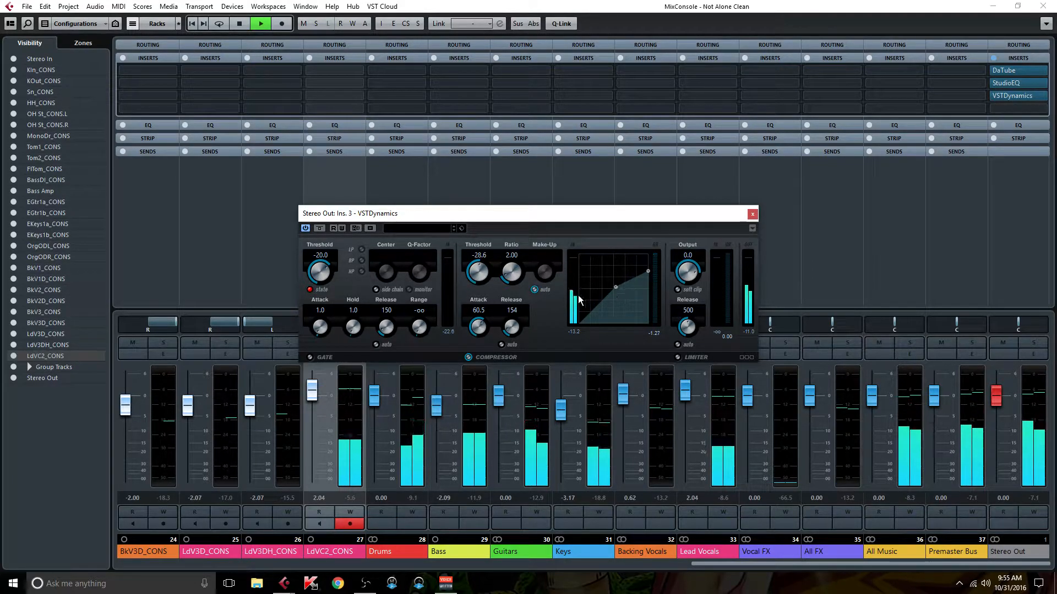
# Set the compressor's release to 100 and return its ratio to 2.00 after trying a slightly higher one
pyautogui.click(511, 311)
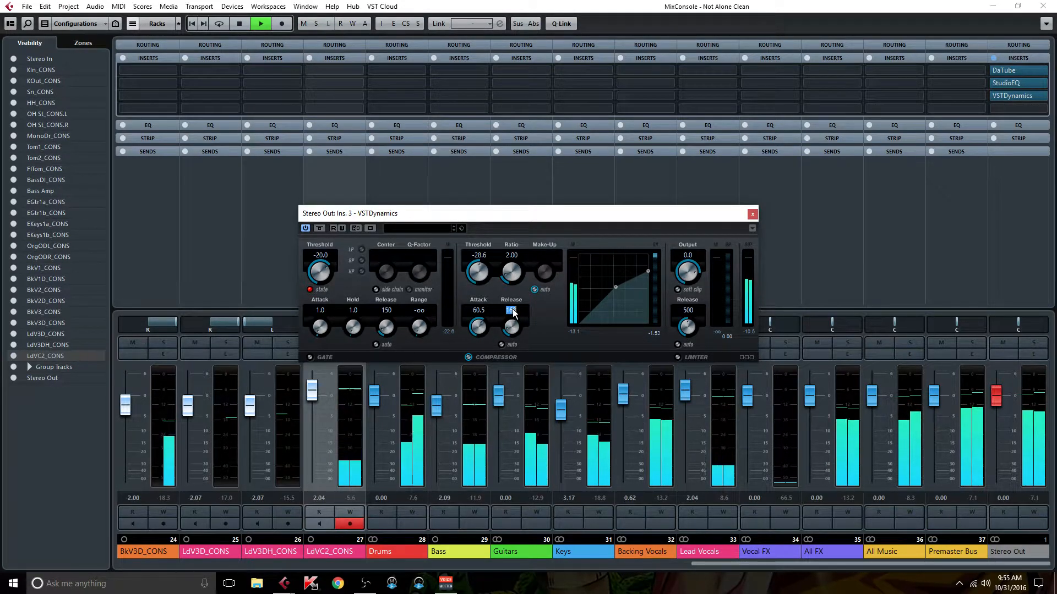
pyautogui.write('100')
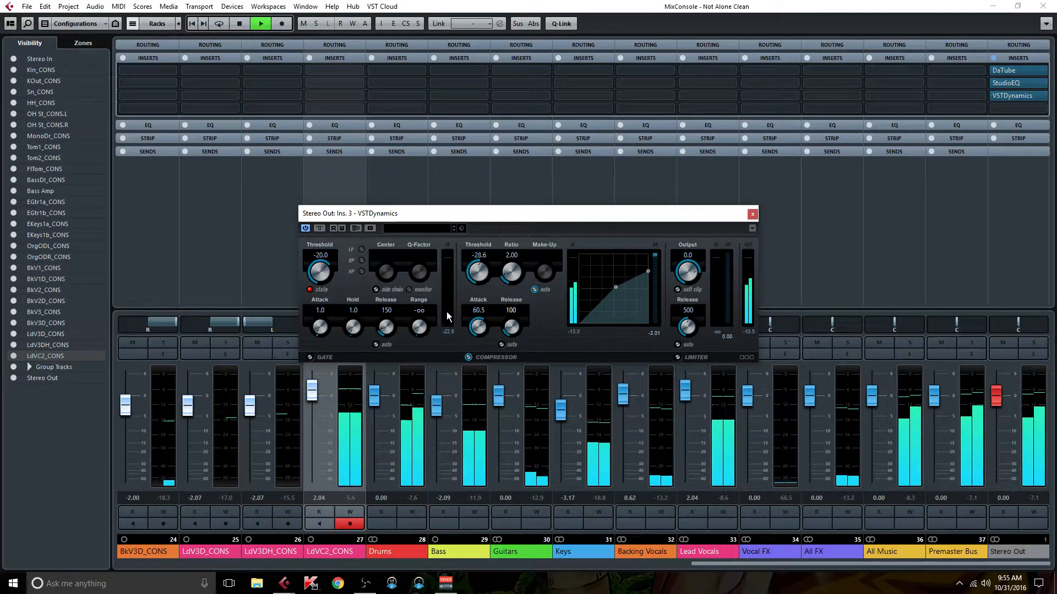
pyautogui.moveTo(648, 271); pyautogui.dragTo(647, 272)
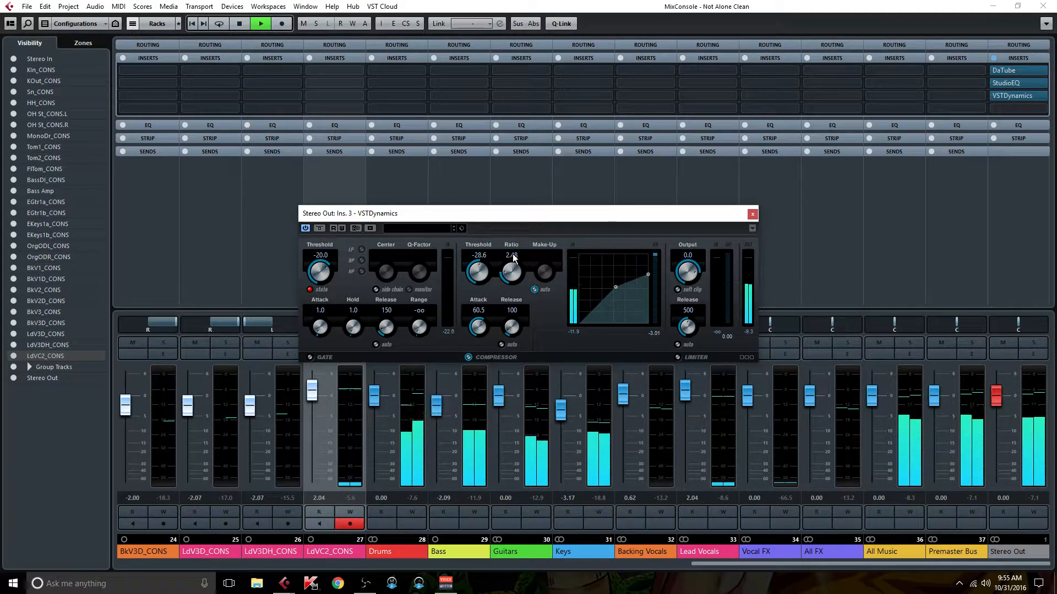
pyautogui.press('Return')
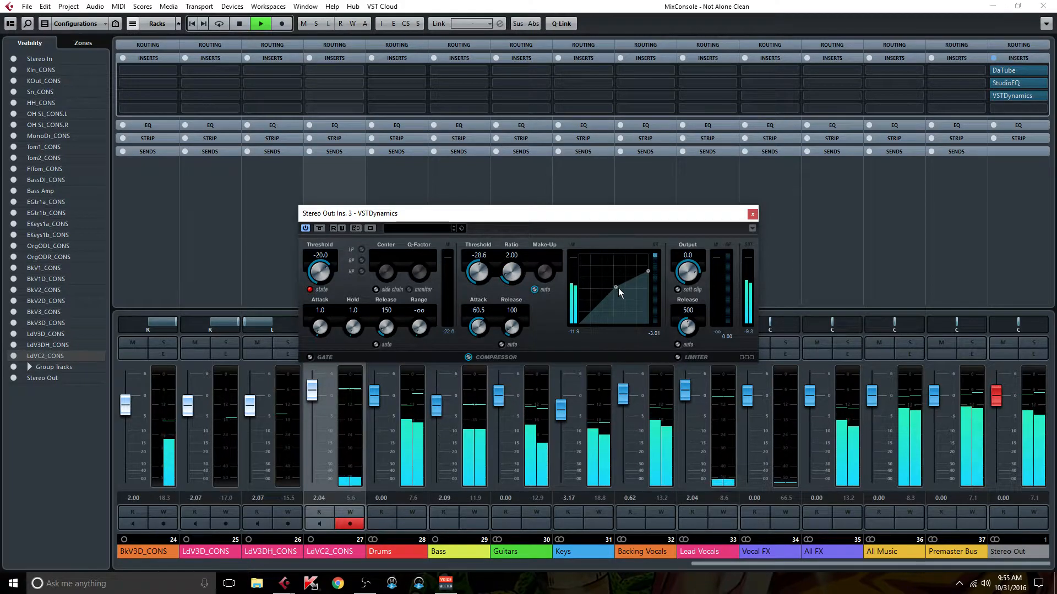
# Raise the compressor's threshold to -23.1, briefly trying it without automatic make-up gain
pyautogui.moveTo(616, 288); pyautogui.dragTo(616, 283)
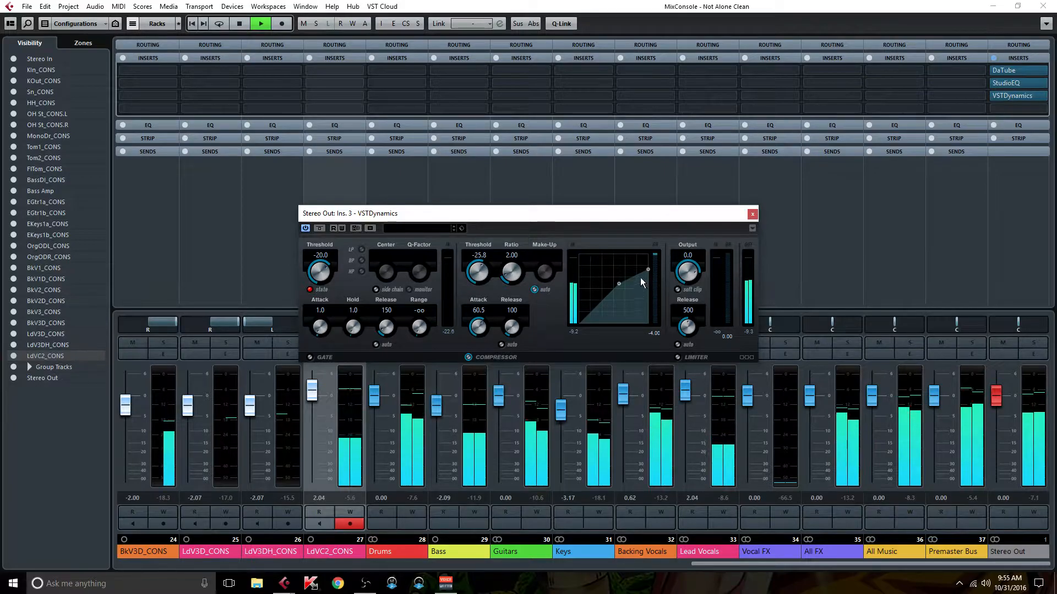
pyautogui.click(534, 289)
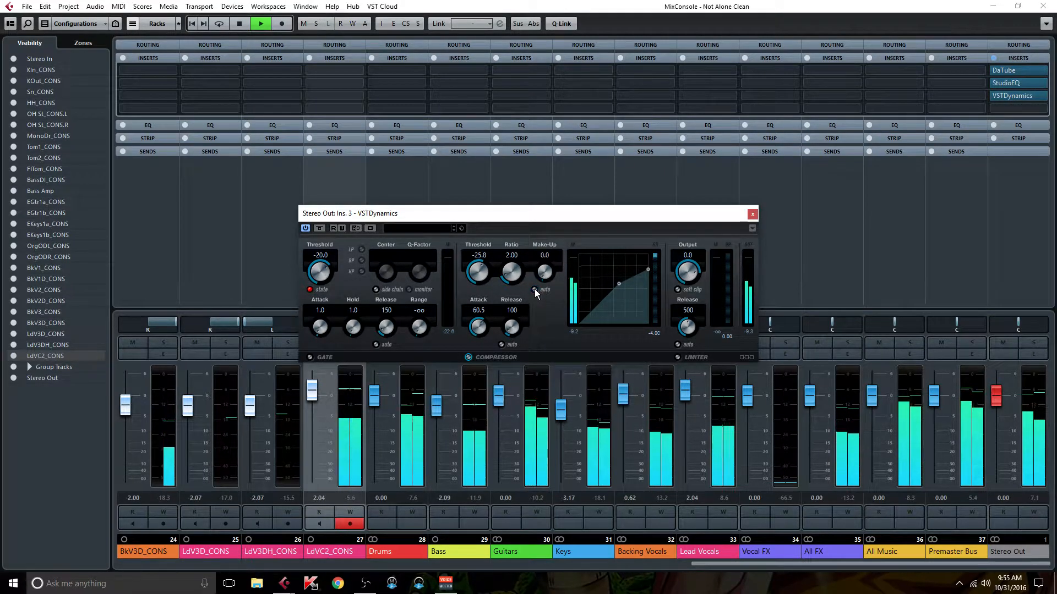
pyautogui.click(535, 289)
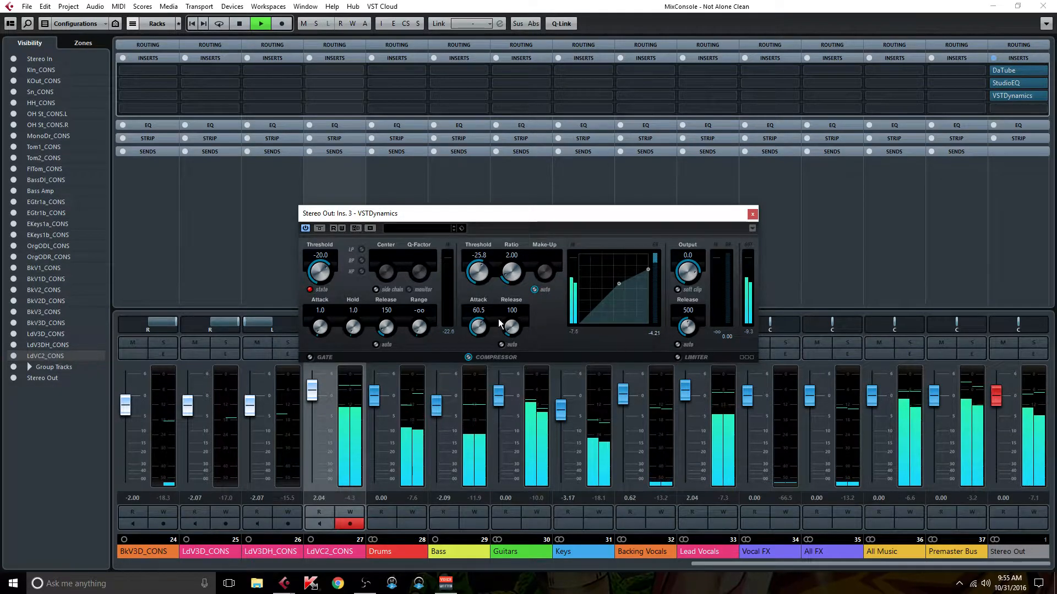
pyautogui.moveTo(618, 284); pyautogui.dragTo(620, 280)
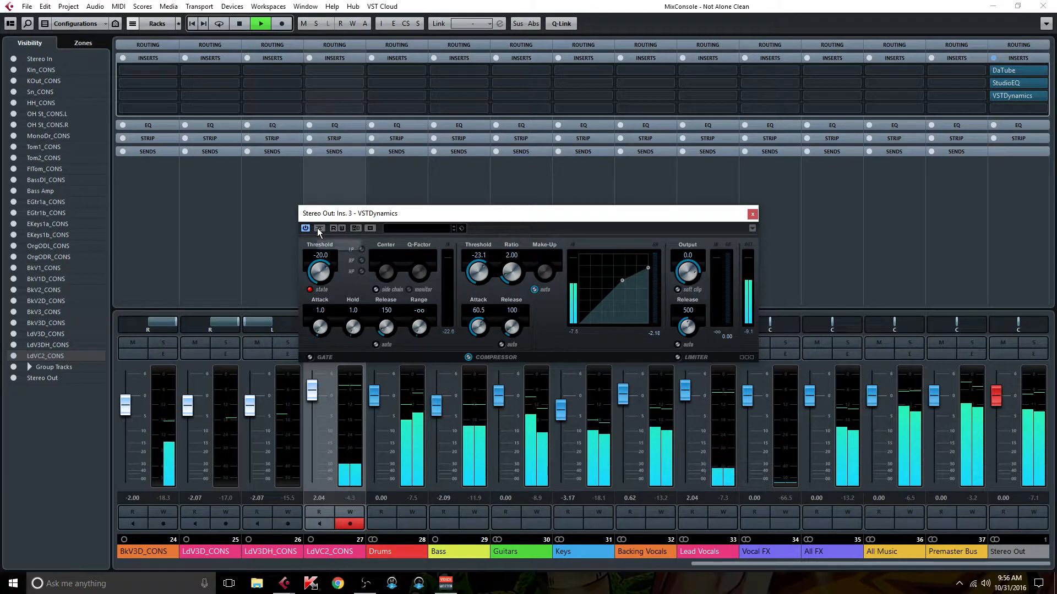
# Lower the VSTDynamics gate threshold to -60.0
pyautogui.scroll(-3, 311, 275)
pyautogui.moveTo(312, 275); pyautogui.dragTo(311, 363)
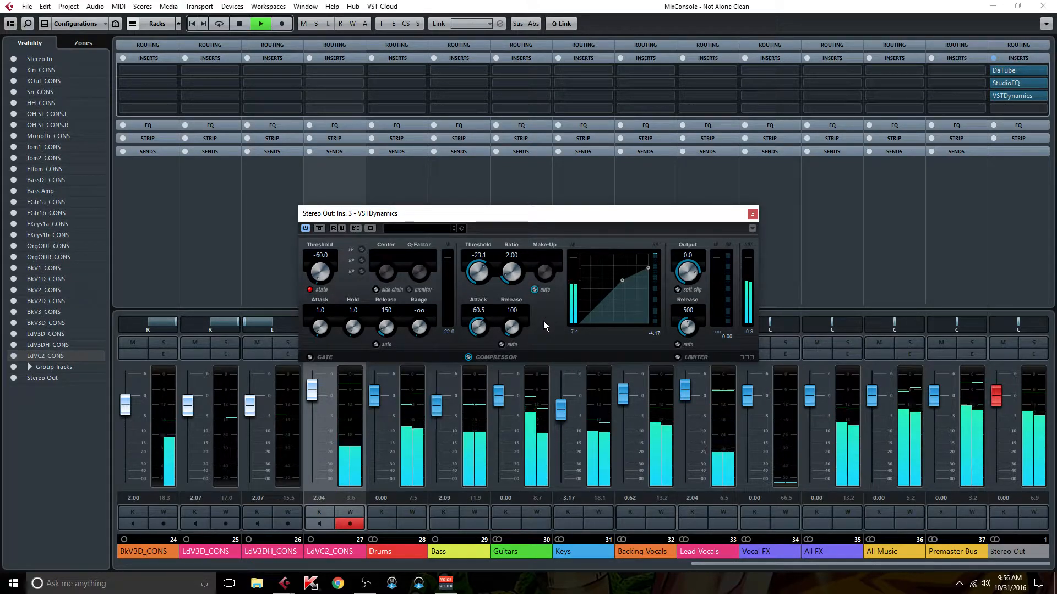
# Switch the compressor to auto release and set its attack to 100.0 and threshold to -20.8
pyautogui.click(502, 345)
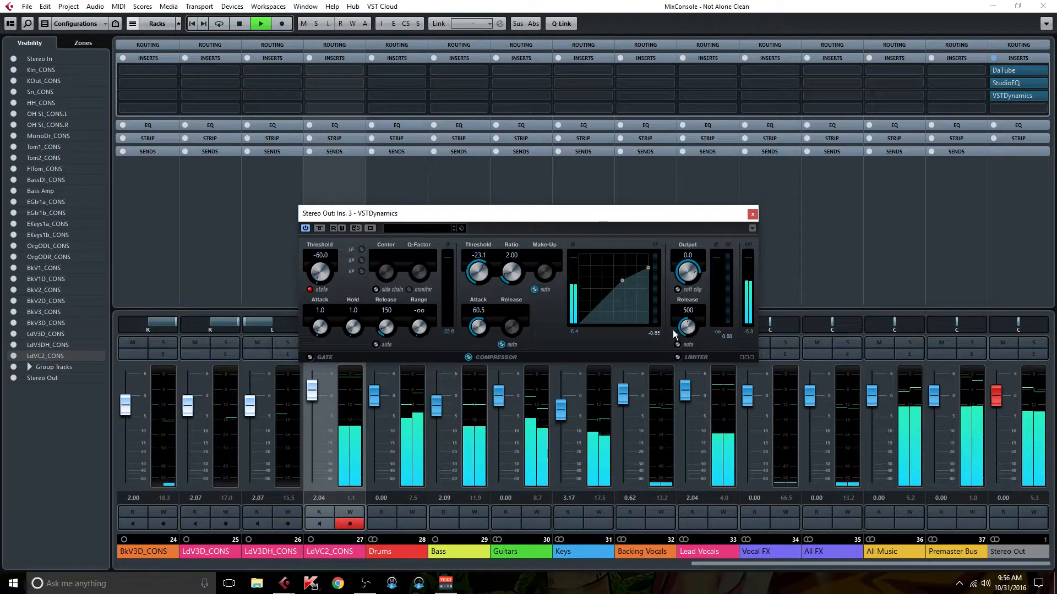
pyautogui.moveTo(478, 327); pyautogui.dragTo(499, 247)
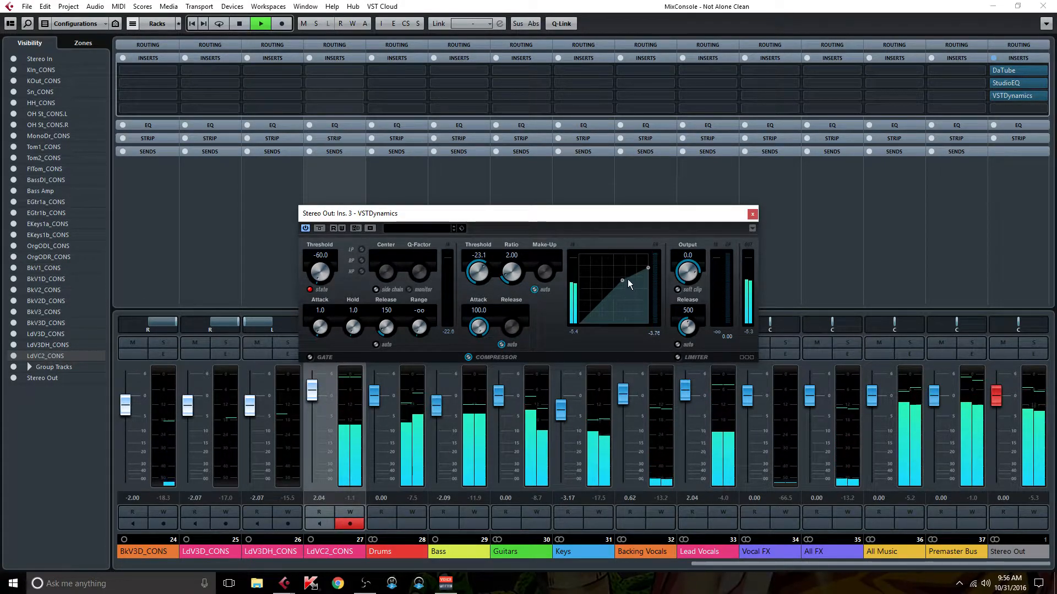
pyautogui.moveTo(622, 279); pyautogui.dragTo(622, 276)
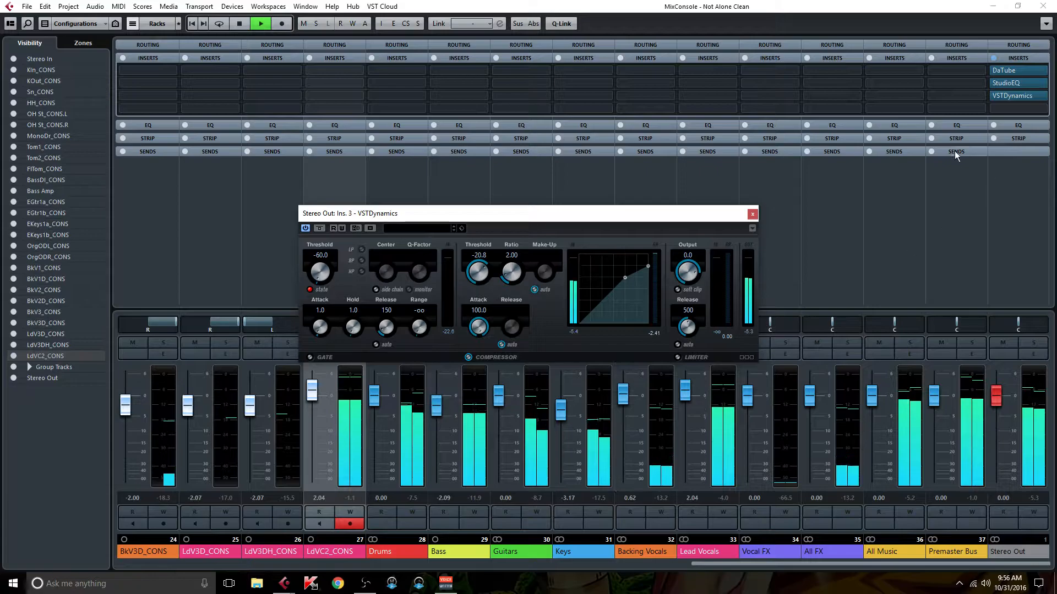
# Review the StudioEQ settings briefly and load Steinberg's Magneto II in the fourth Stereo Out insert
pyautogui.click(1020, 83)
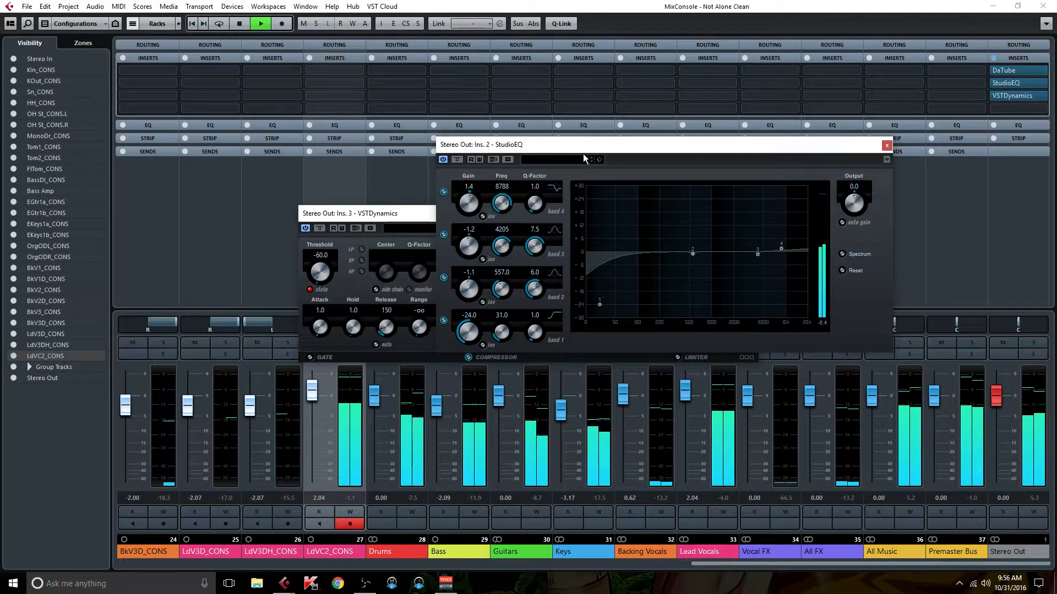
pyautogui.click(886, 146)
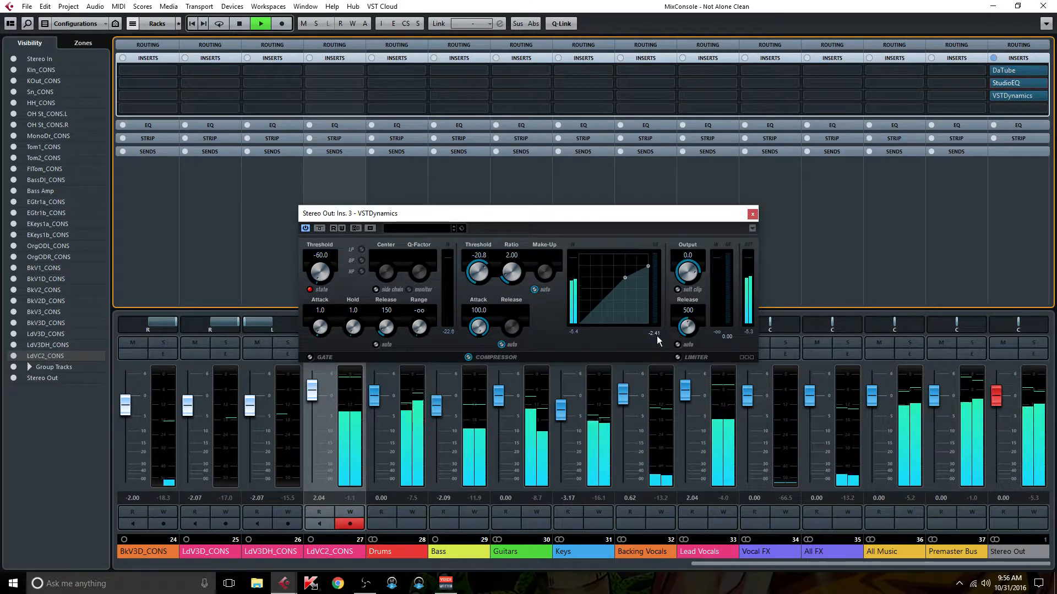
pyautogui.click(1043, 111)
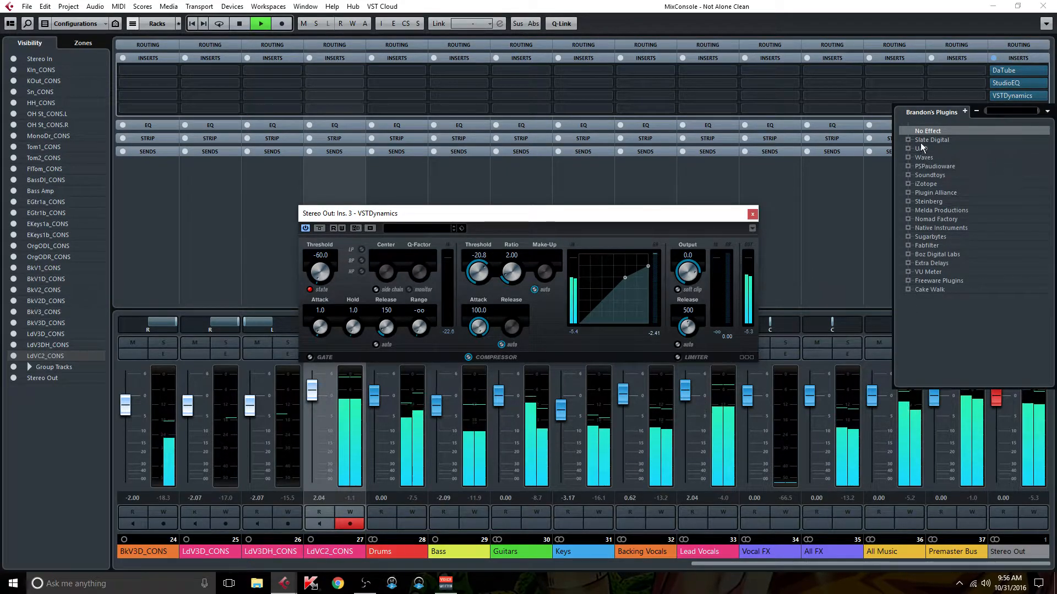
pyautogui.click(908, 202)
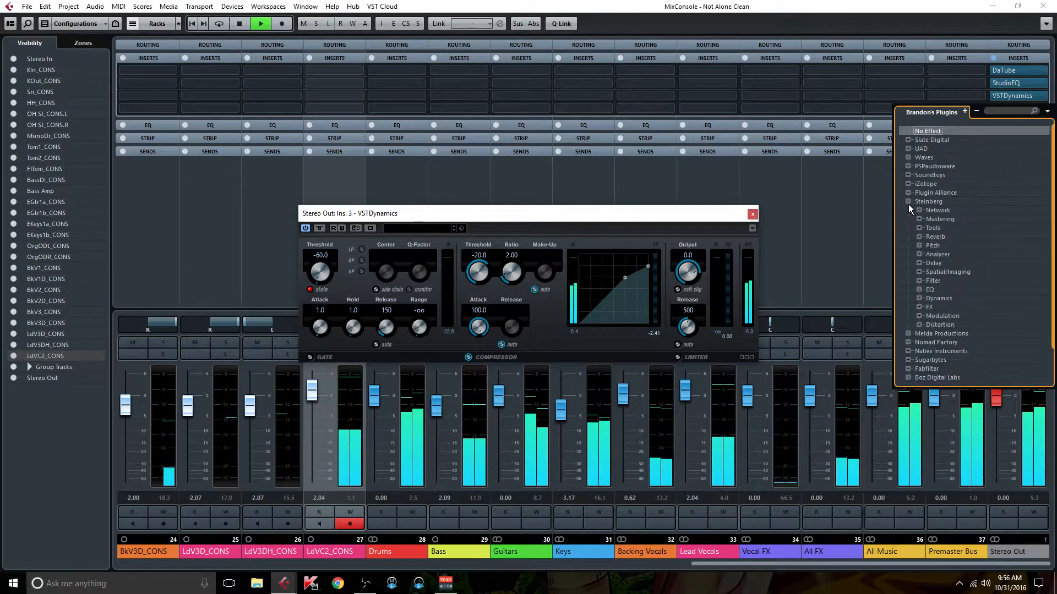
pyautogui.click(919, 323)
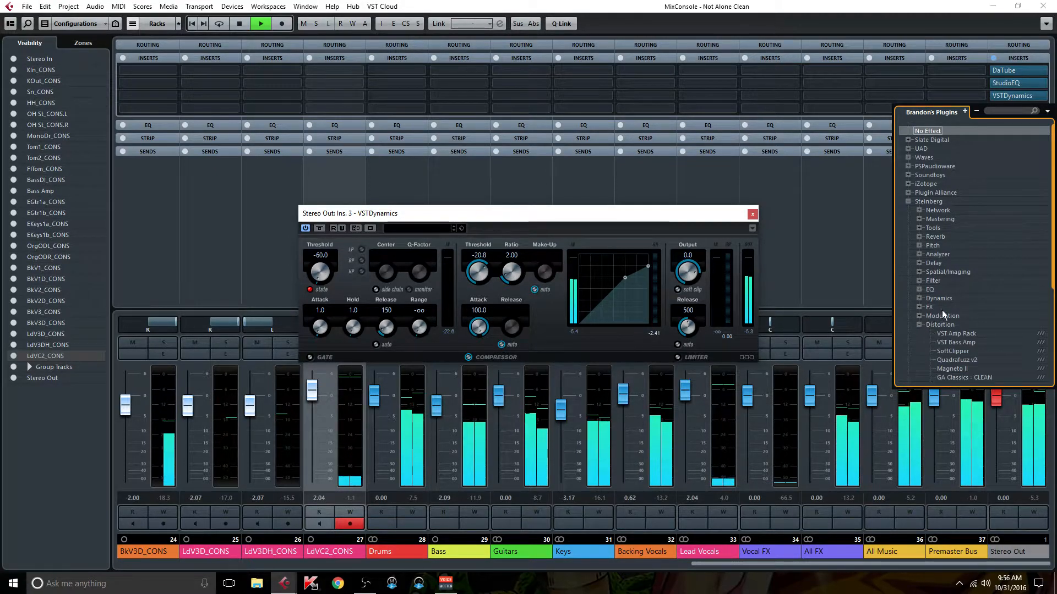
pyautogui.click(952, 369)
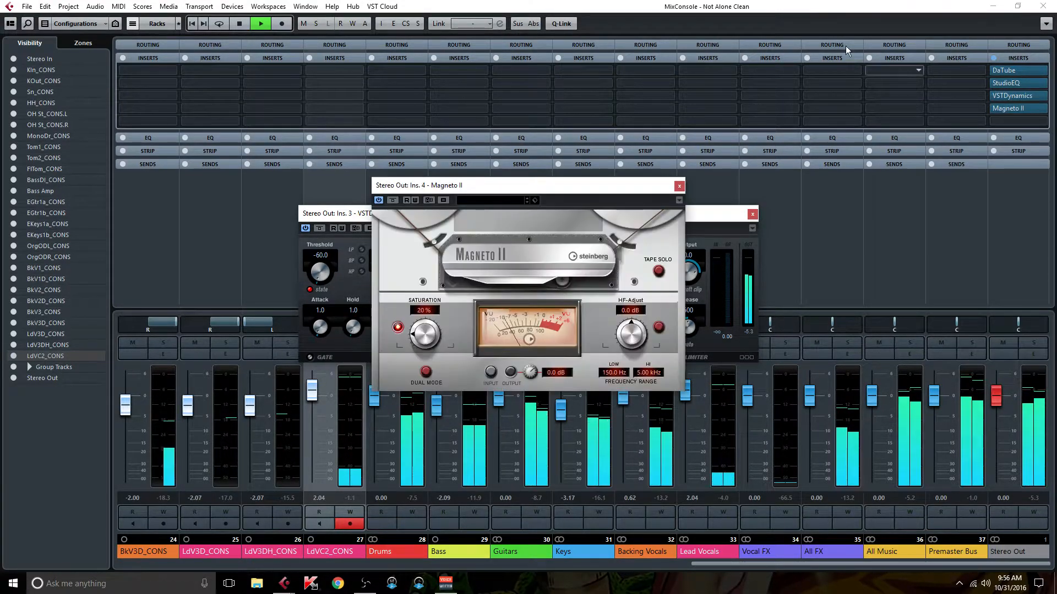
# Widen Magneto II's frequency range to 20.0 Hz to 20.00 kHz and enable Dual Mode
pyautogui.moveTo(524, 184); pyautogui.dragTo(702, 13)
pyautogui.moveTo(797, 196); pyautogui.dragTo(798, 235)
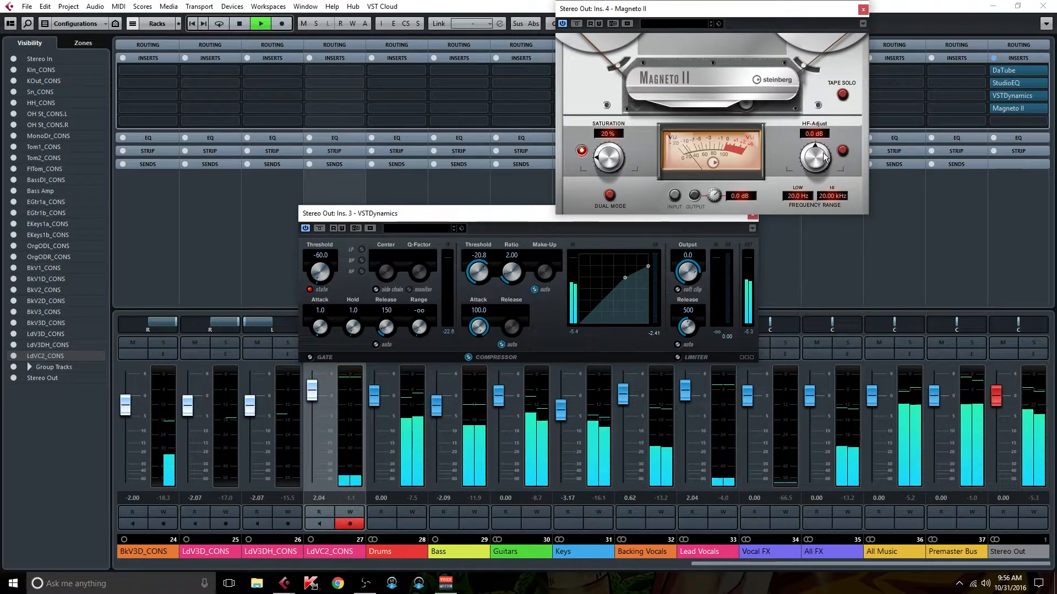
pyautogui.click(612, 196)
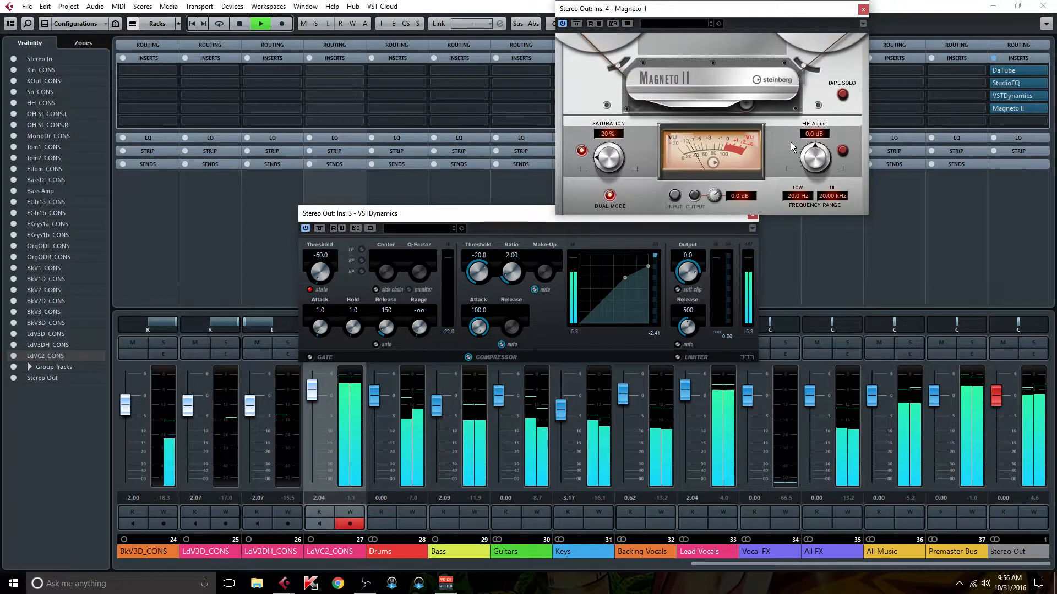
# Audition Magneto II's Tape Solo and raise the saturation to 25 %
pyautogui.click(842, 95)
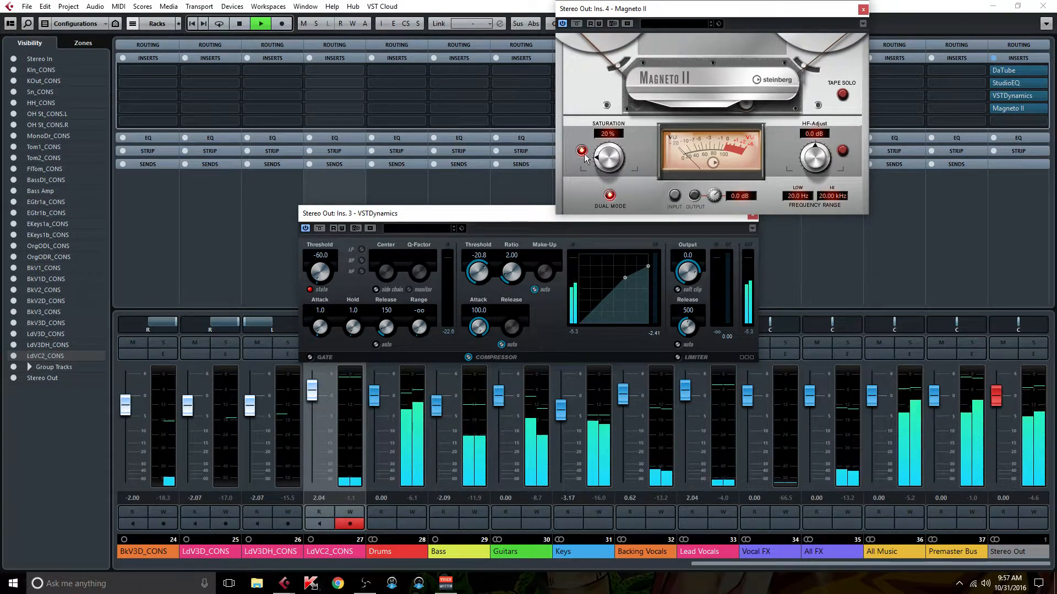
pyautogui.moveTo(599, 158); pyautogui.dragTo(603, 158)
pyautogui.scroll(3, 602, 159)
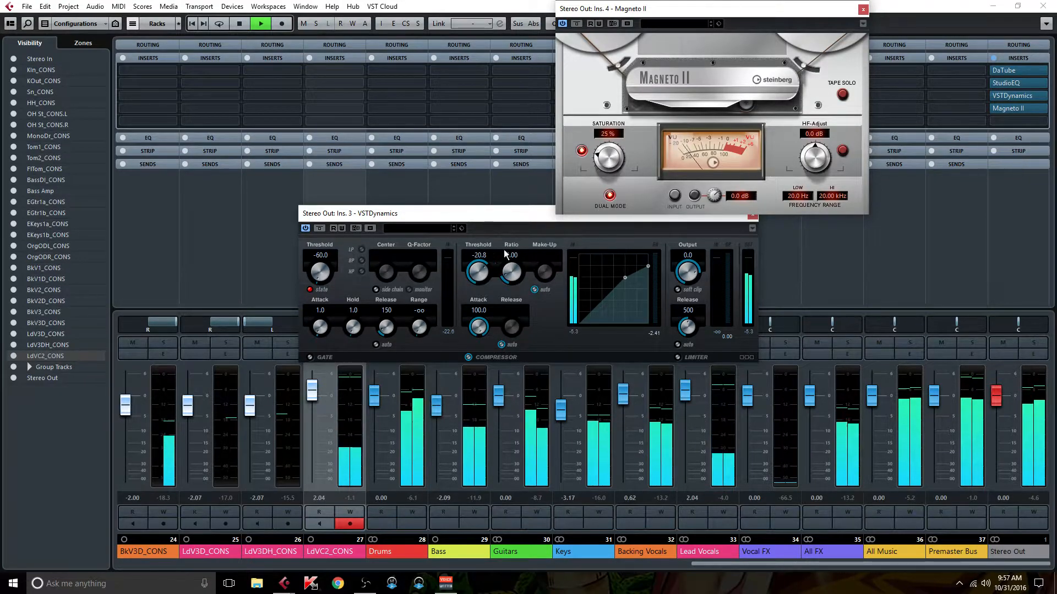
# Put the Magneto II window away and compare the mix with the Stereo Out inserts bypassed and active
pyautogui.moveTo(487, 219); pyautogui.dragTo(382, 193)
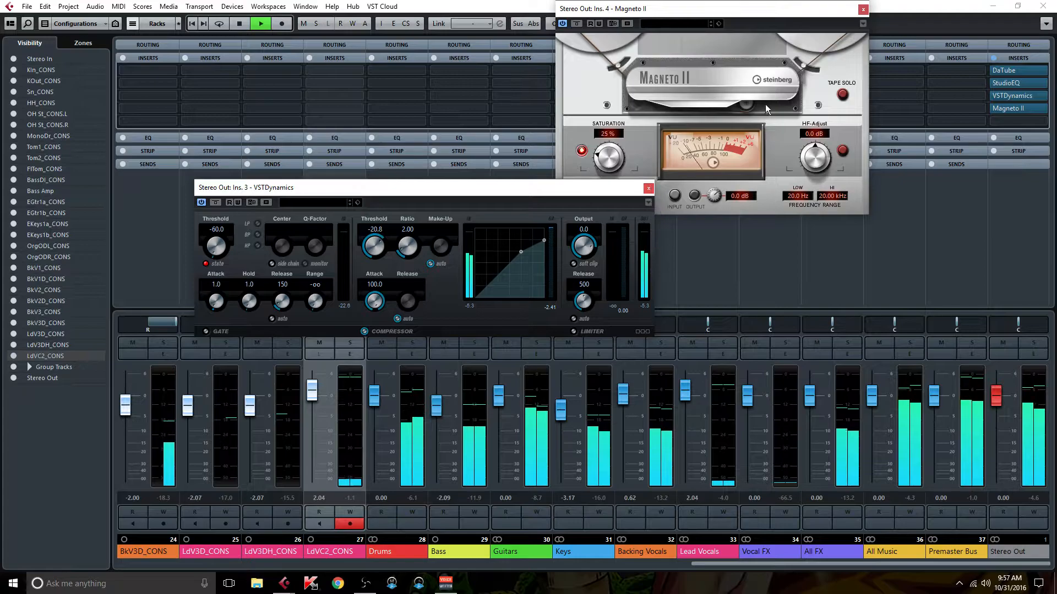
pyautogui.click(863, 10)
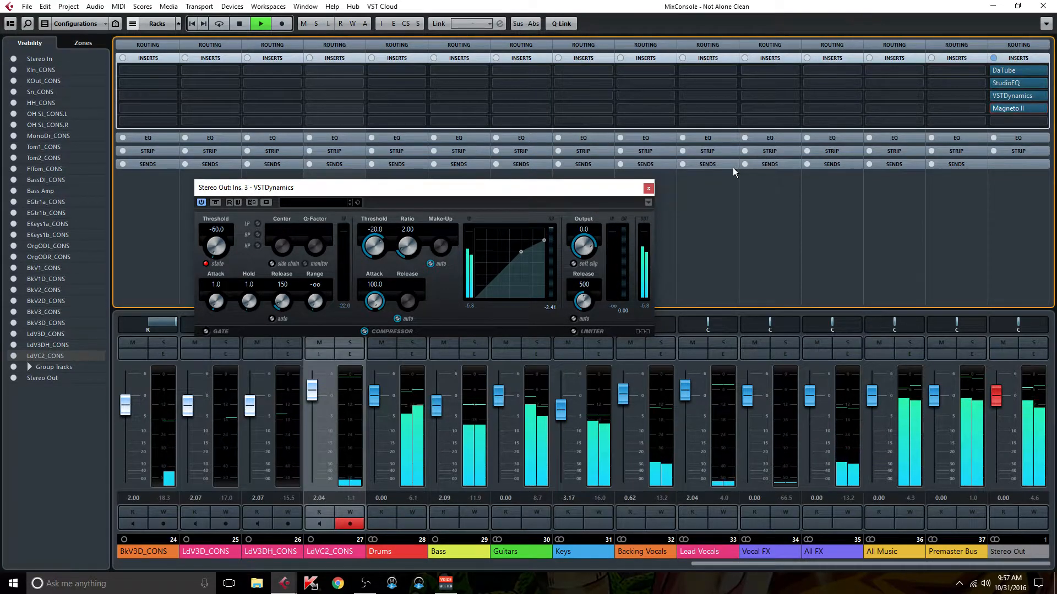
pyautogui.click(993, 57)
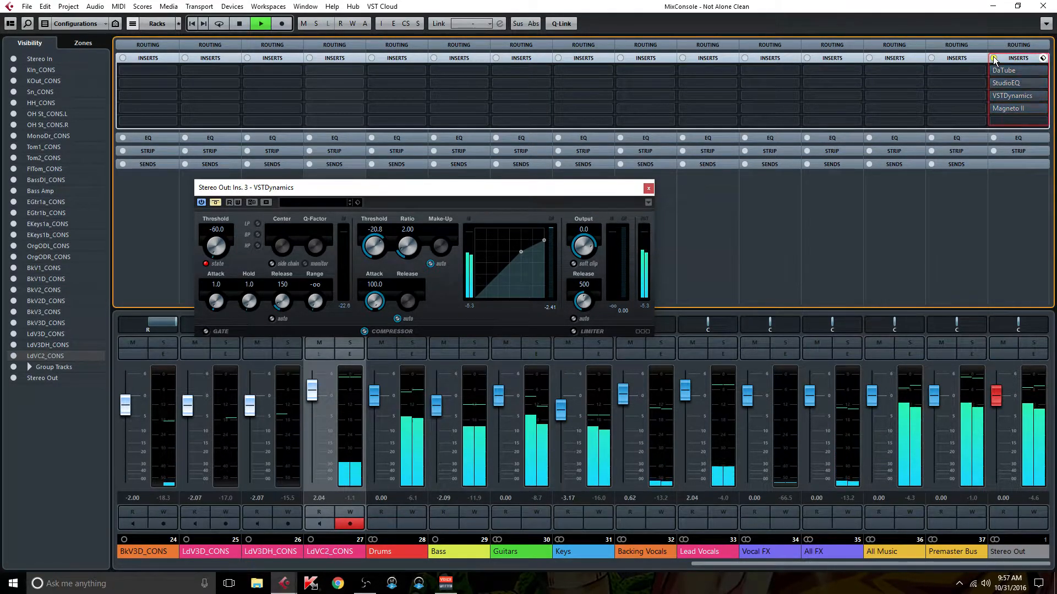
pyautogui.click(993, 57)
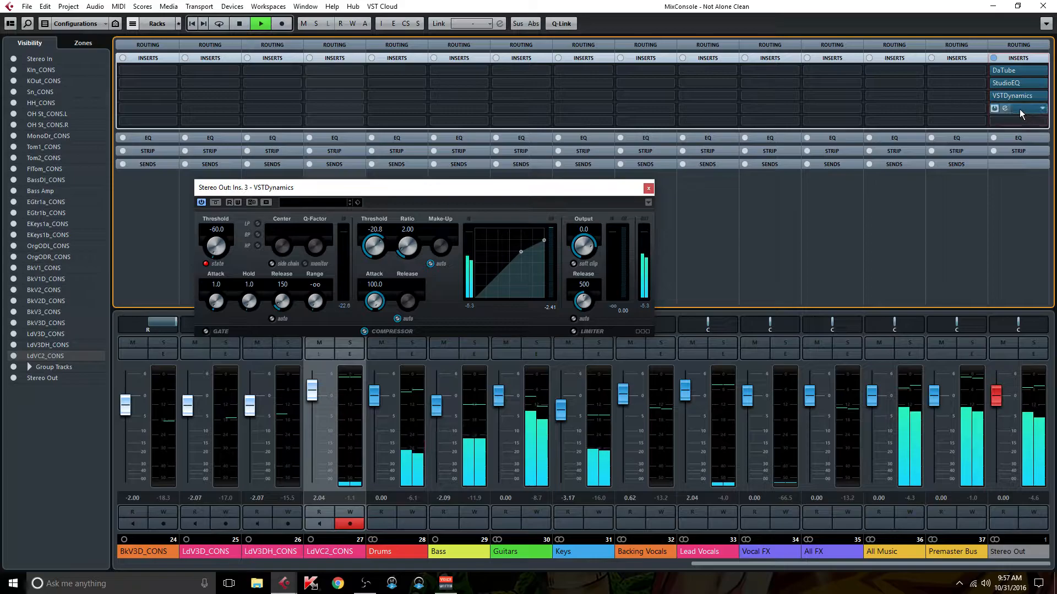
# Move Magneto II to the fifth Stereo Out insert, freeing the fourth slot, and close the VSTDynamics window
pyautogui.moveTo(1021, 108); pyautogui.dragTo(1022, 122)
pyautogui.click(1040, 108)
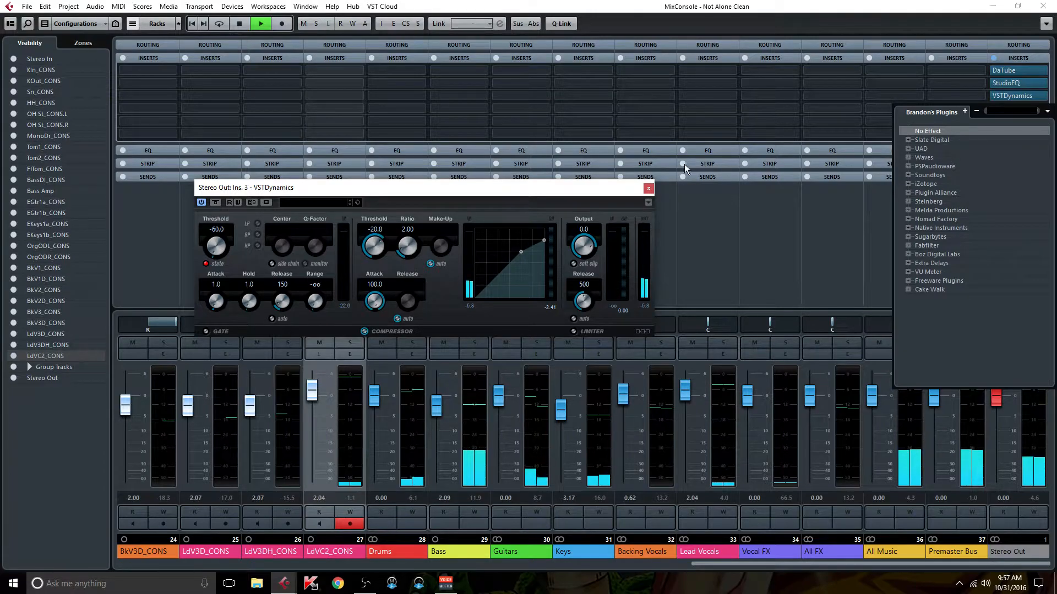
pyautogui.click(691, 202)
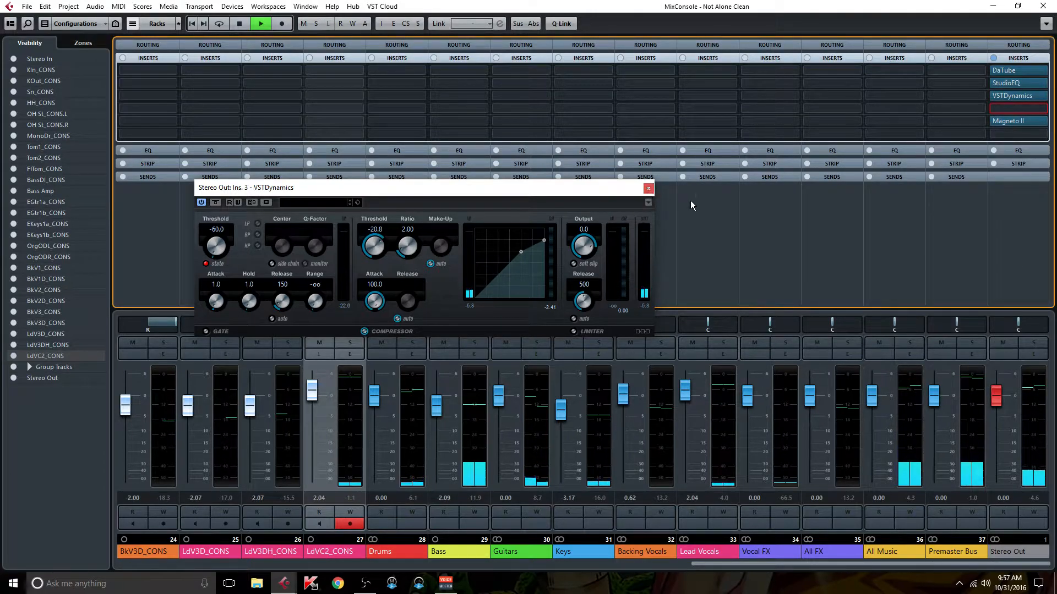
pyautogui.click(648, 190)
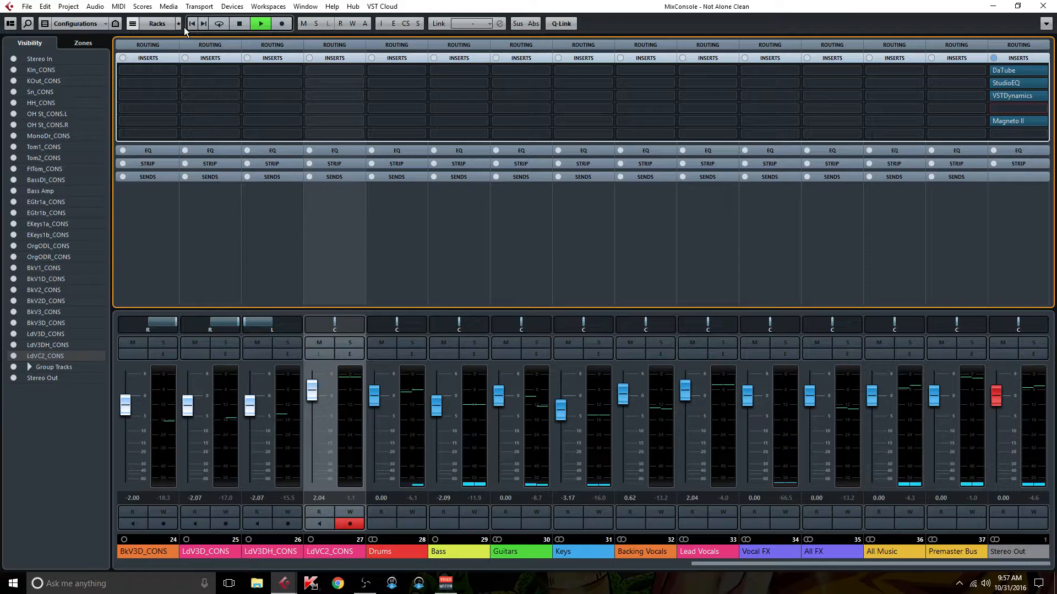
# Load Steinberg's StudioEQ in the empty fourth Stereo Out insert
pyautogui.click(1043, 110)
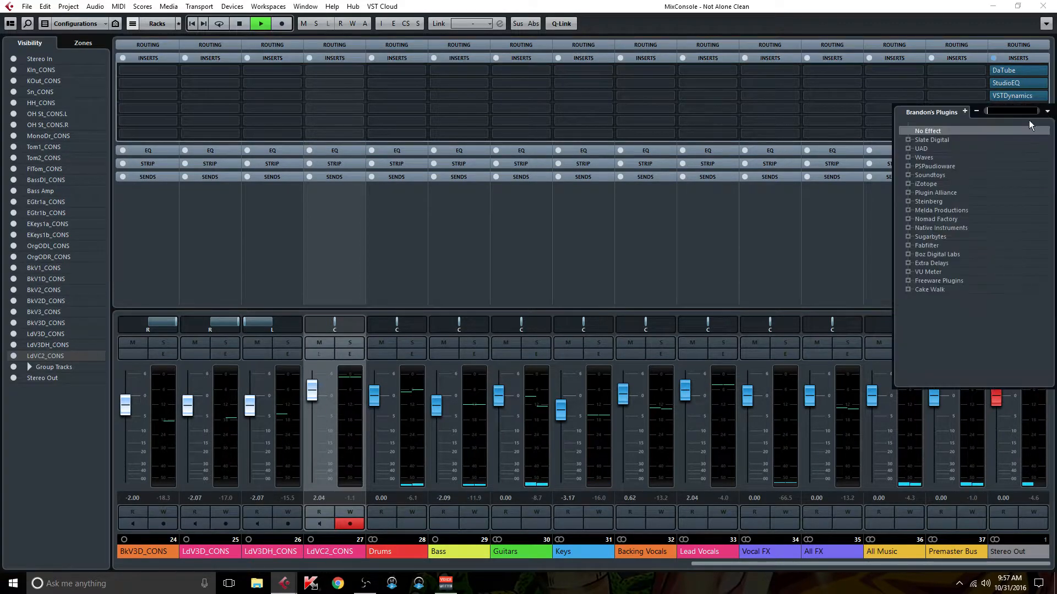
pyautogui.click(907, 202)
pyautogui.click(919, 289)
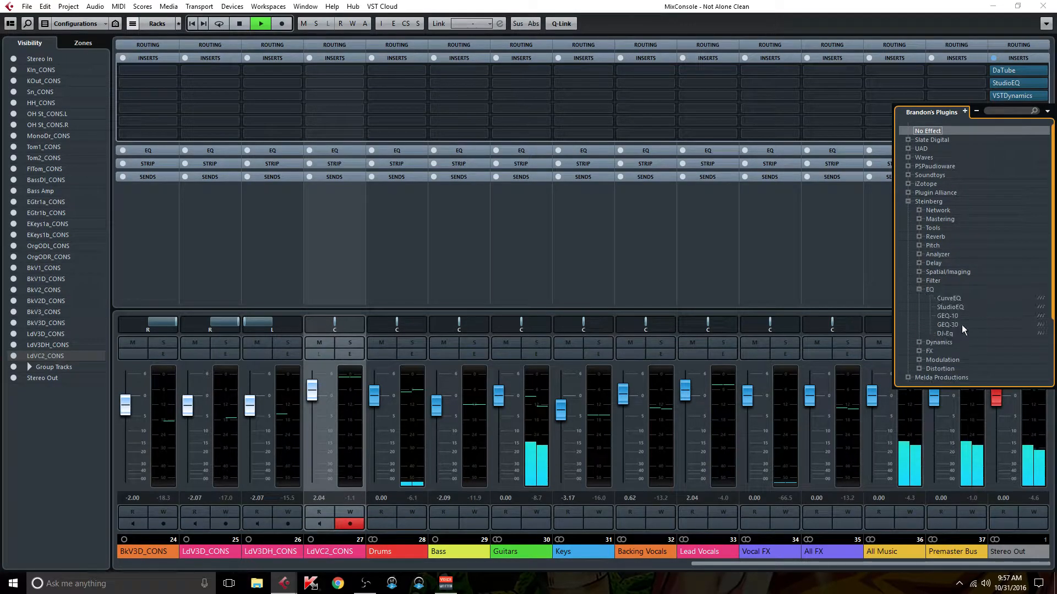
pyautogui.click(959, 307)
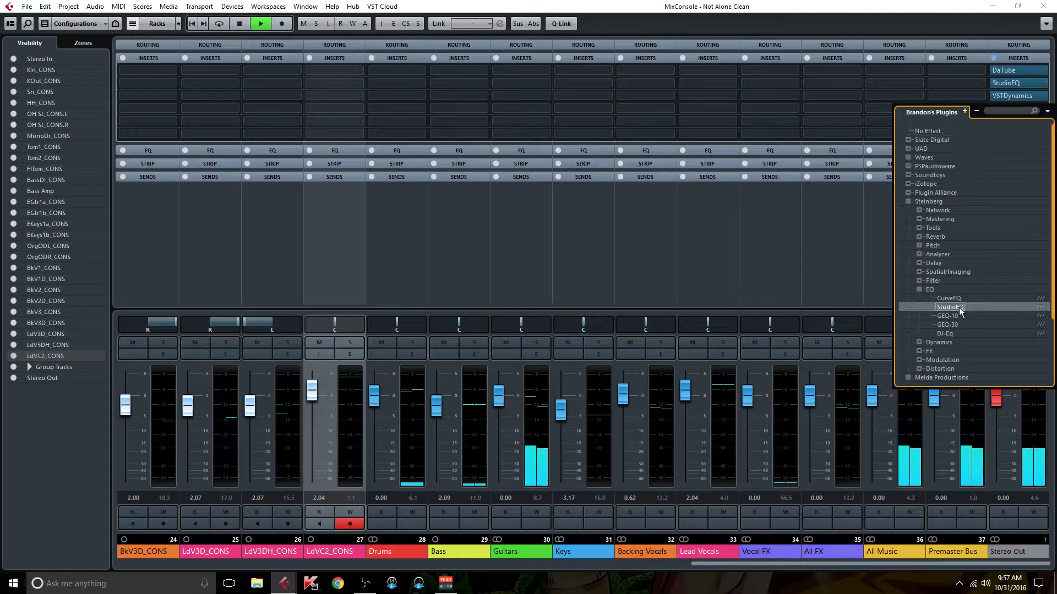
pyautogui.click(959, 307)
# Enable only band 1 in the new StudioEQ and set its frequency to 60 Hz
pyautogui.click(308, 317)
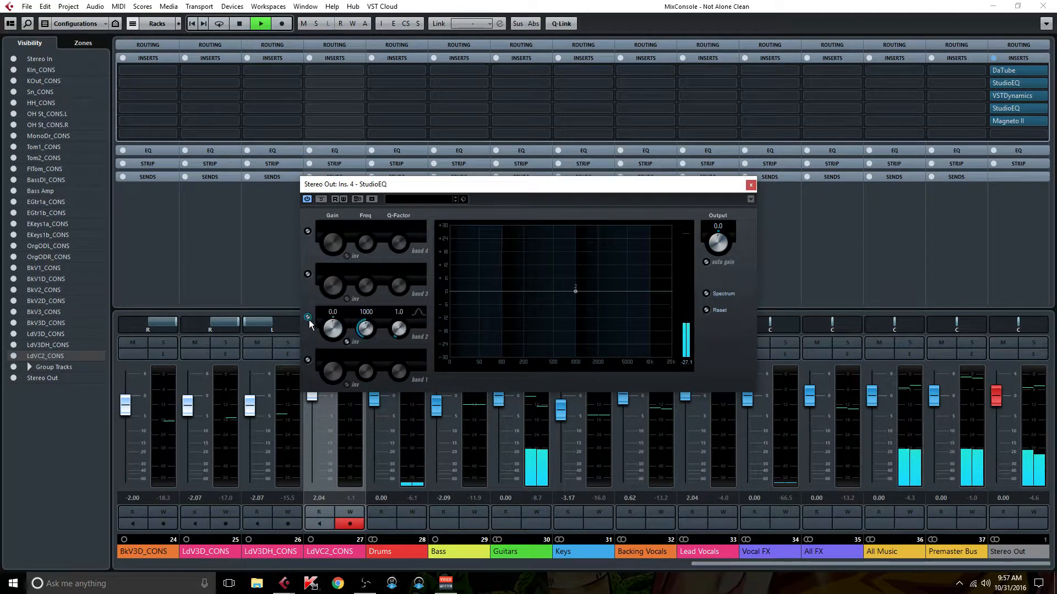
pyautogui.click(308, 317)
pyautogui.click(308, 360)
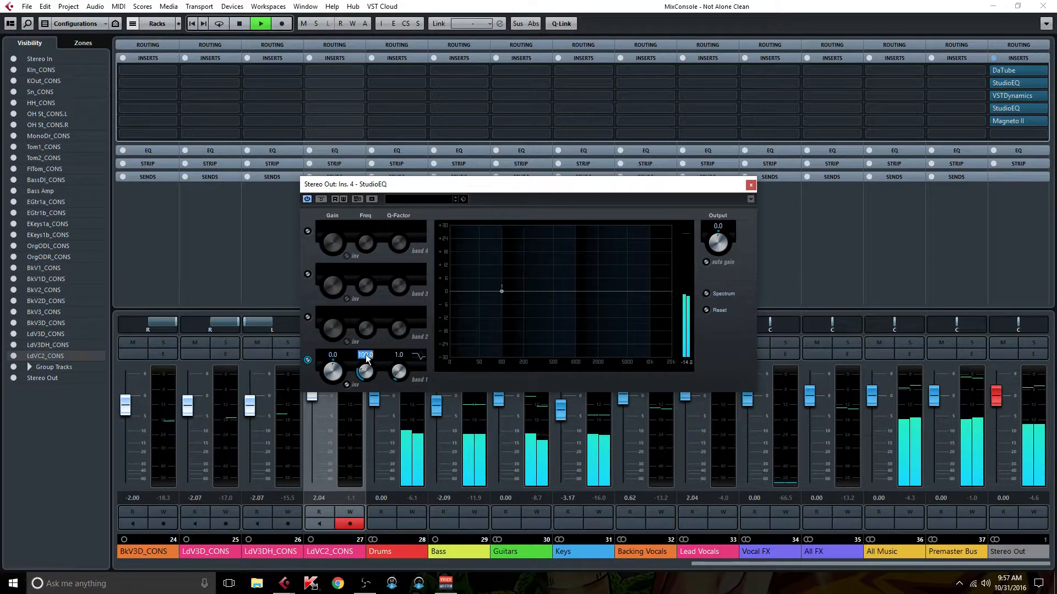
pyautogui.click(356, 355)
pyautogui.write('60')
pyautogui.press('Return')
# Boost band 1 to a gain of 1.7, change its filter type to Peak, and close the StudioEQ
pyautogui.click(338, 368)
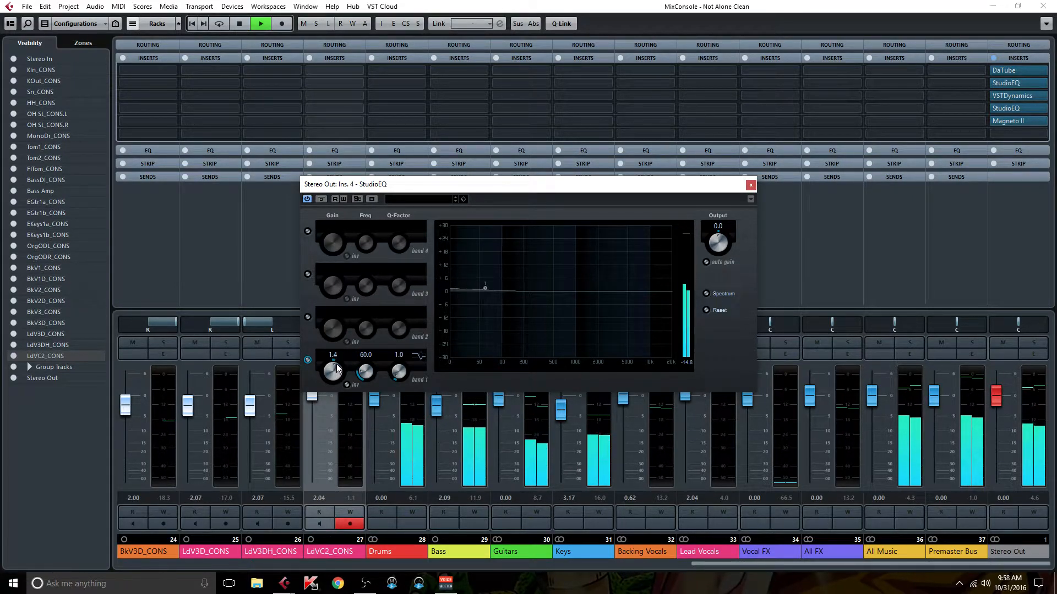
pyautogui.click(420, 364)
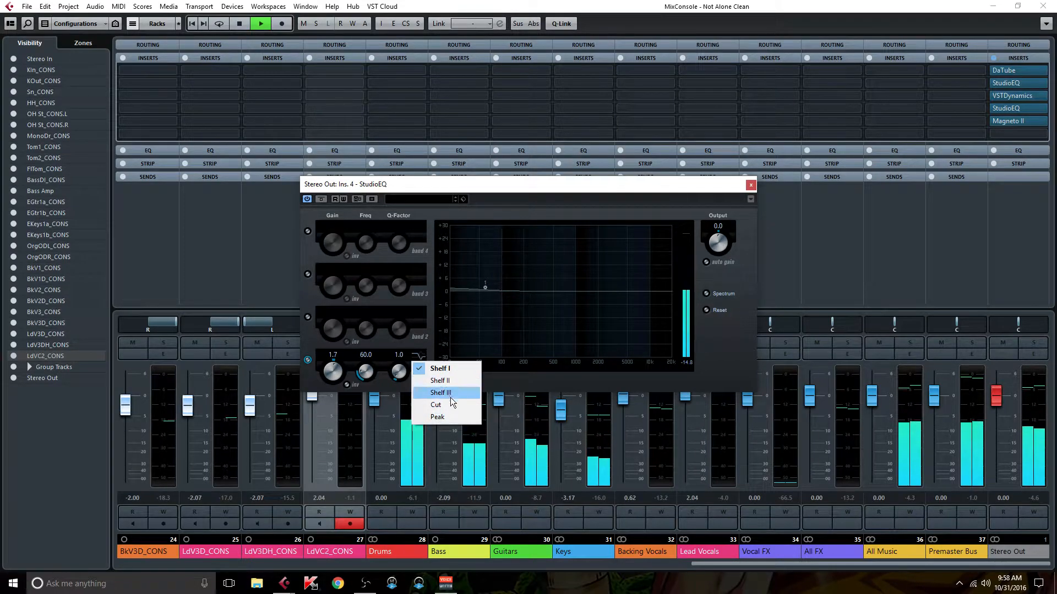
pyautogui.click(447, 419)
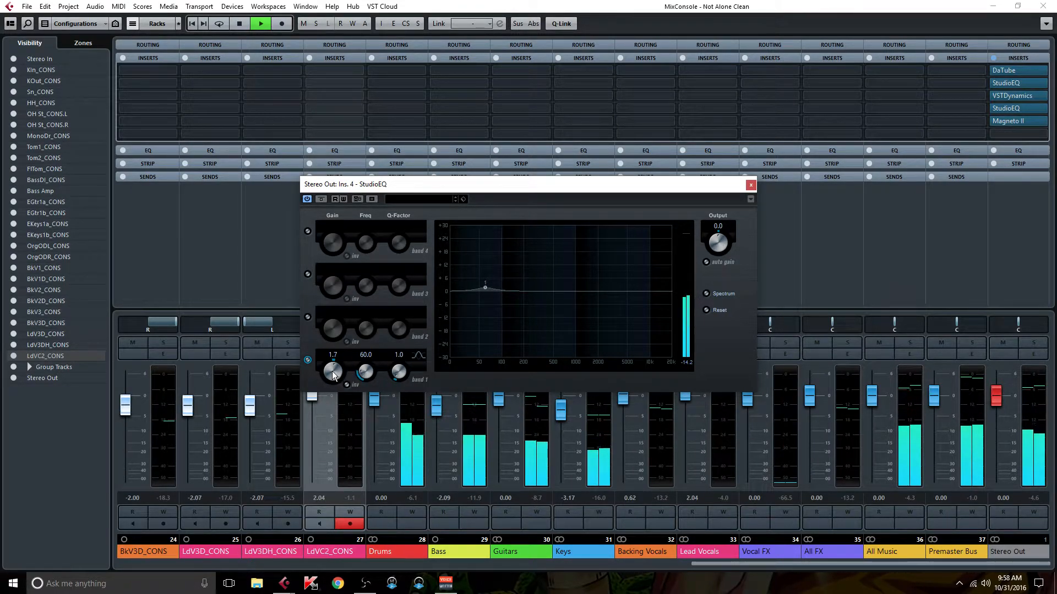
pyautogui.click(751, 186)
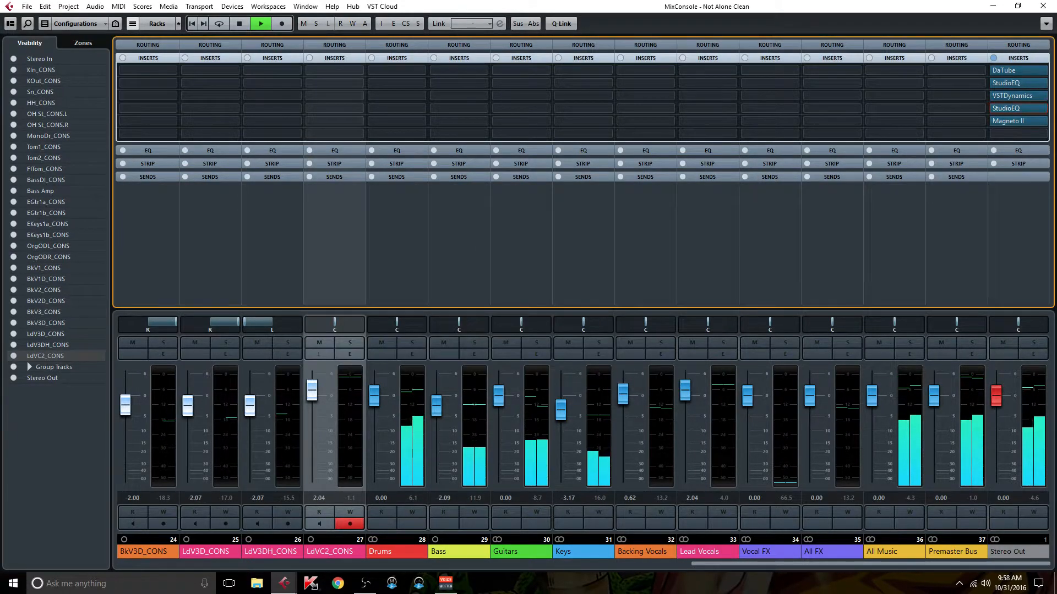
# Review the VSTDynamics and Magneto II settings, and compare the mix with all Stereo Out inserts bypassed and active
pyautogui.click(1016, 97)
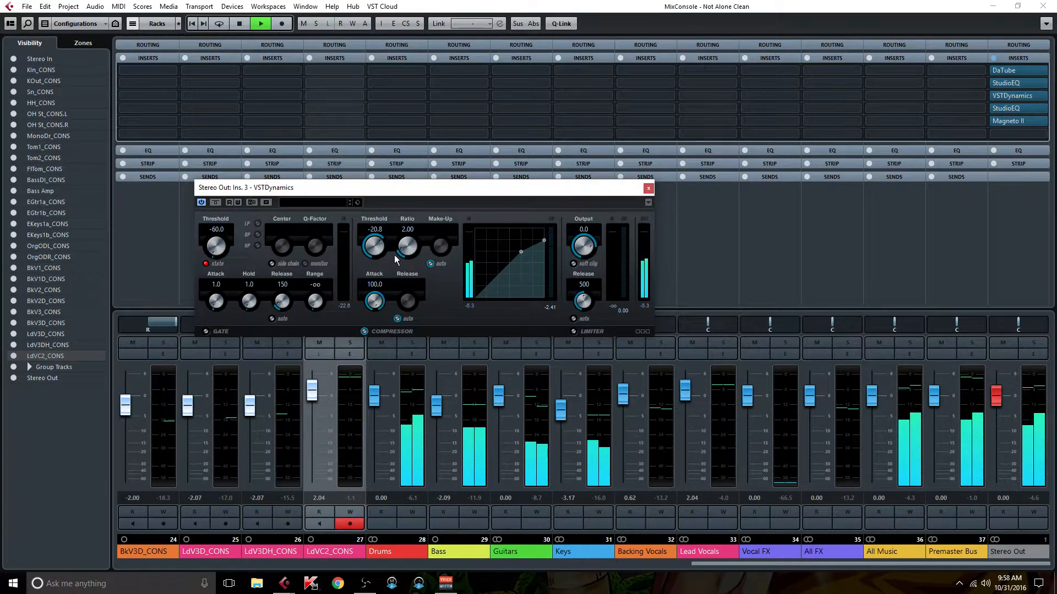
pyautogui.click(649, 188)
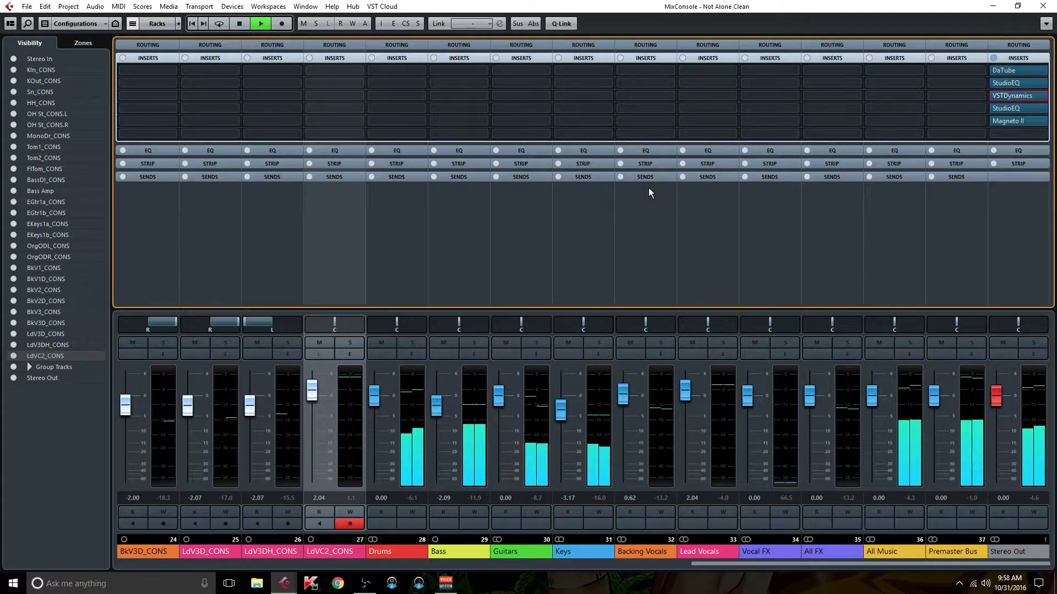
pyautogui.click(1006, 121)
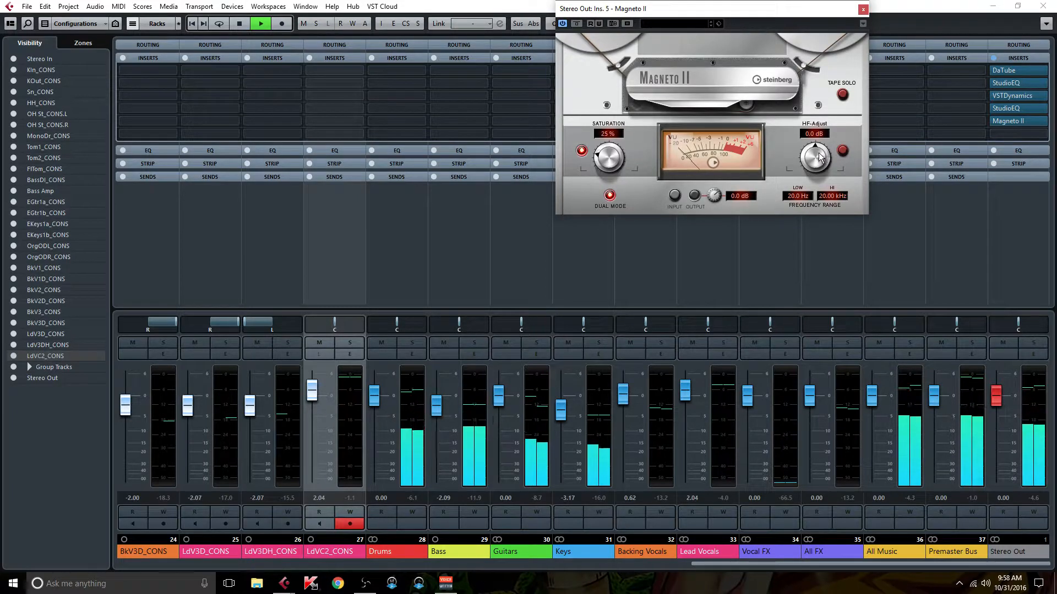
pyautogui.click(863, 9)
pyautogui.click(995, 58)
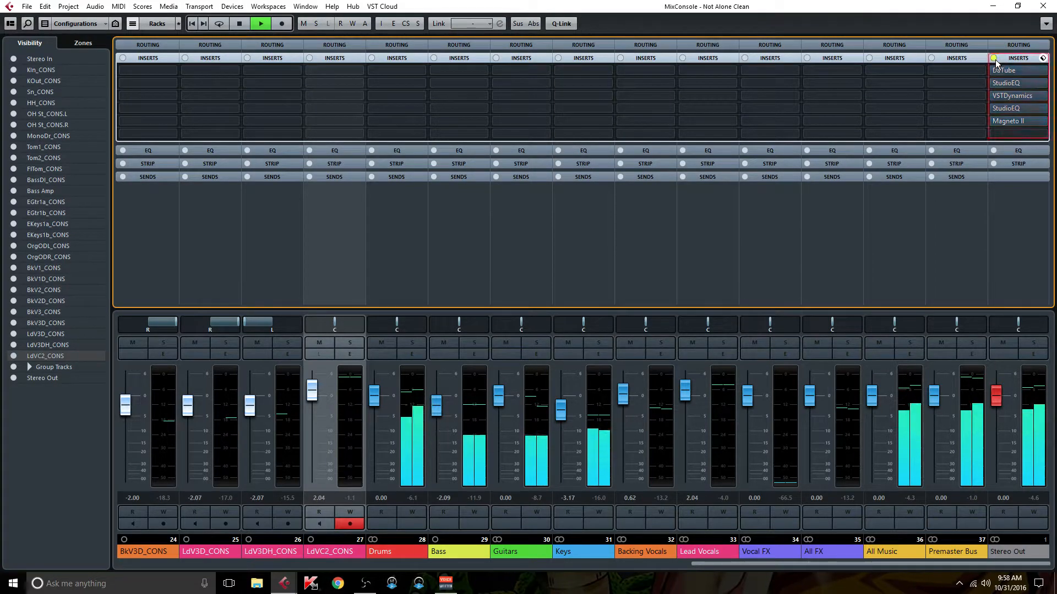
pyautogui.click(995, 59)
# Bring up DaTube and set the output of the StudioEQ in the second insert to 0
pyautogui.click(1015, 69)
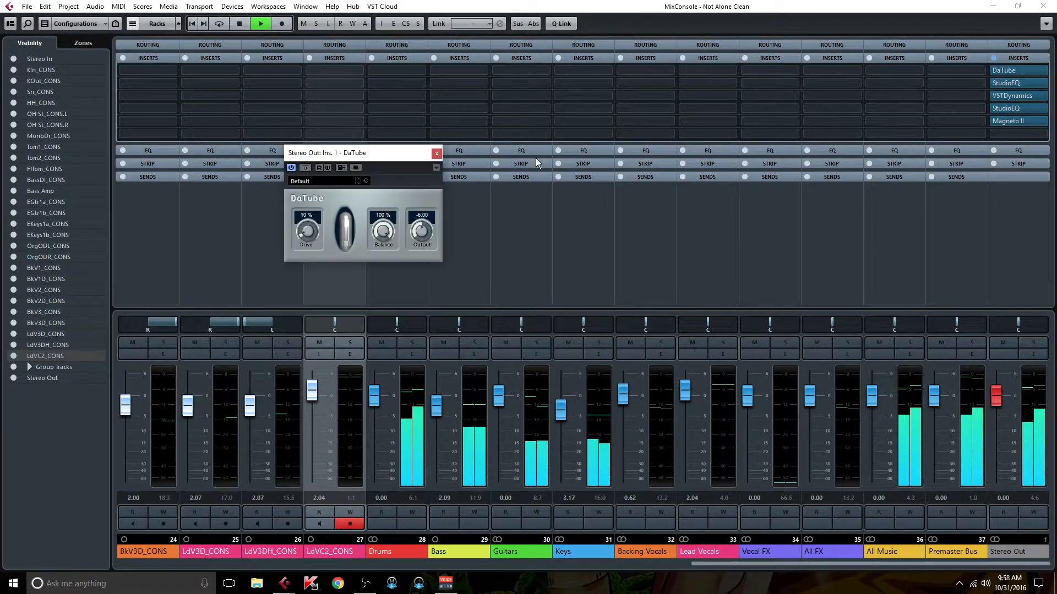
pyautogui.click(1018, 83)
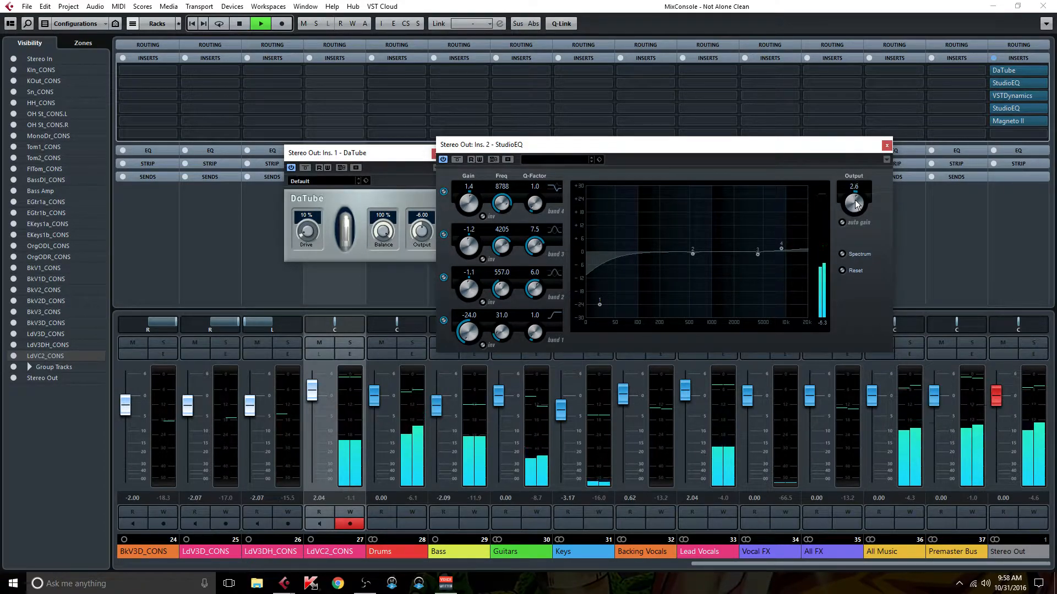
pyautogui.click(852, 186)
pyautogui.write('0')
pyautogui.press('Return')
pyautogui.click(883, 147)
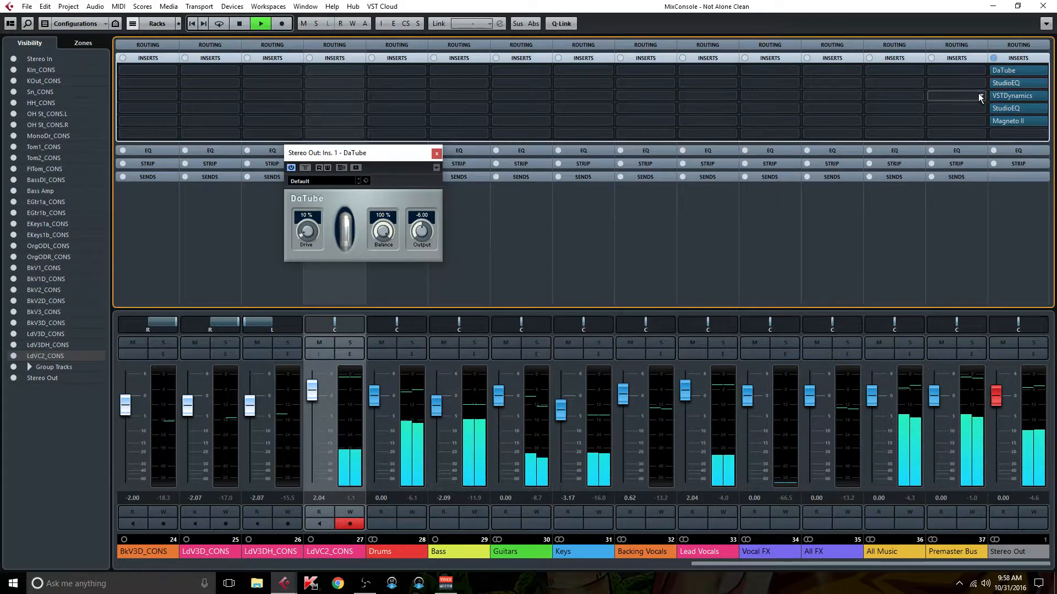
# Replace the compressor's auto make-up with a manual gain of 3.1 and compare the Stereo Out inserts bypassed and active
pyautogui.click(1012, 95)
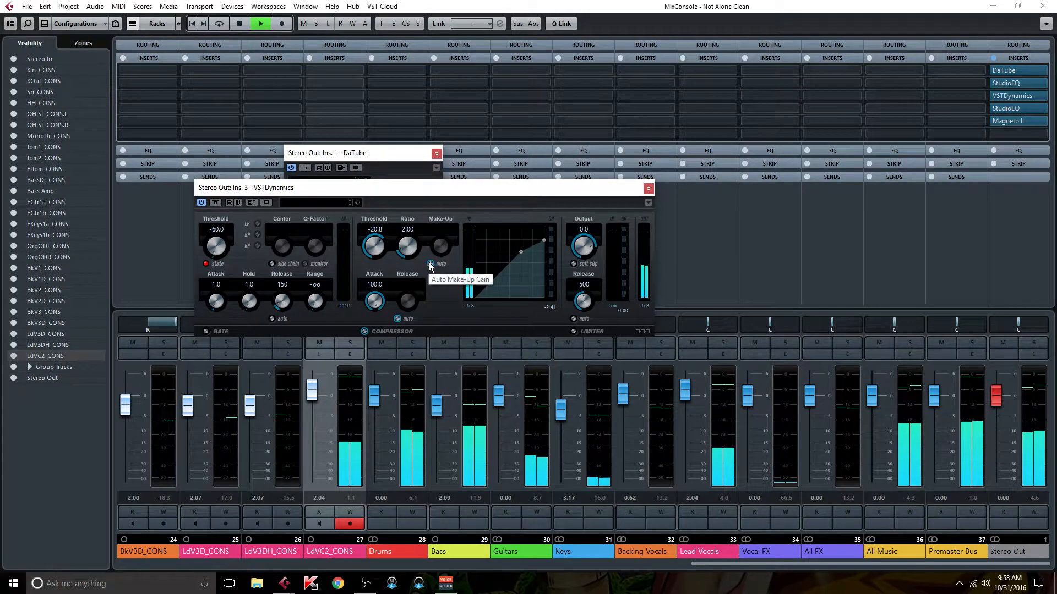
pyautogui.moveTo(439, 240); pyautogui.dragTo(441, 235)
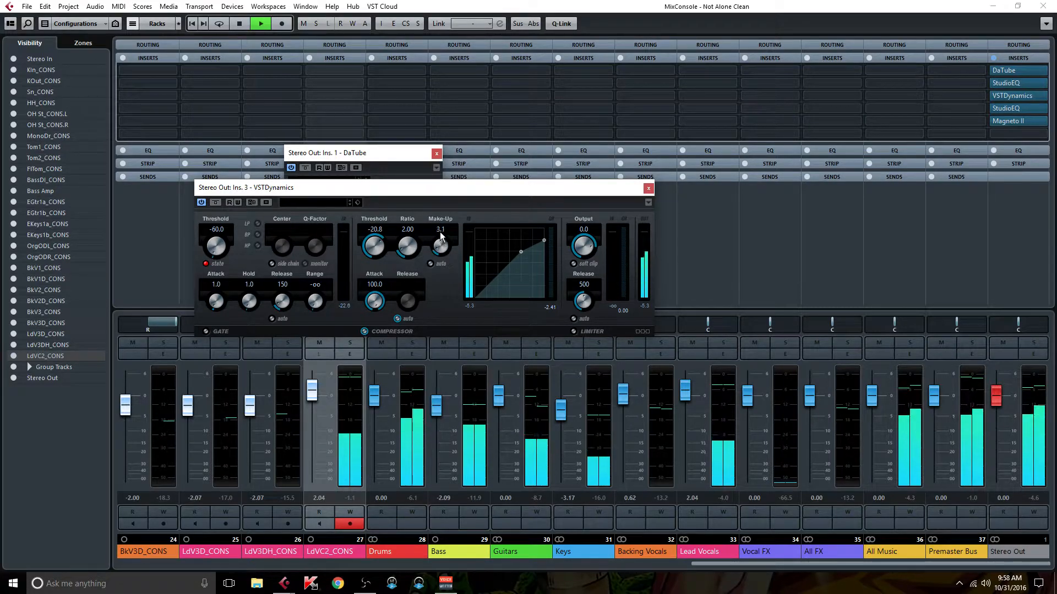
pyautogui.click(994, 58)
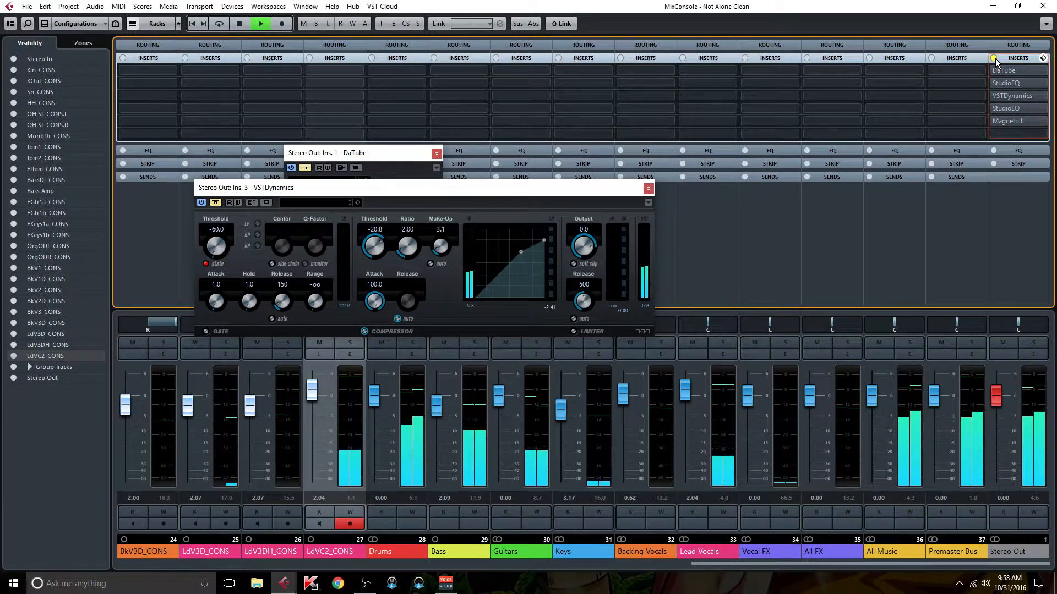
pyautogui.click(995, 59)
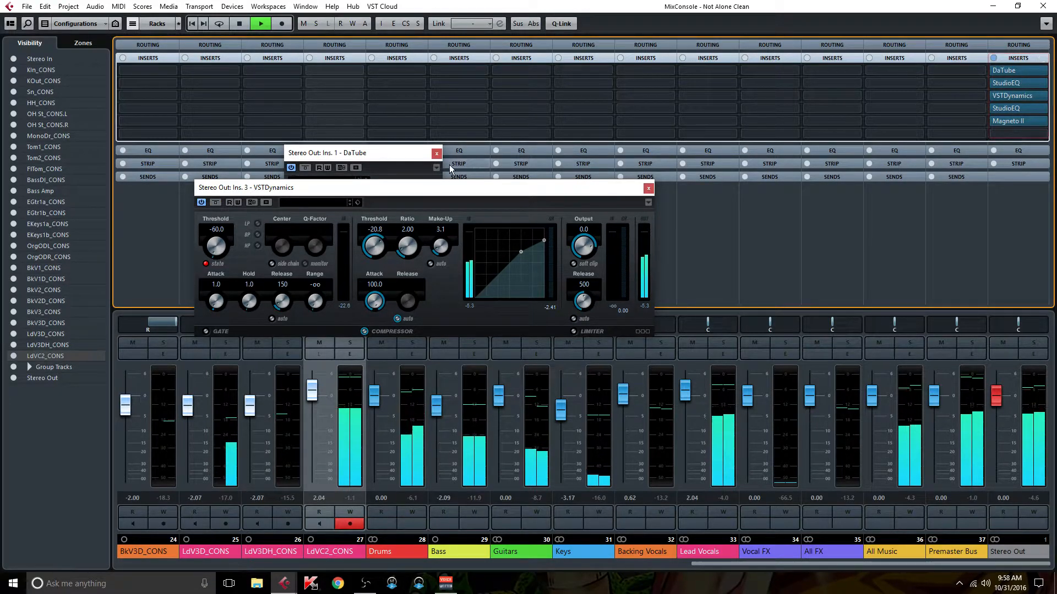
# Move the DaTube window clear and set the band 1 frequency of the second insert's StudioEQ to 21 Hz
pyautogui.click(407, 187)
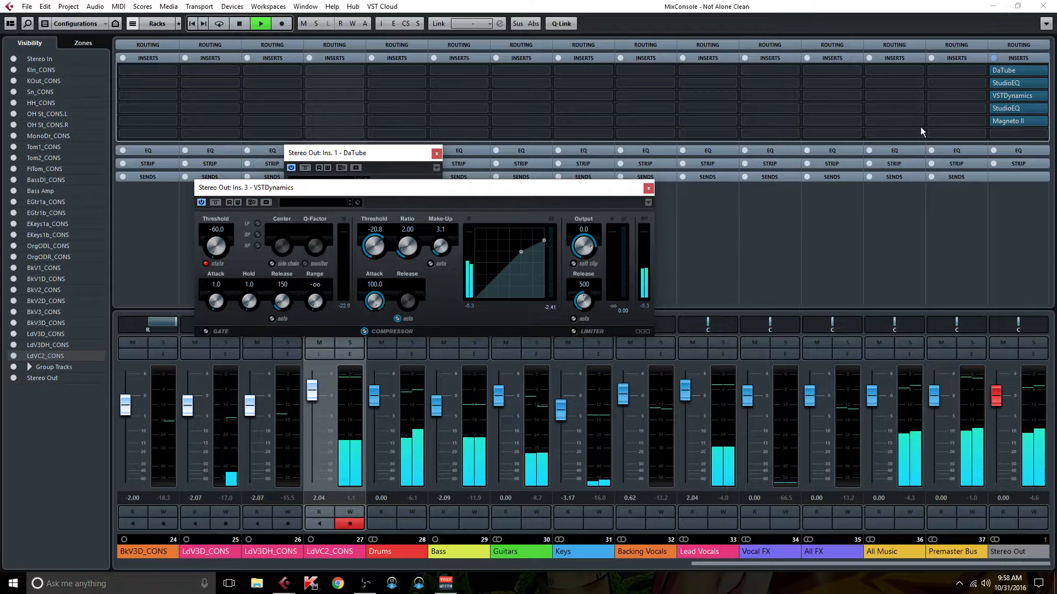
pyautogui.moveTo(355, 153); pyautogui.dragTo(251, 75)
pyautogui.click(1018, 82)
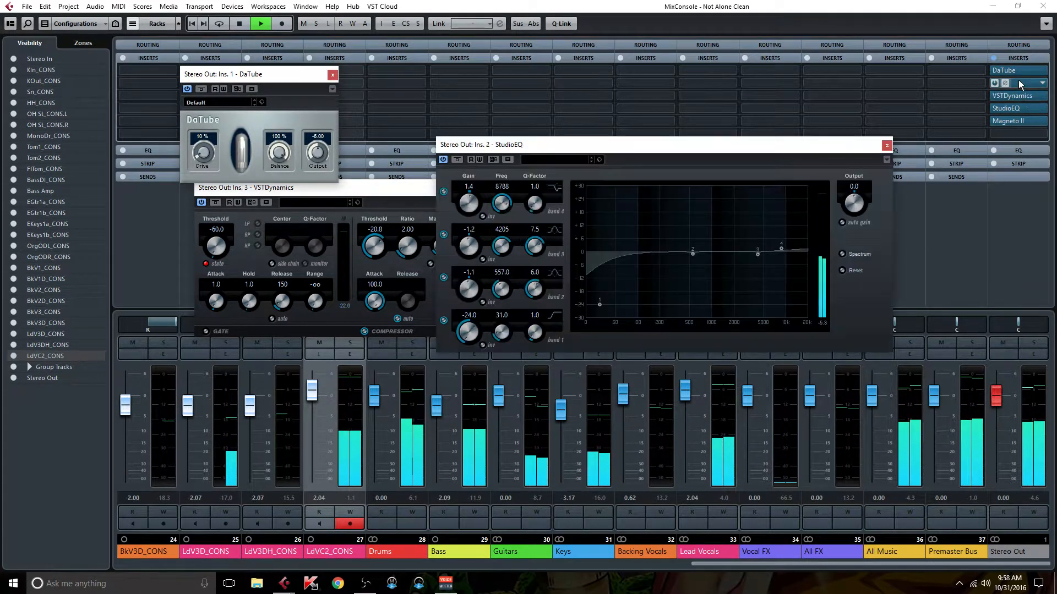
pyautogui.click(503, 316)
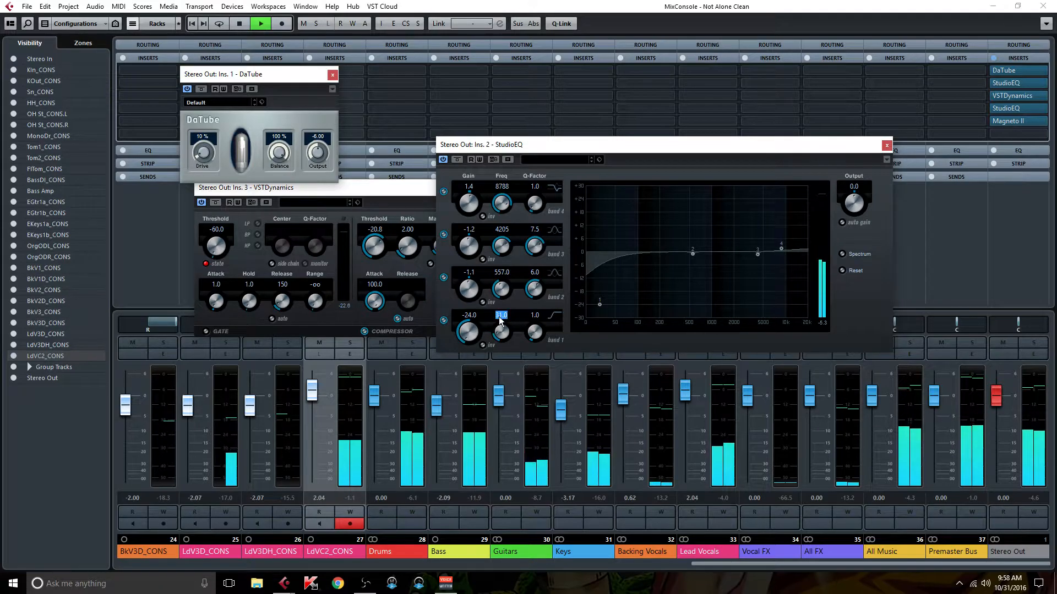
pyautogui.write('21')
pyautogui.press('Return')
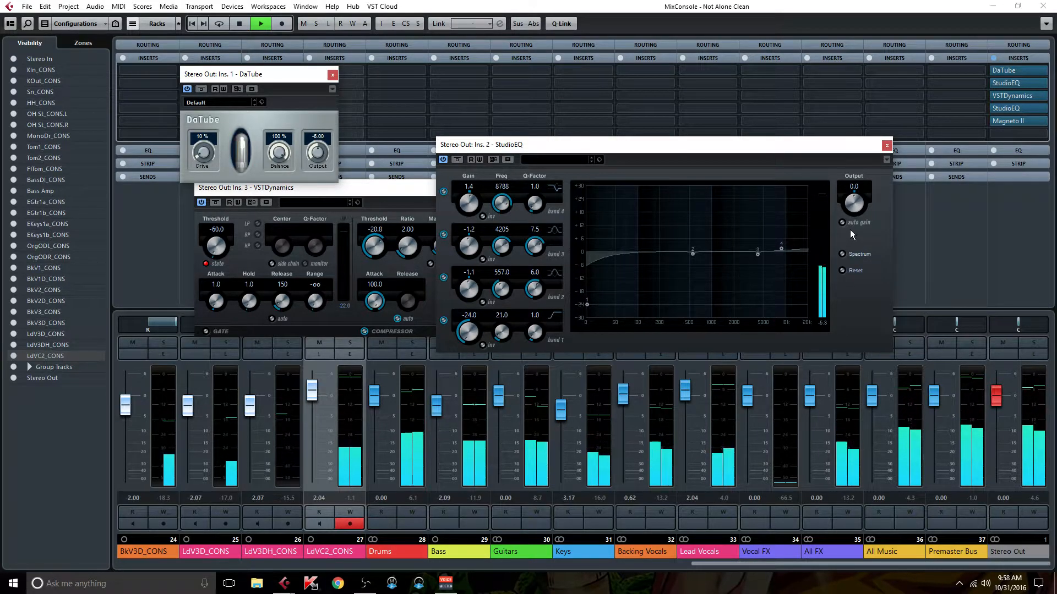
# Spread out the StudioEQ and VSTDynamics windows, and lower Magneto II's saturation to 20 %
pyautogui.moveTo(707, 141); pyautogui.dragTo(788, 192)
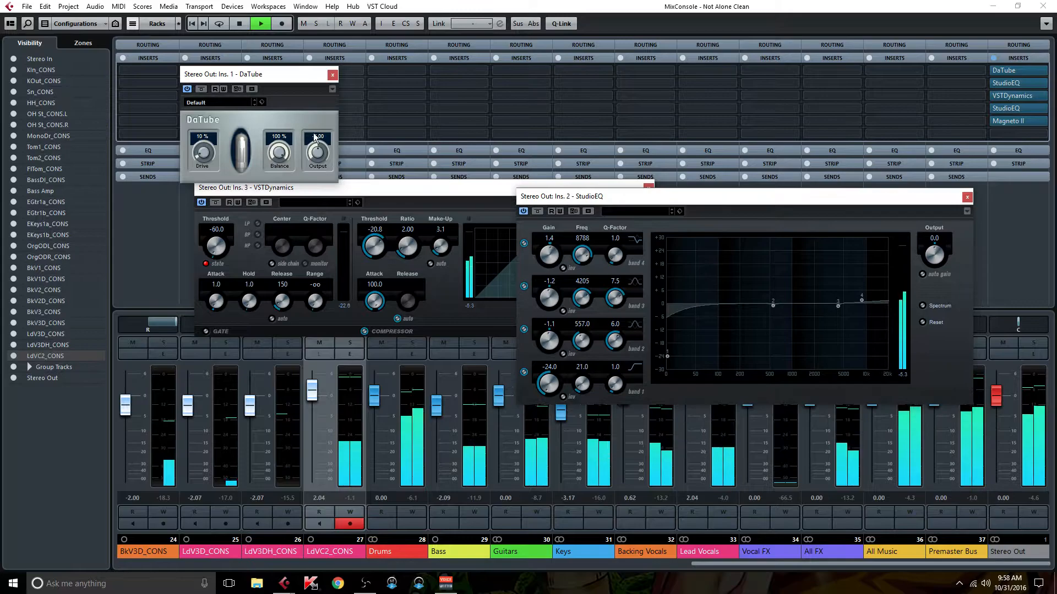
pyautogui.moveTo(330, 187); pyautogui.dragTo(203, 236)
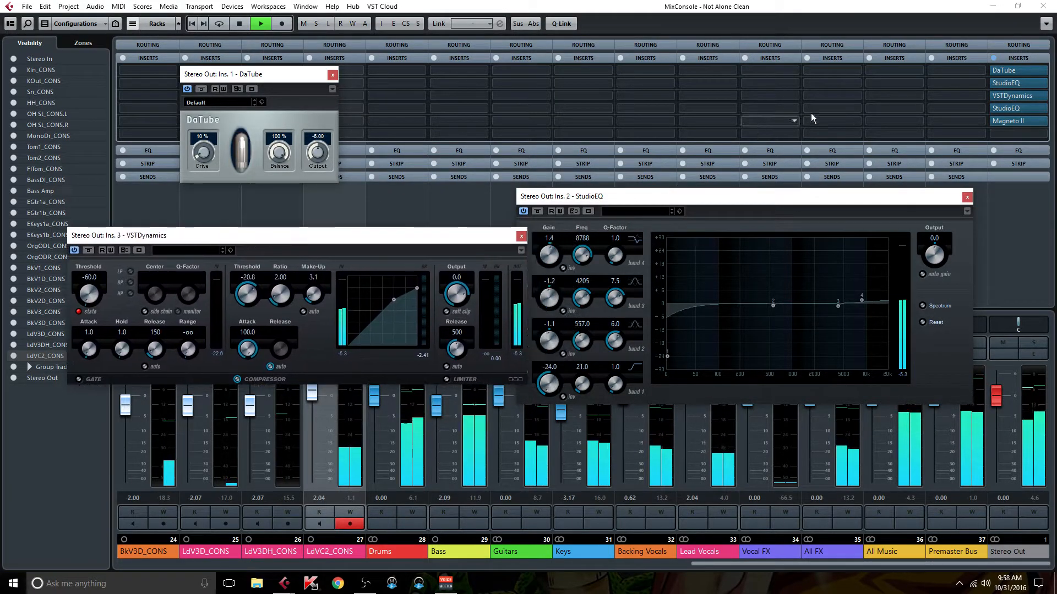
pyautogui.click(1019, 121)
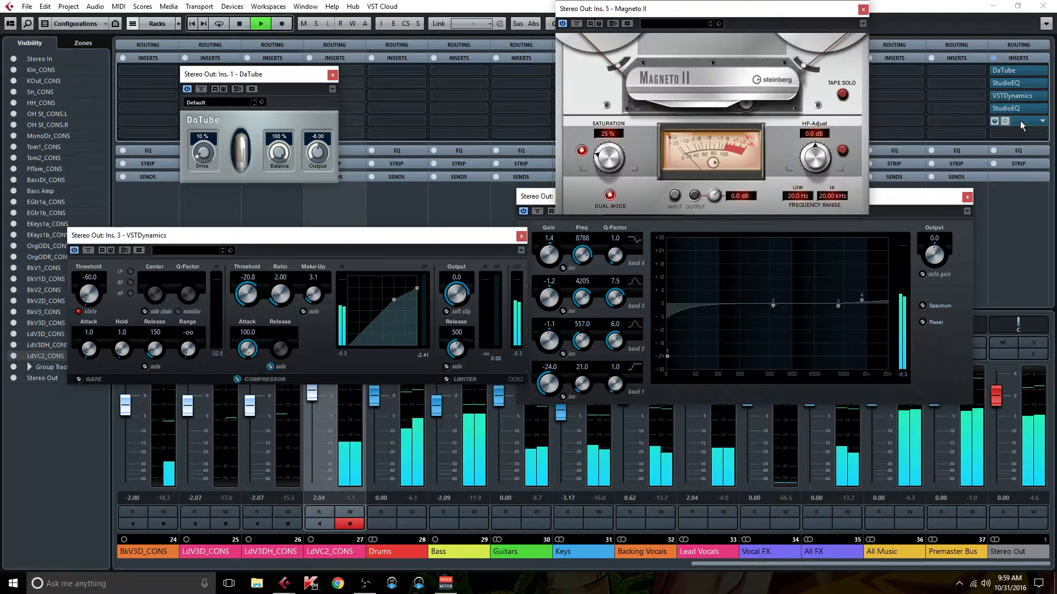
pyautogui.moveTo(597, 153); pyautogui.dragTo(601, 160)
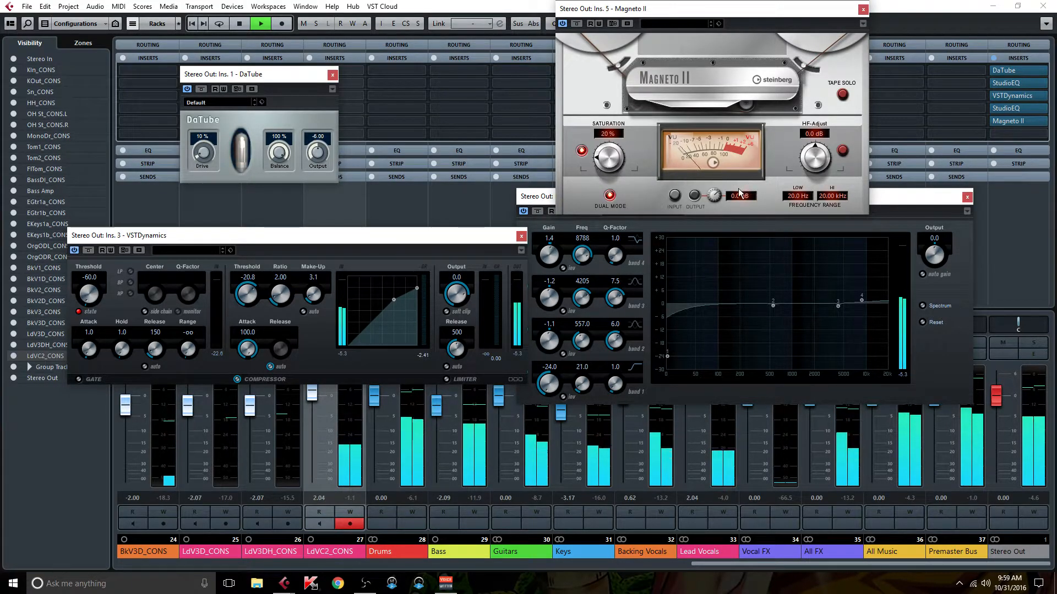
# Raise Magneto II's output to 1.3 dB and compare the Stereo Out inserts bypassed and active
pyautogui.moveTo(714, 197); pyautogui.dragTo(714, 195)
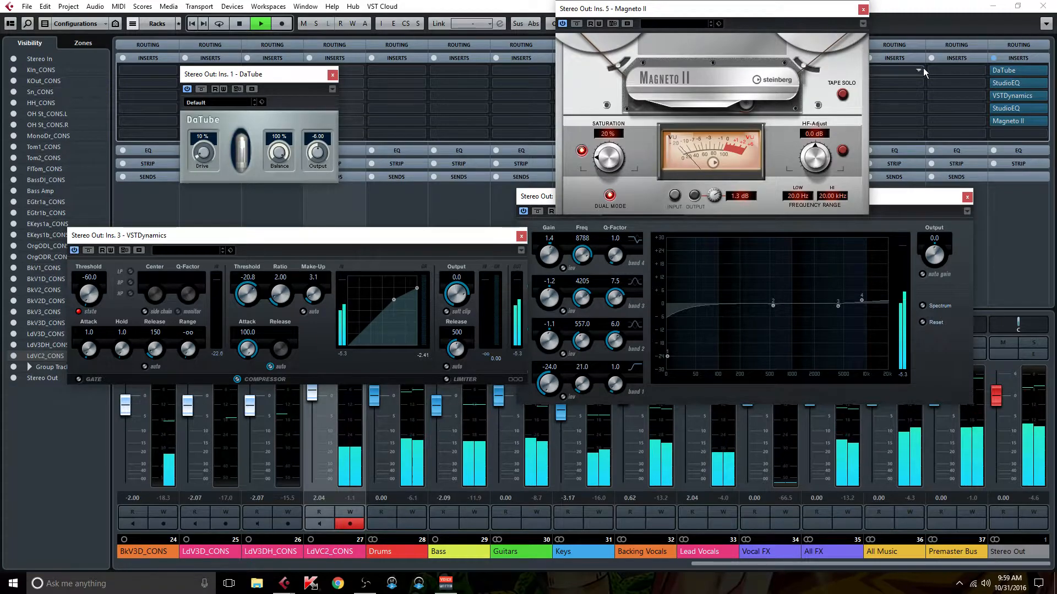
pyautogui.click(993, 58)
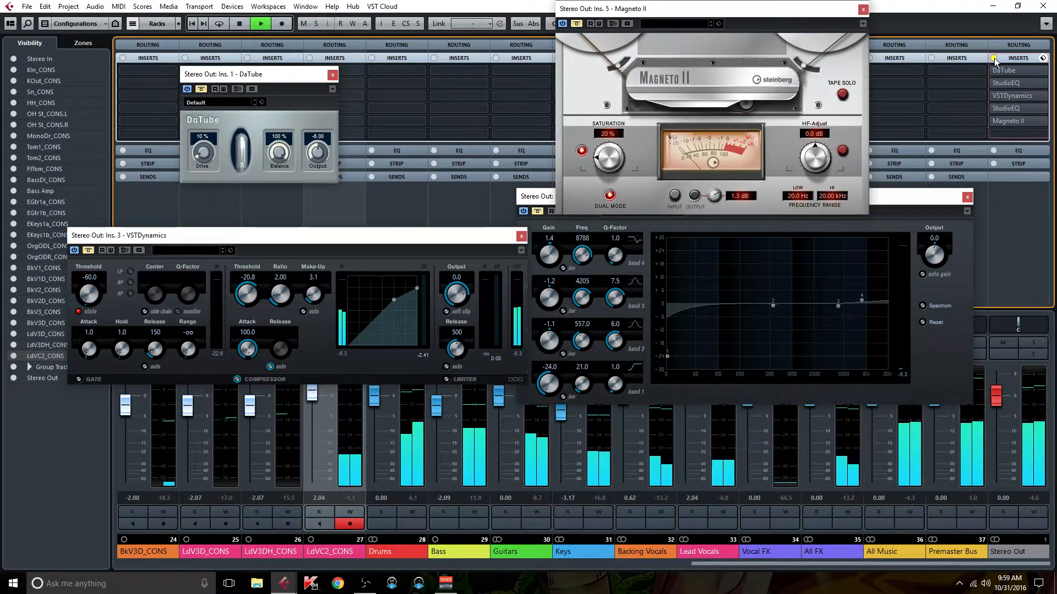
pyautogui.click(994, 58)
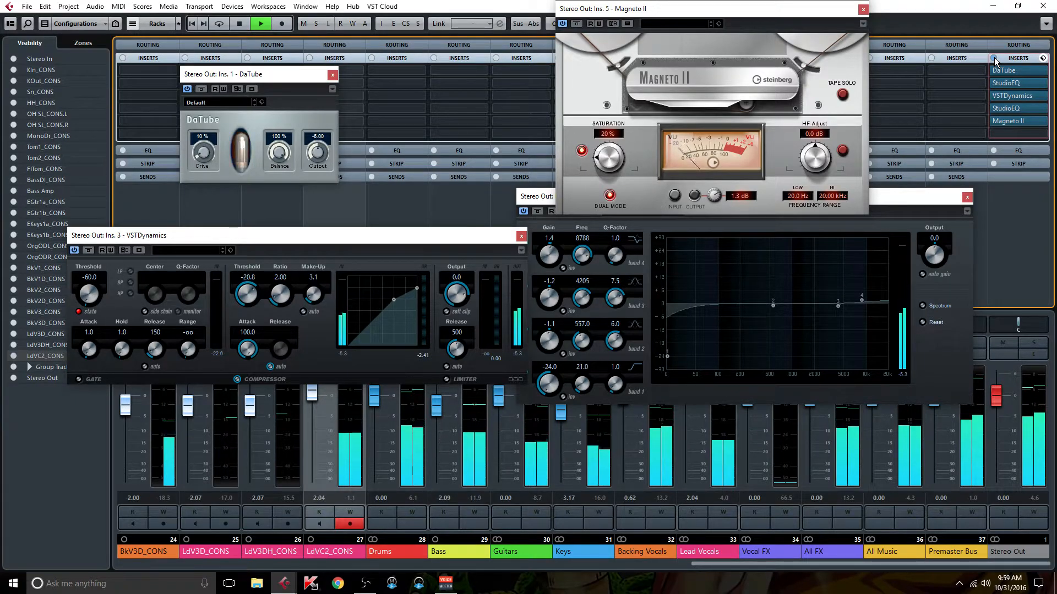
pyautogui.click(994, 58)
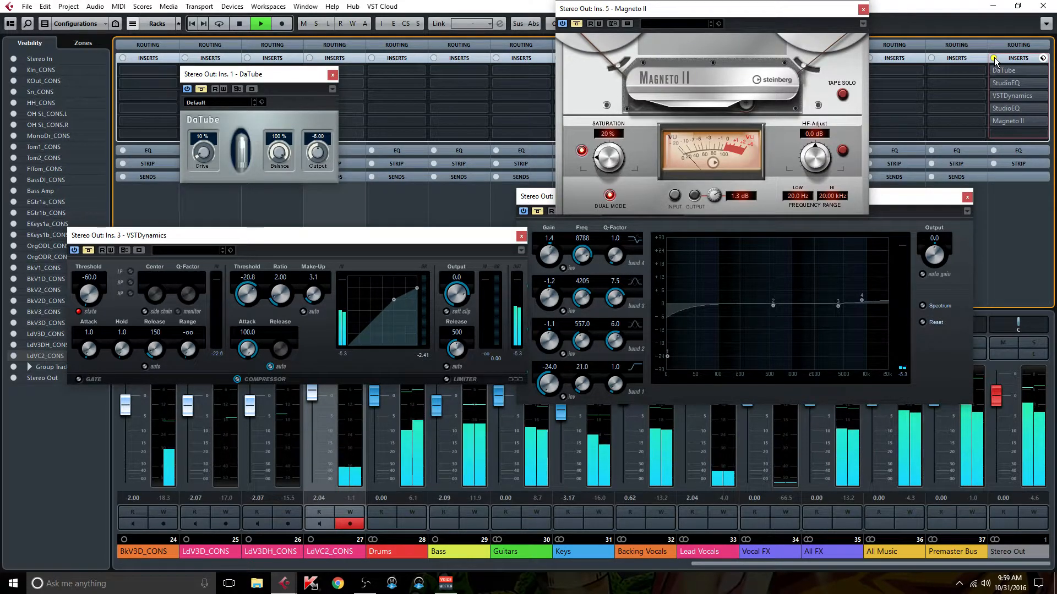
pyautogui.click(994, 58)
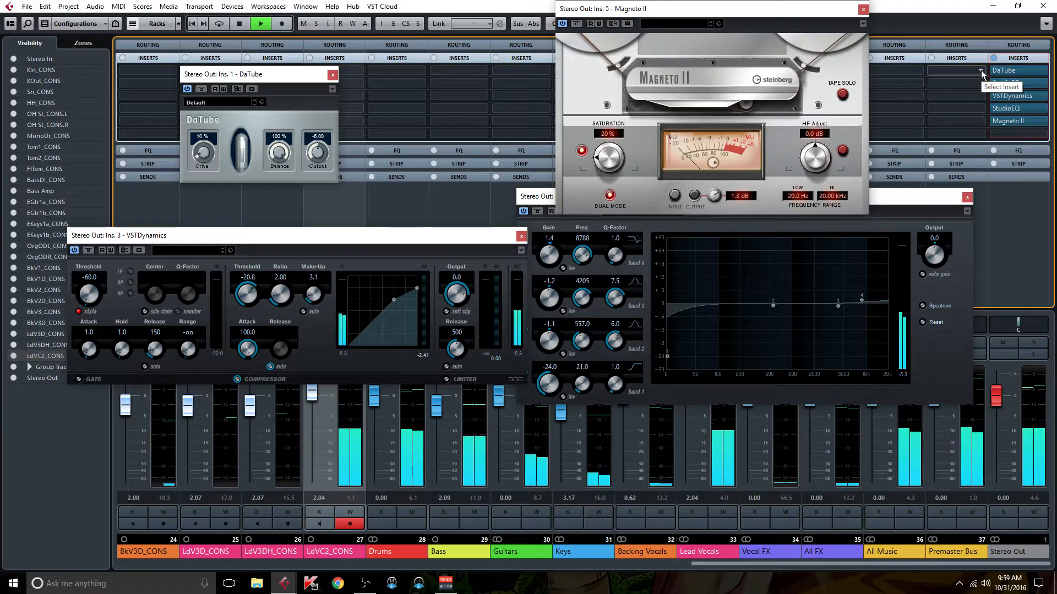
# Load the UAD EMT 140 reverb into the first insert of the Premaster Bus
pyautogui.click(980, 71)
pyautogui.click(909, 111)
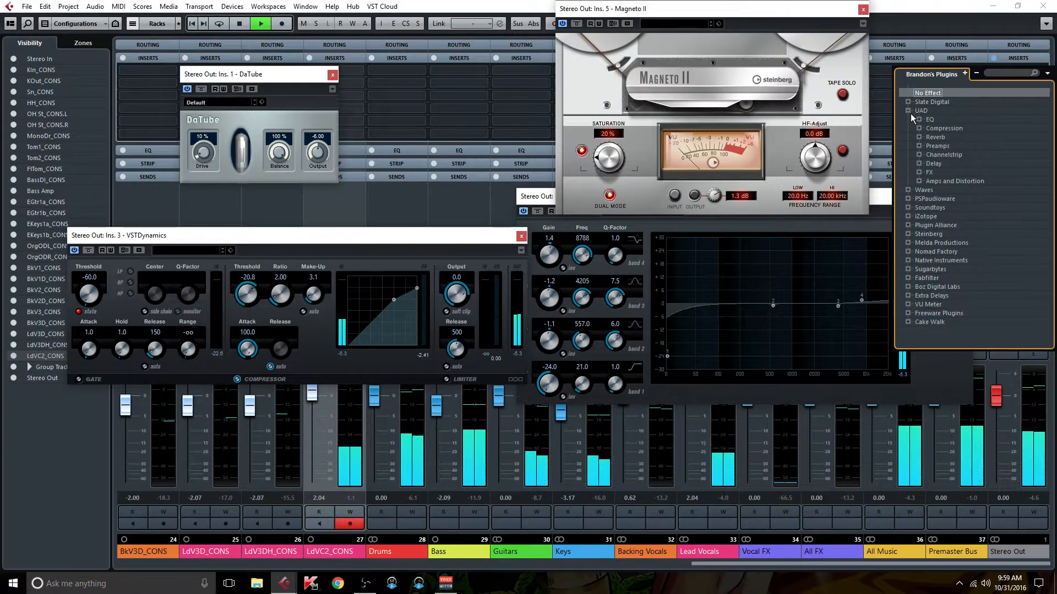
pyautogui.click(918, 136)
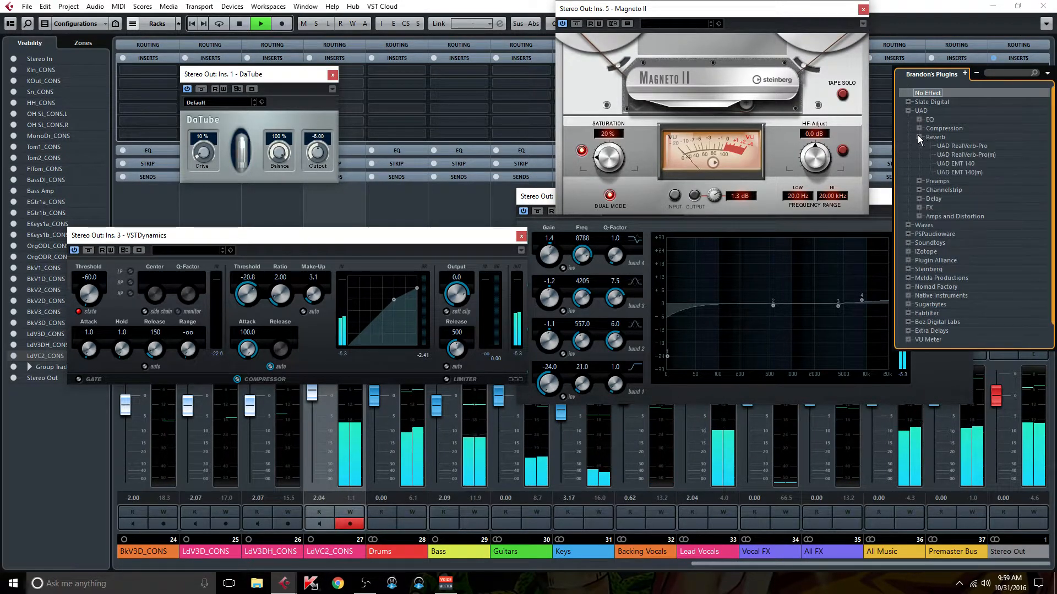
pyautogui.click(962, 163)
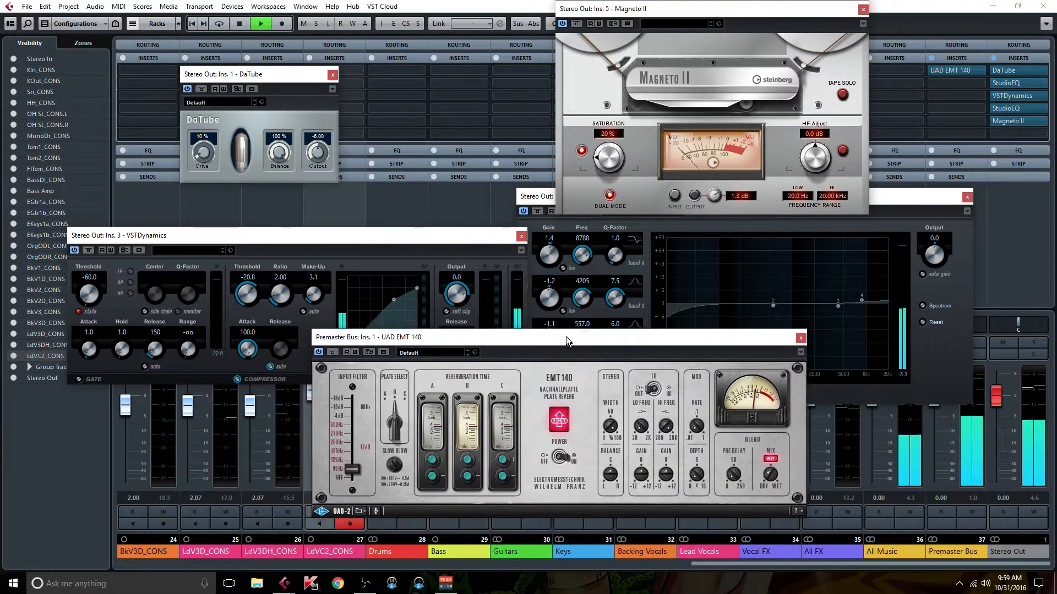
# Select plate A on the EMT 140, raise its input filter, compare the reverb bypassed and active, and close its window
pyautogui.click(471, 218)
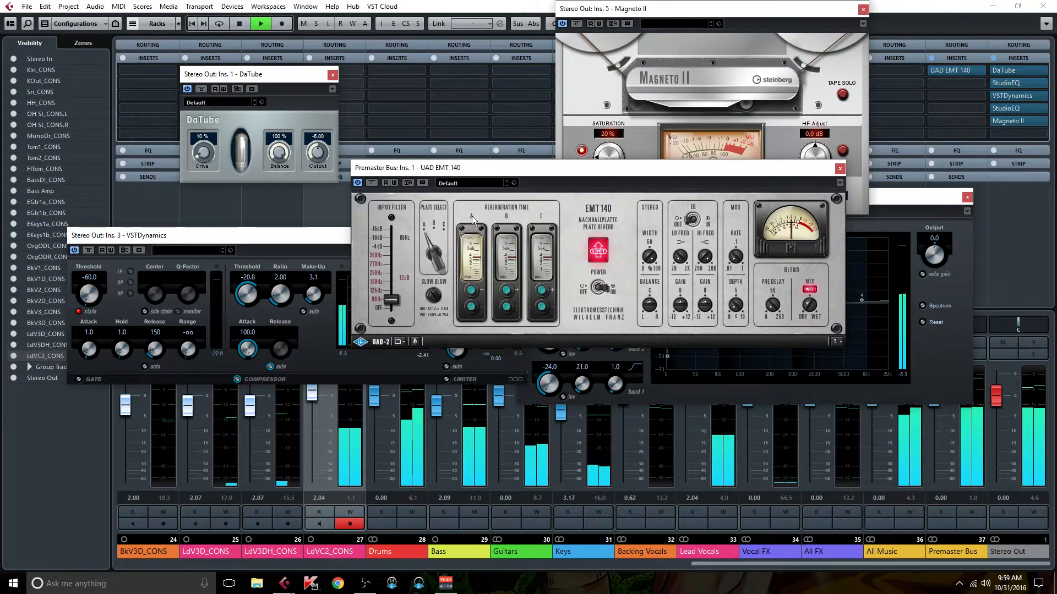
pyautogui.click(542, 218)
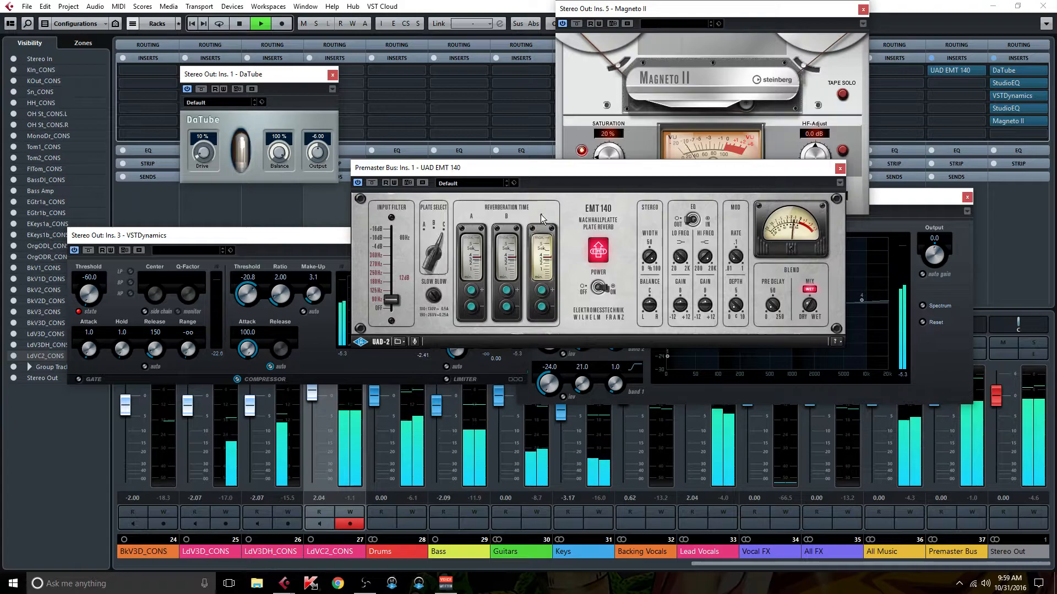
pyautogui.click(477, 260)
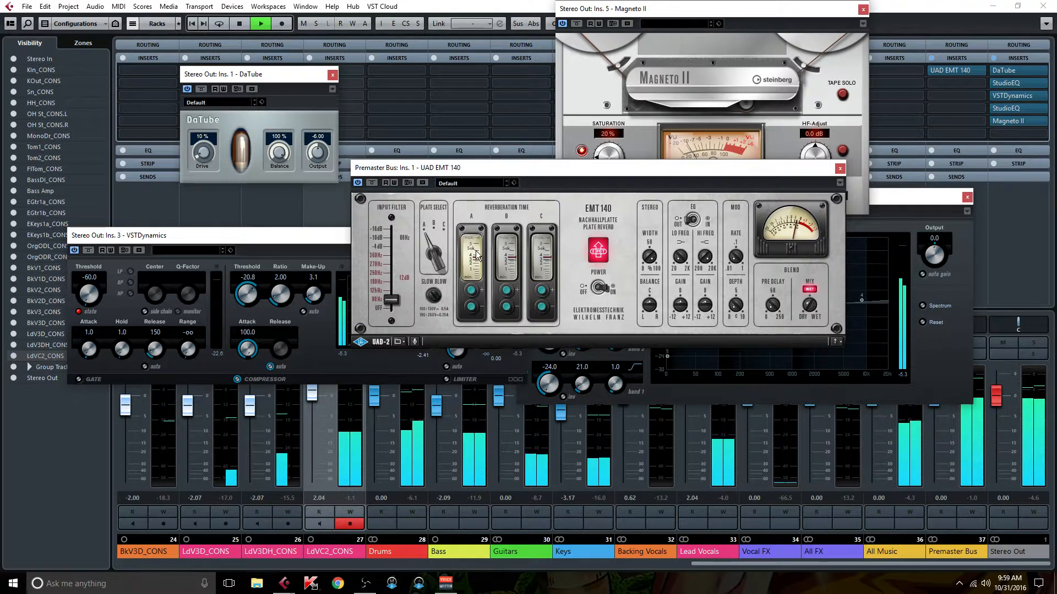
pyautogui.moveTo(392, 300); pyautogui.dragTo(397, 266)
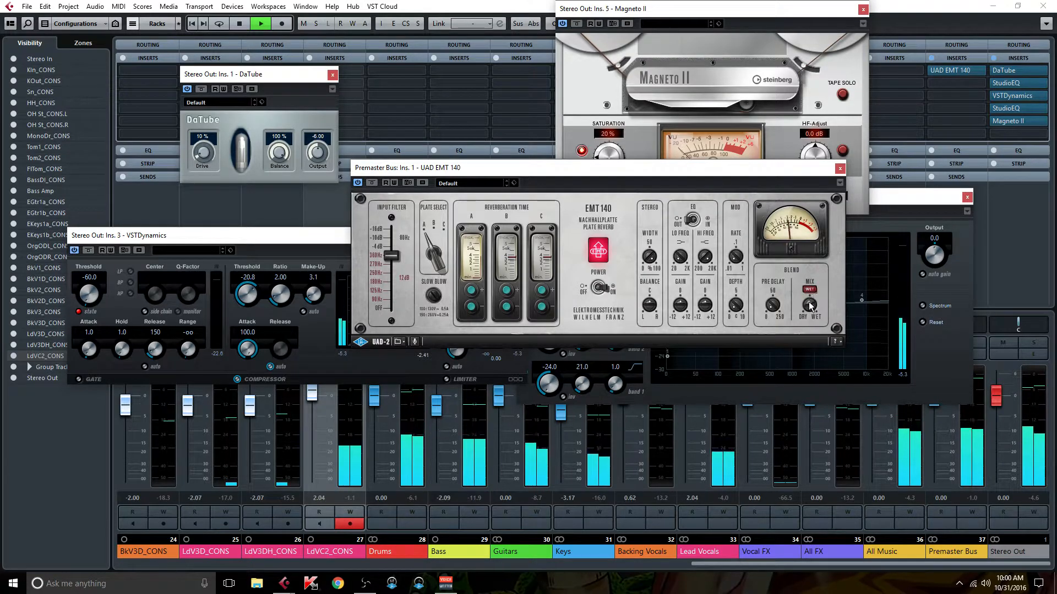
pyautogui.click(372, 184)
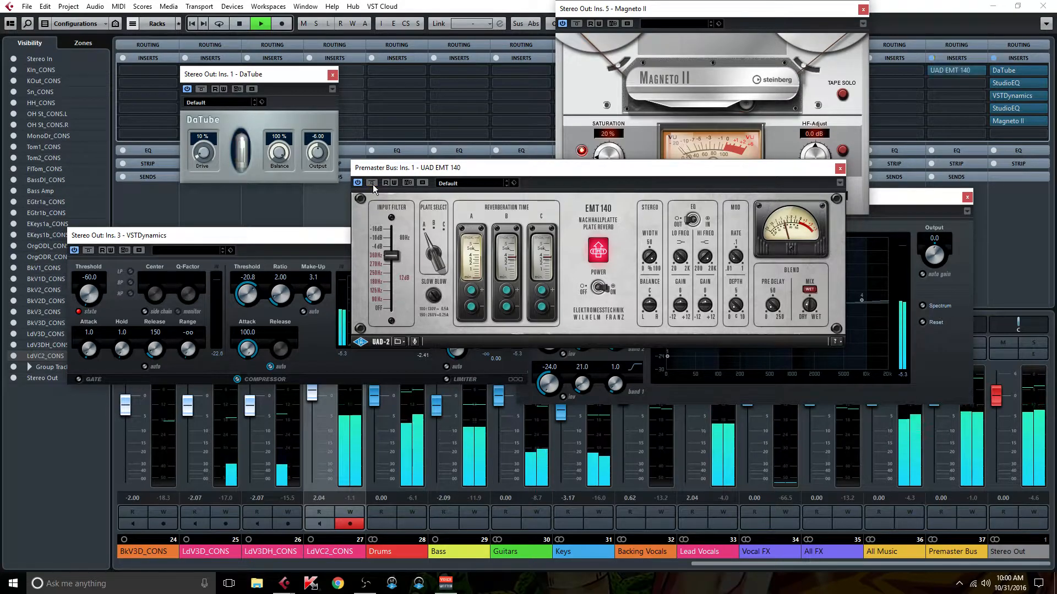
pyautogui.click(373, 184)
pyautogui.click(839, 168)
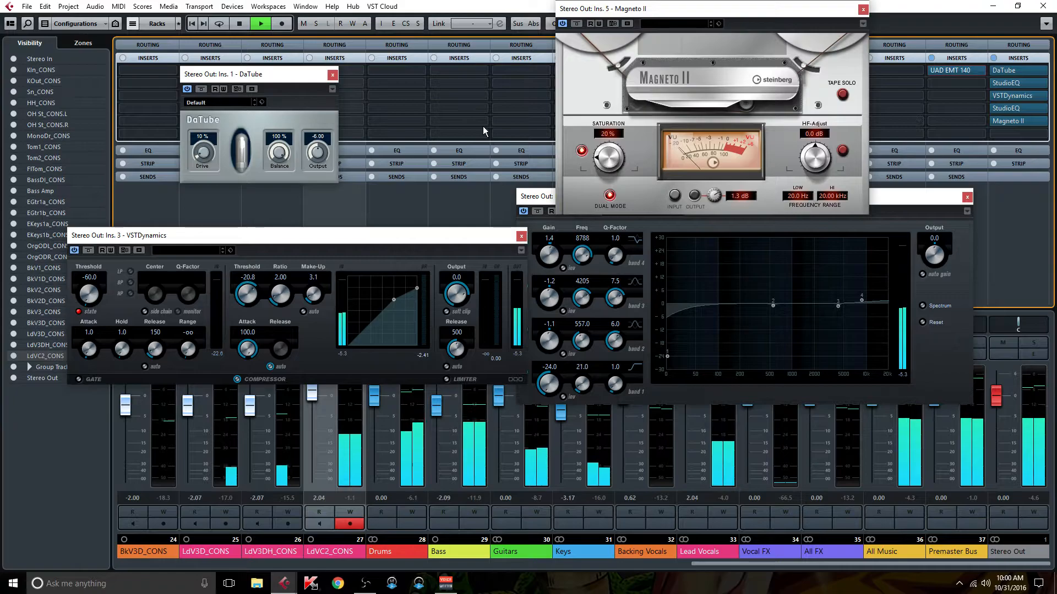
# Compare the mix with all channels' inserts bypassed and active, and lower DaTube's drive to 5 %
pyautogui.hotkey('alt', 'i')
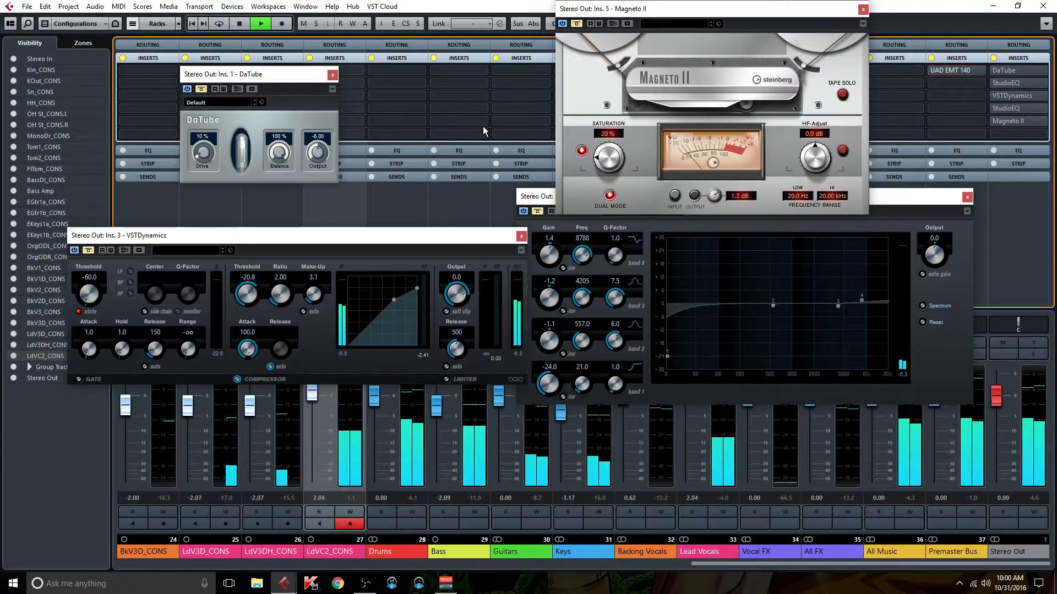
pyautogui.hotkey('alt', 'i')
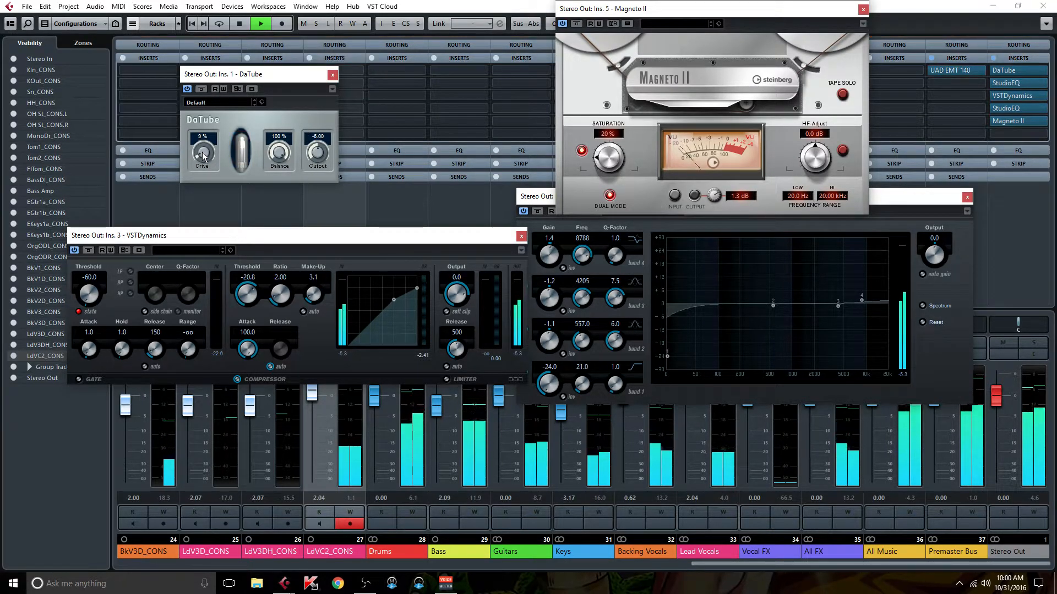
pyautogui.moveTo(203, 154); pyautogui.dragTo(203, 157)
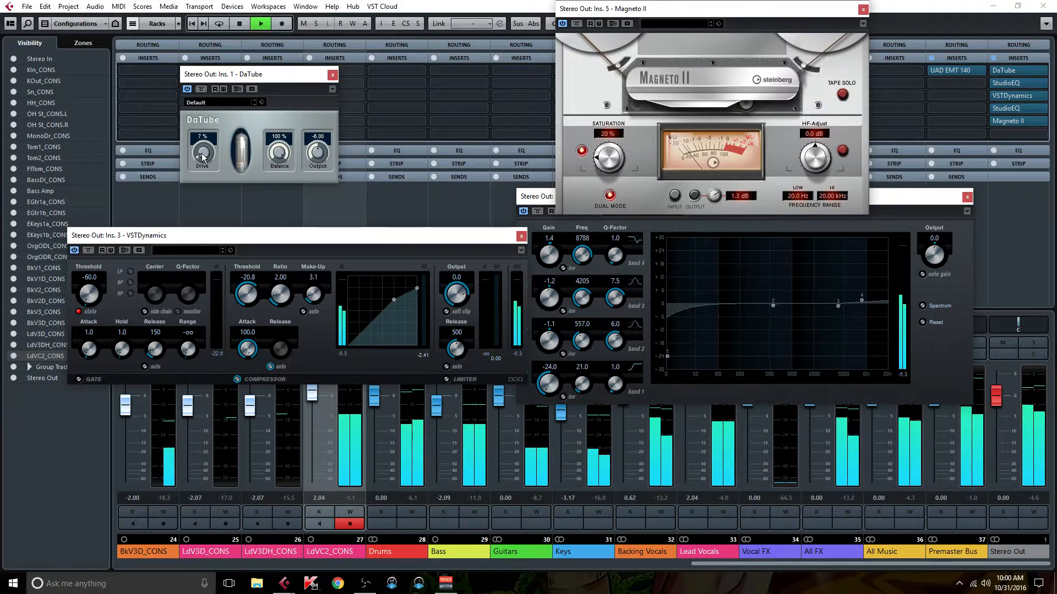
pyautogui.moveTo(203, 157); pyautogui.dragTo(204, 157)
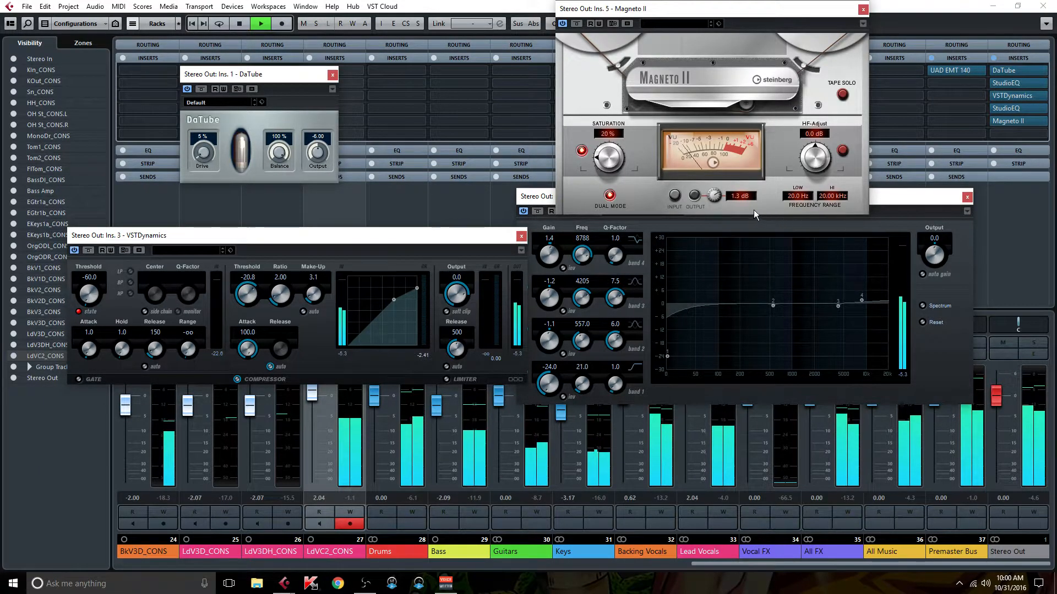
# Raise Magneto II's output in stages to 3.1 dB, comparing the mix with all inserts bypassed and active
pyautogui.moveTo(712, 197); pyautogui.dragTo(712, 194)
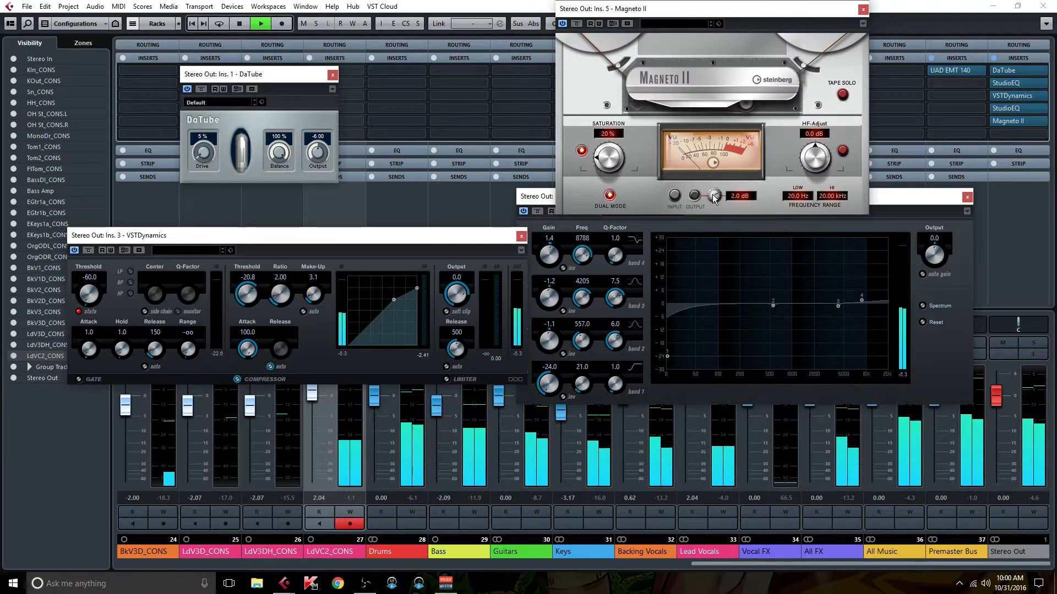
pyautogui.click(474, 208)
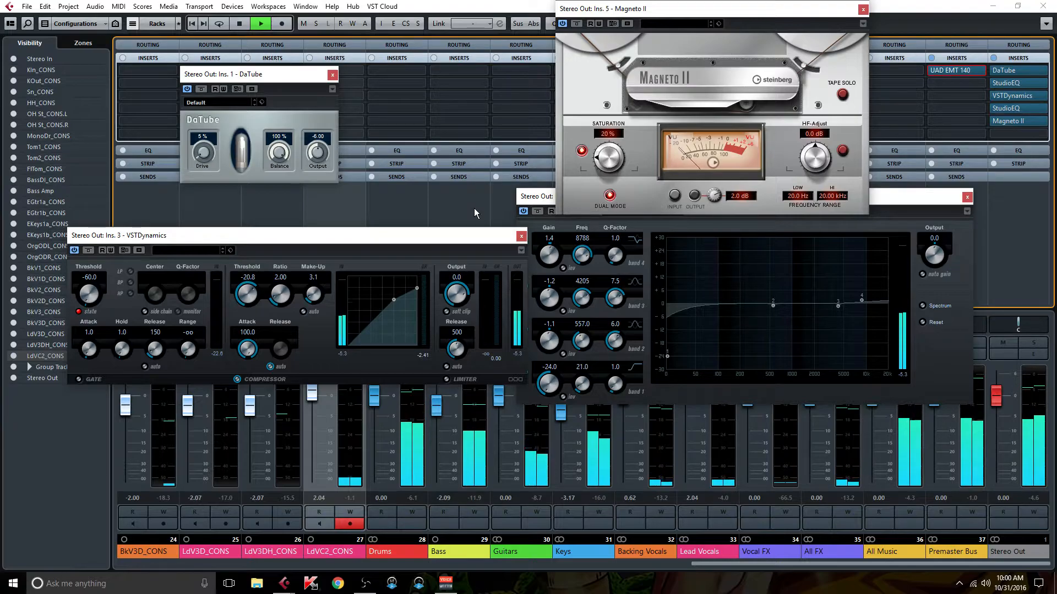
pyautogui.hotkey('shift', 'b')
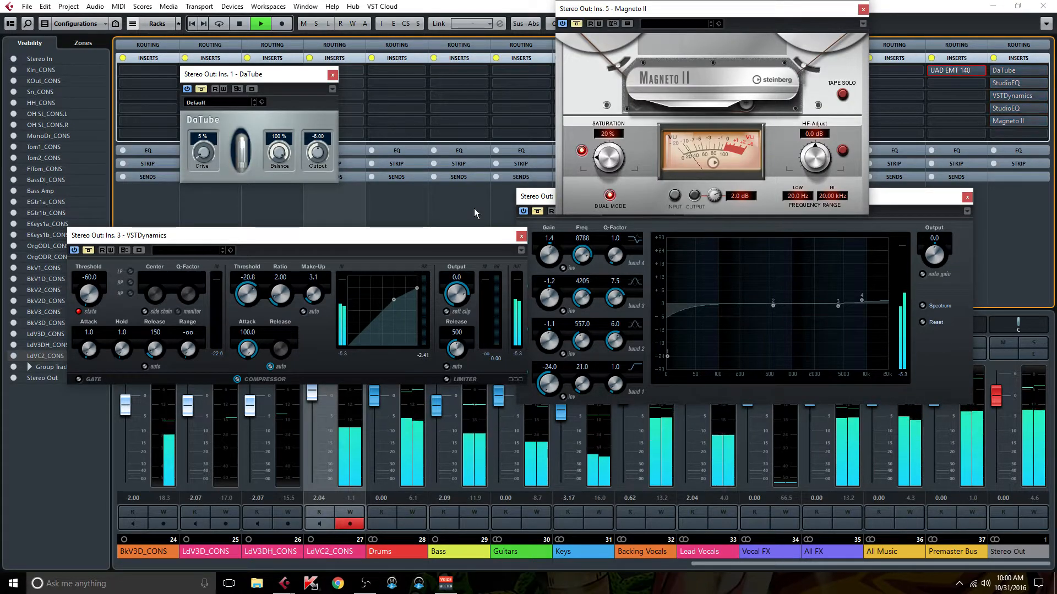
pyautogui.hotkey('shift', 'b')
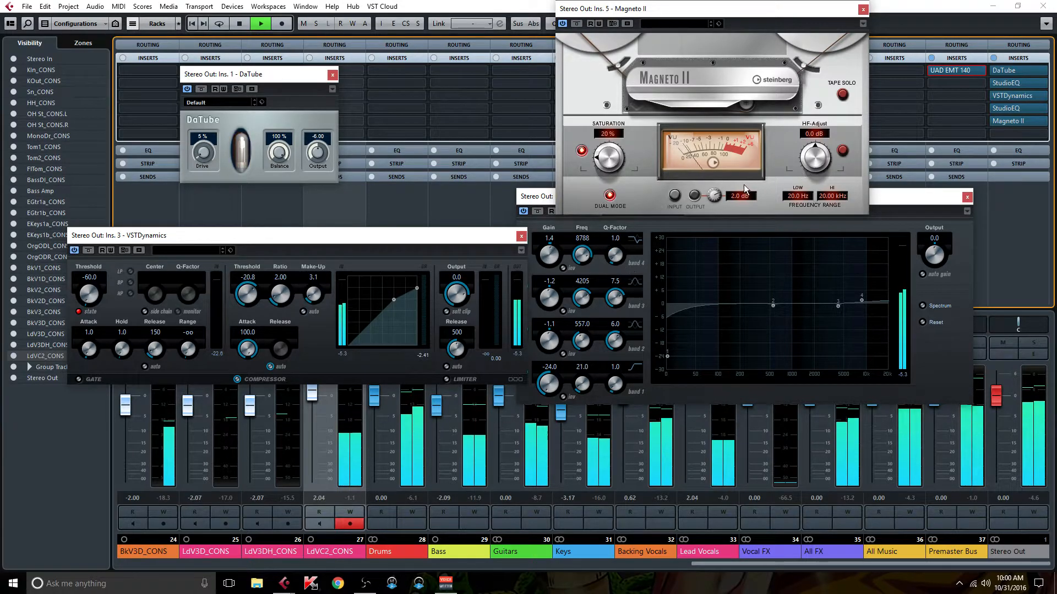
pyautogui.moveTo(714, 194); pyautogui.dragTo(714, 189)
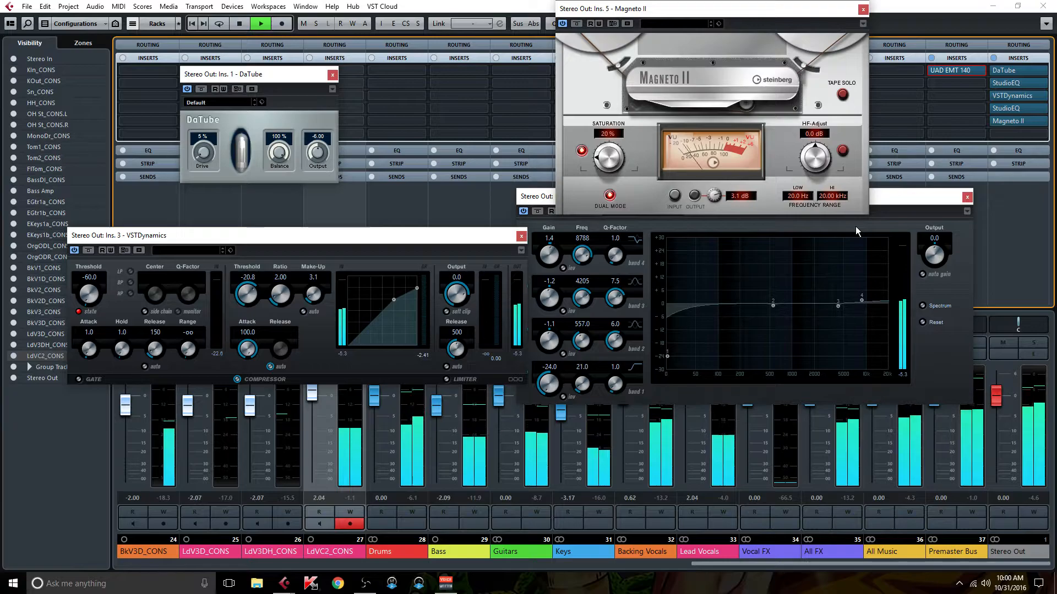
pyautogui.press('b')
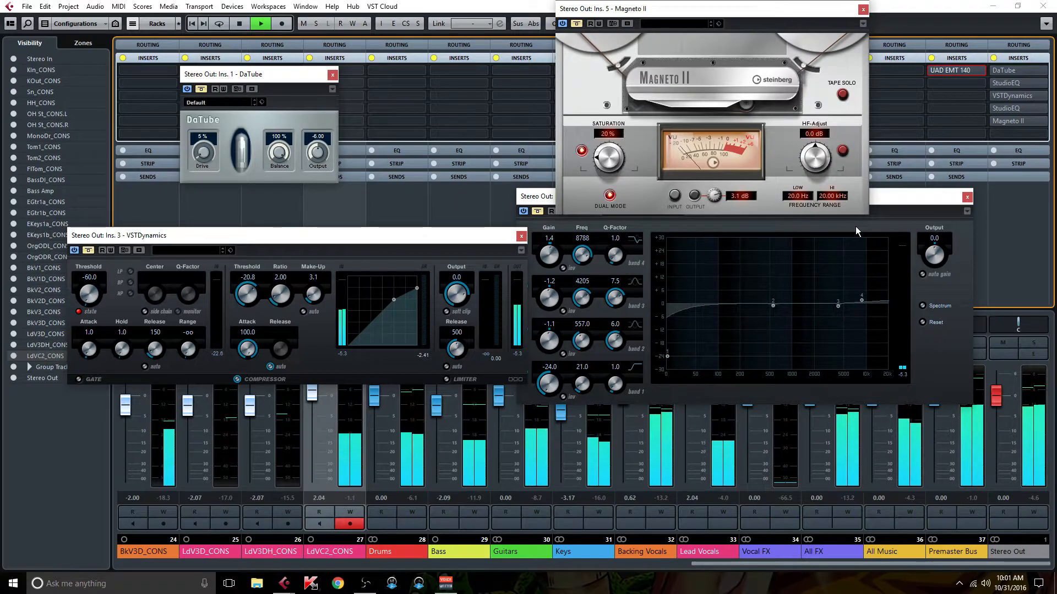
pyautogui.press('b')
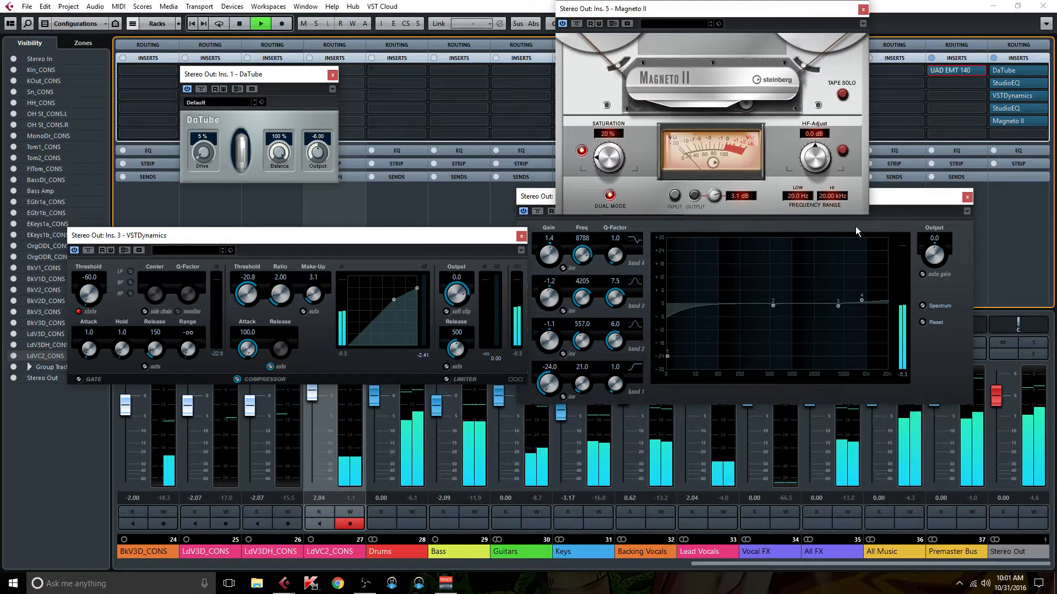
pyautogui.press('b')
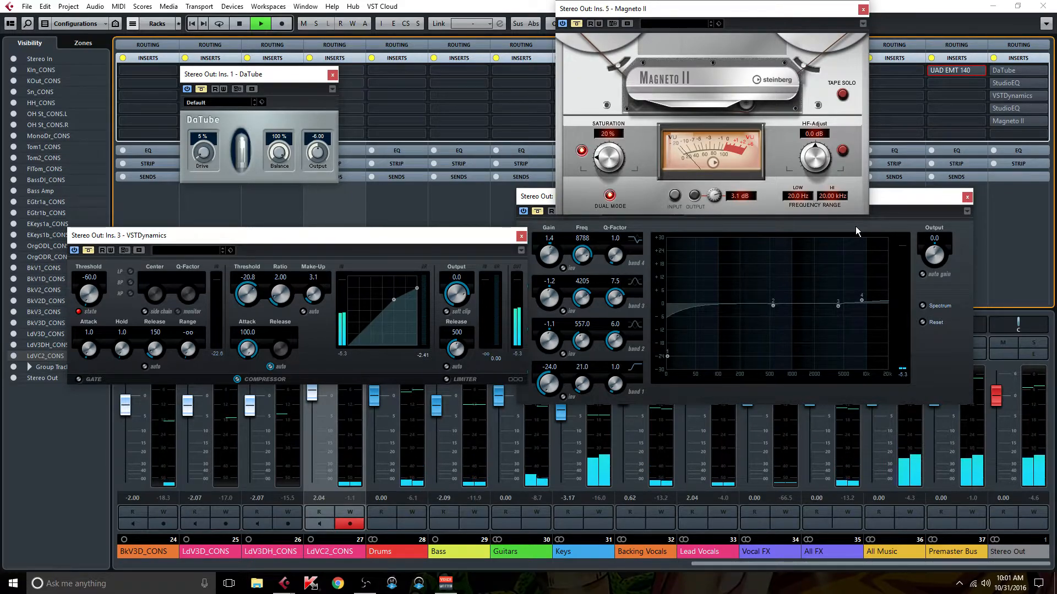
pyautogui.press('i')
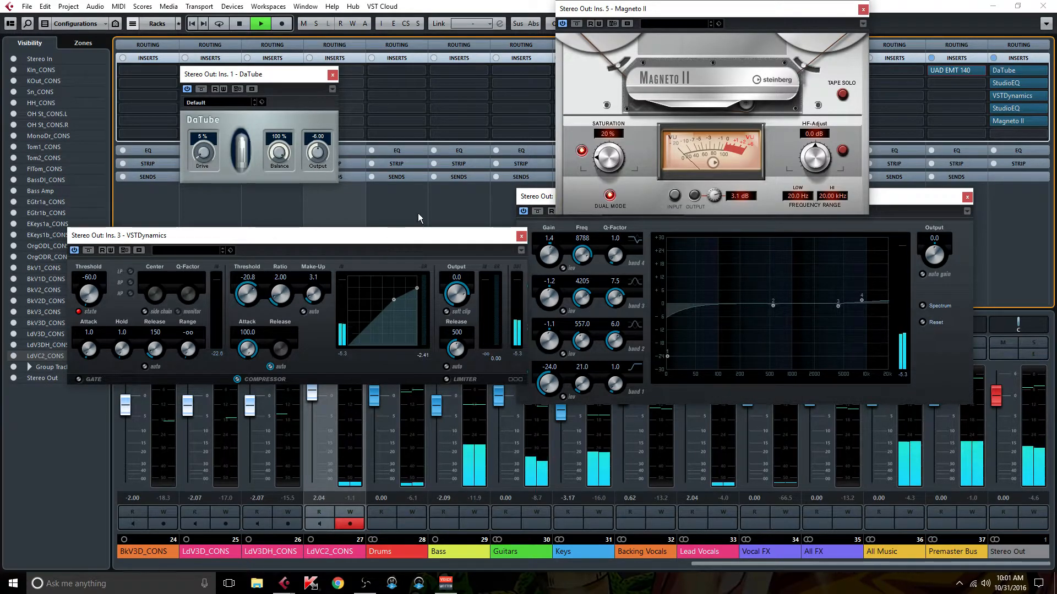
# Move the second insert's StudioEQ window clear of Magneto II and turn off Magneto II's dual mode
pyautogui.moveTo(905, 202); pyautogui.dragTo(934, 232)
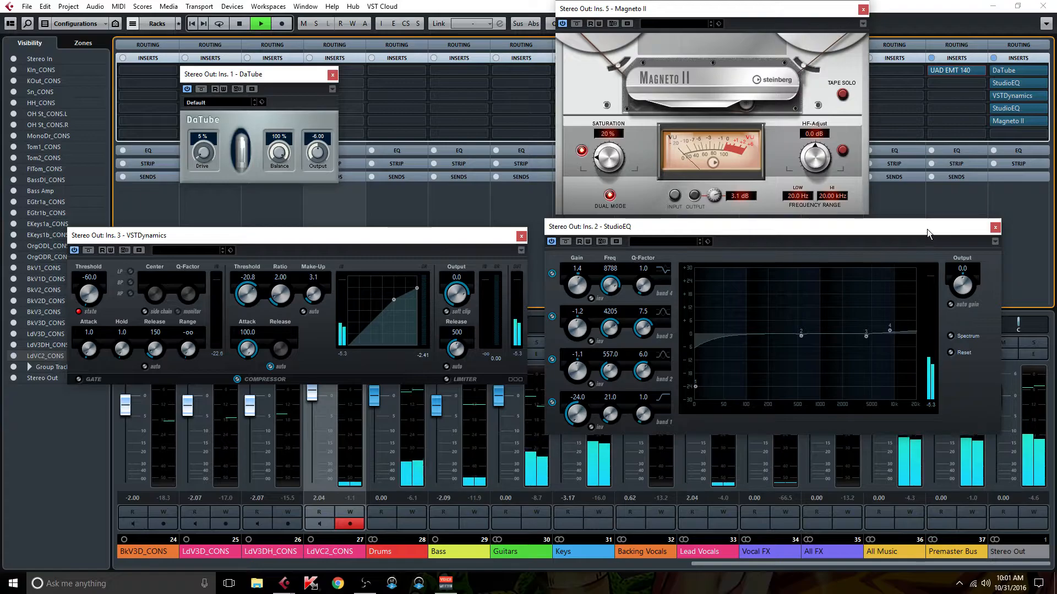
pyautogui.click(610, 196)
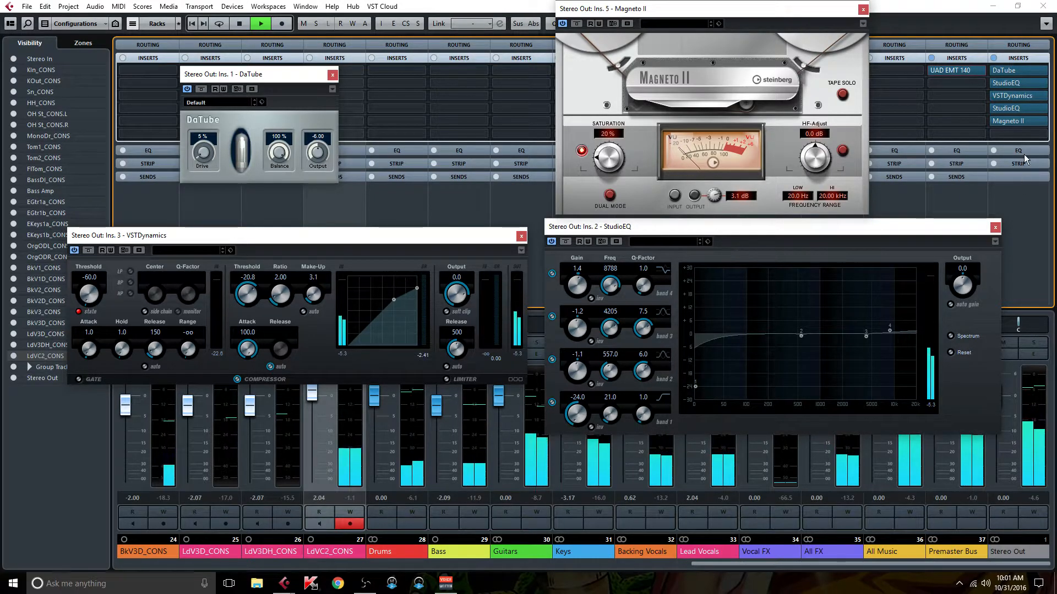
# Browse the Steinberg Tools, Filter, Dynamics and FX categories for a sixth insert on the Stereo Out, and close the list without choosing one
pyautogui.click(1044, 133)
pyautogui.click(907, 227)
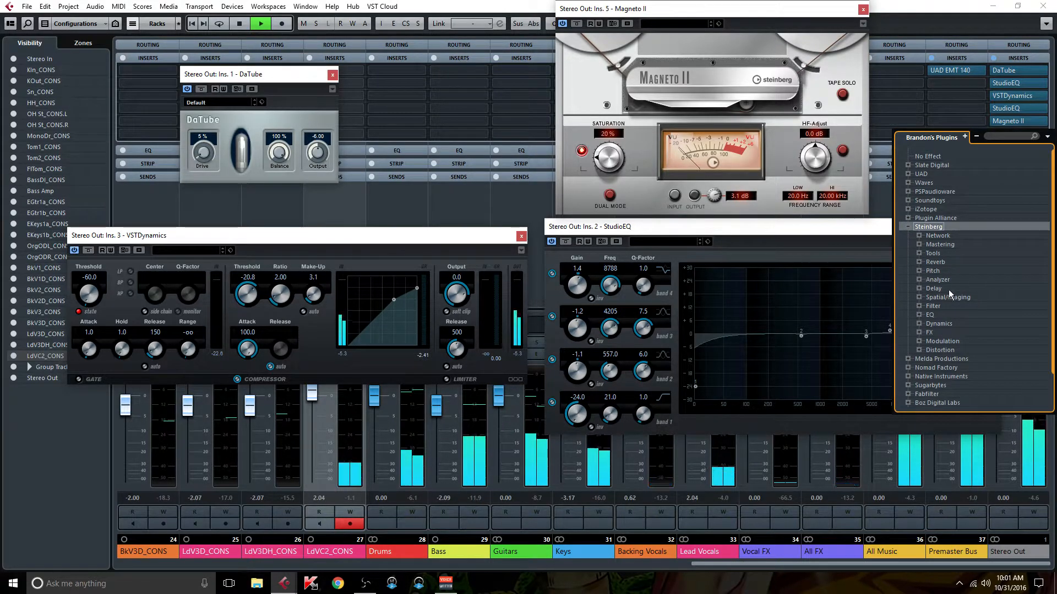
pyautogui.click(919, 332)
pyautogui.scroll(-2, 917, 332)
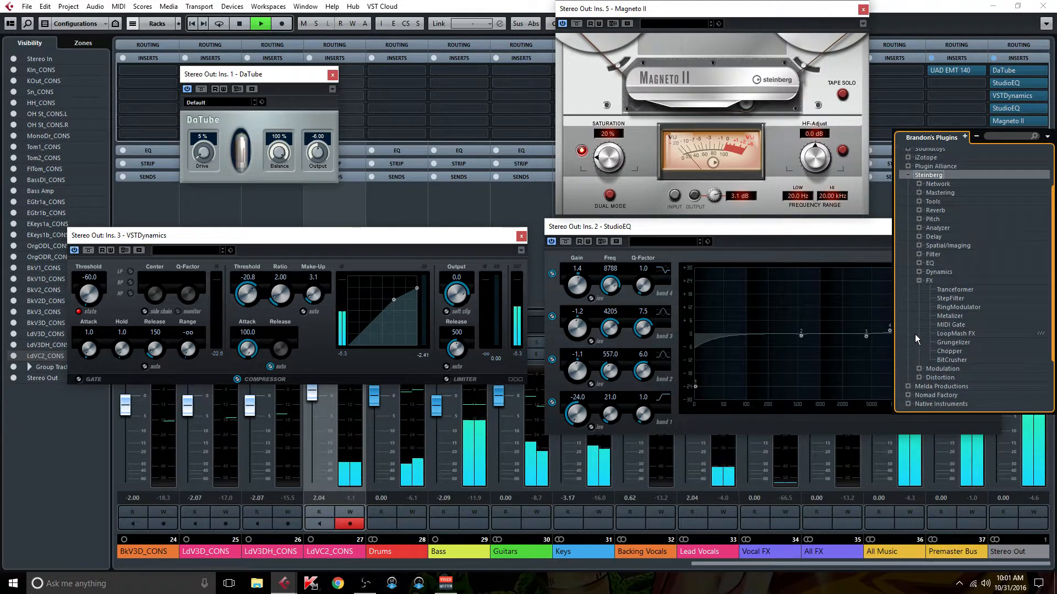
pyautogui.click(920, 280)
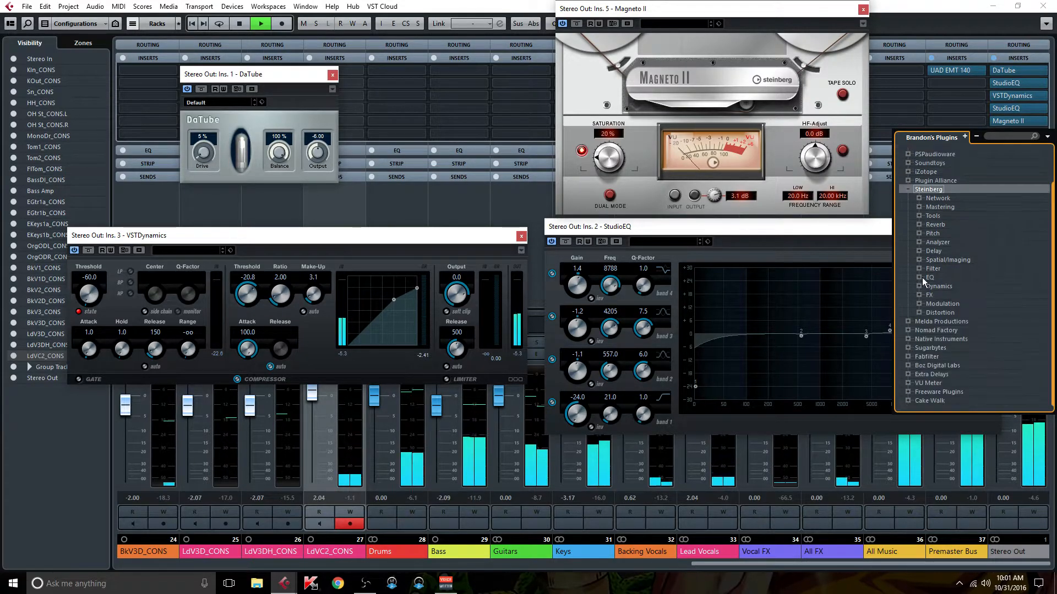
pyautogui.click(919, 215)
pyautogui.click(920, 215)
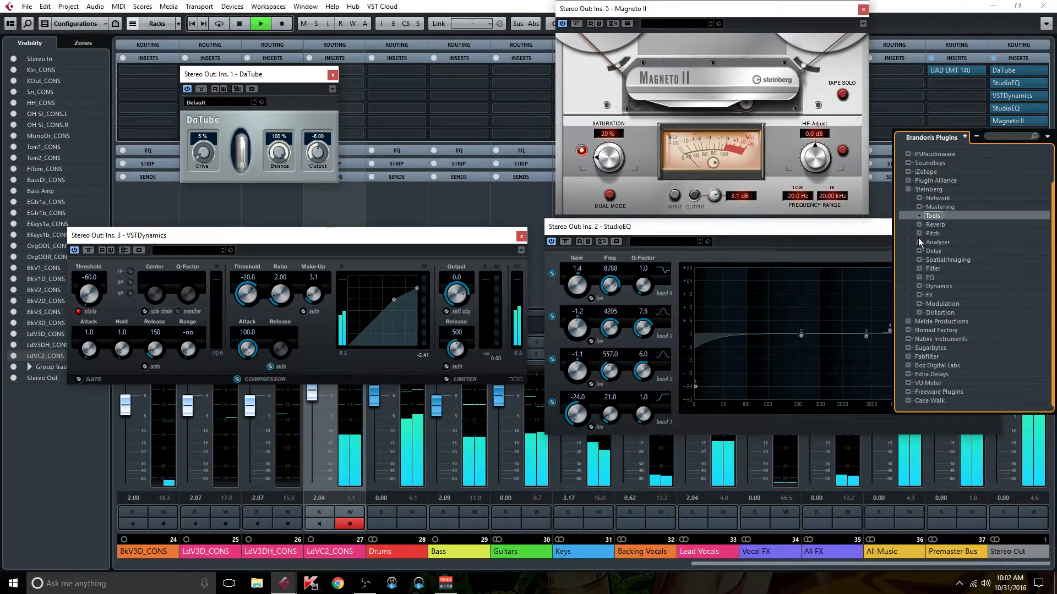
pyautogui.click(919, 215)
pyautogui.click(919, 216)
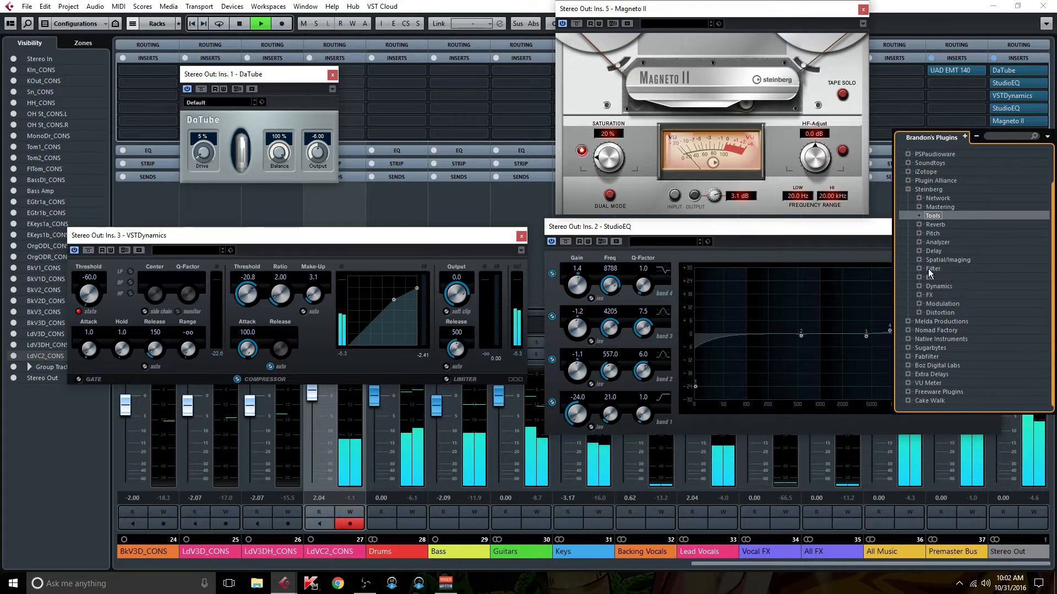
pyautogui.click(919, 268)
pyautogui.click(920, 268)
pyautogui.click(919, 286)
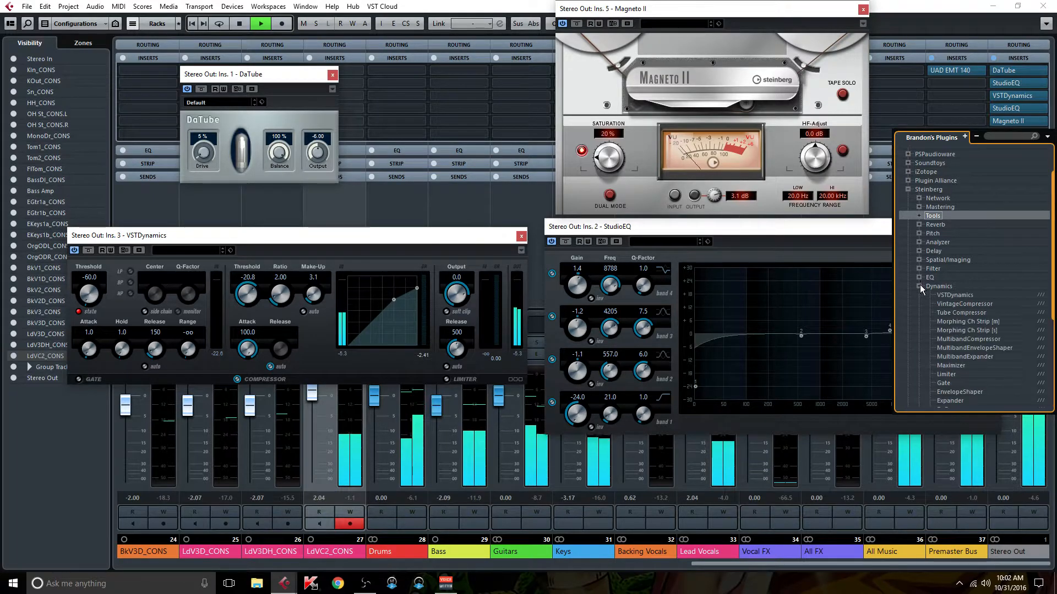
pyautogui.scroll(-2, 917, 286)
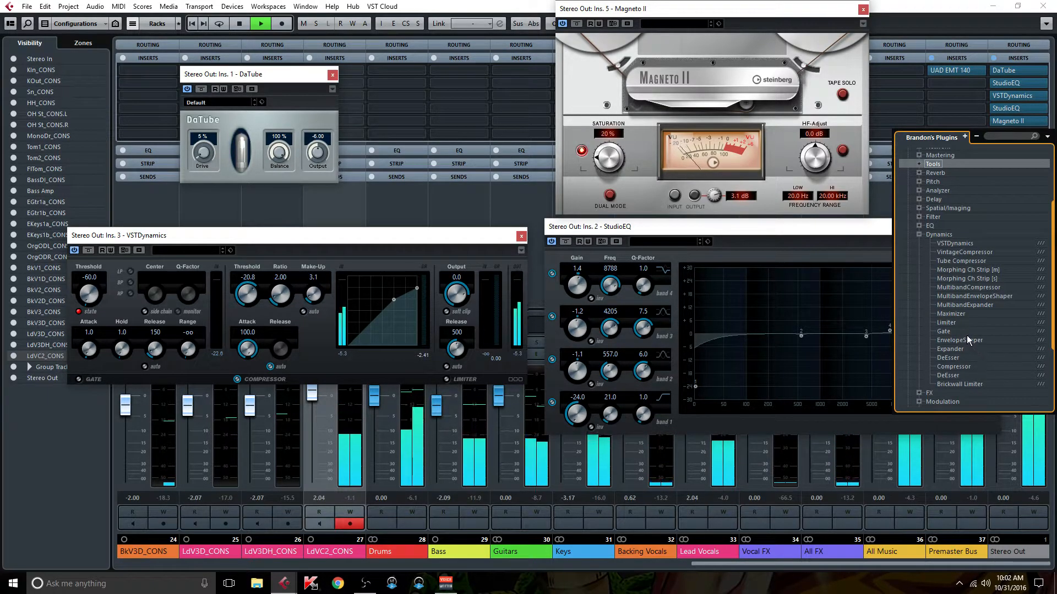
pyautogui.click(835, 230)
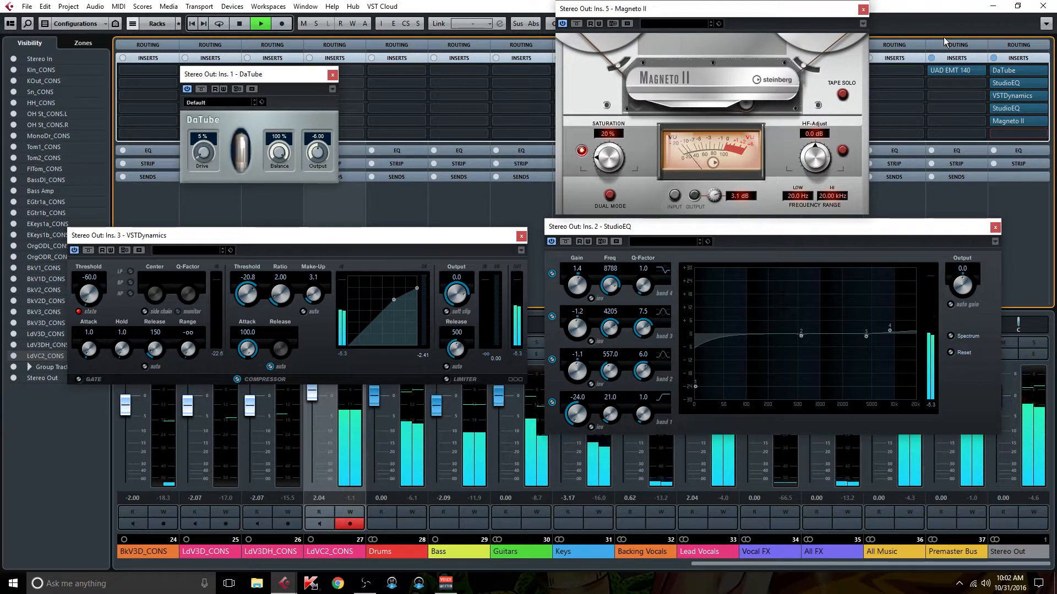
# Compare the mix with all channels' inserts bypassed and active, and raise the Bass group's fader to -0.73
pyautogui.press('b')
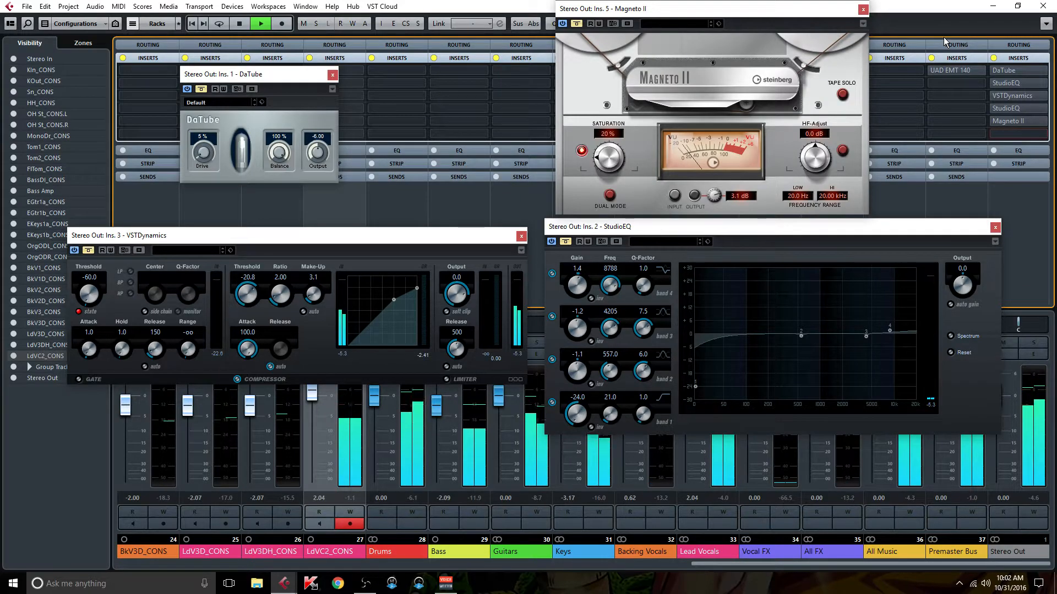
pyautogui.press('b')
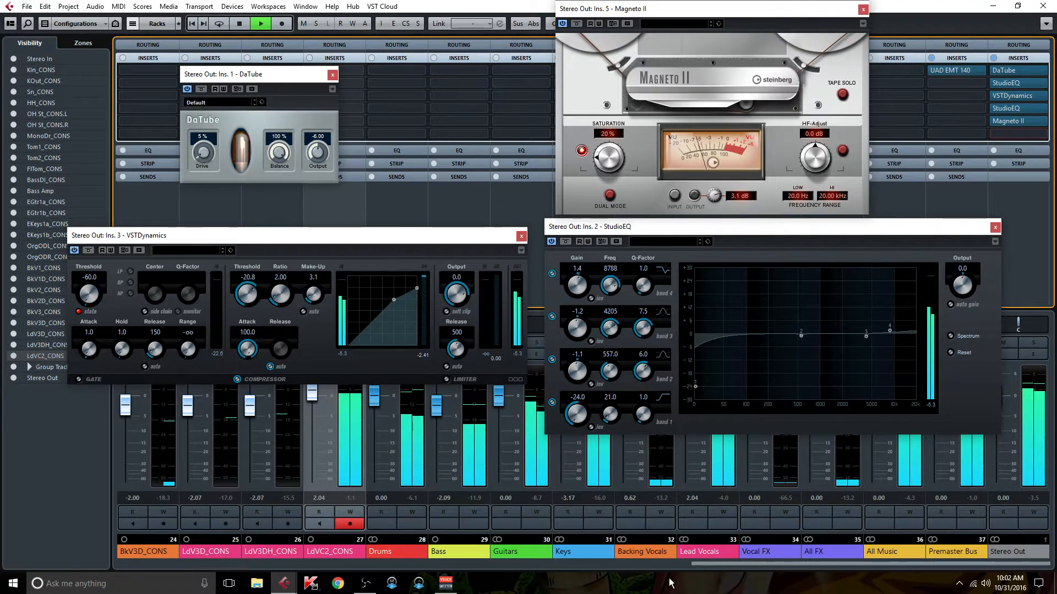
pyautogui.click(720, 563)
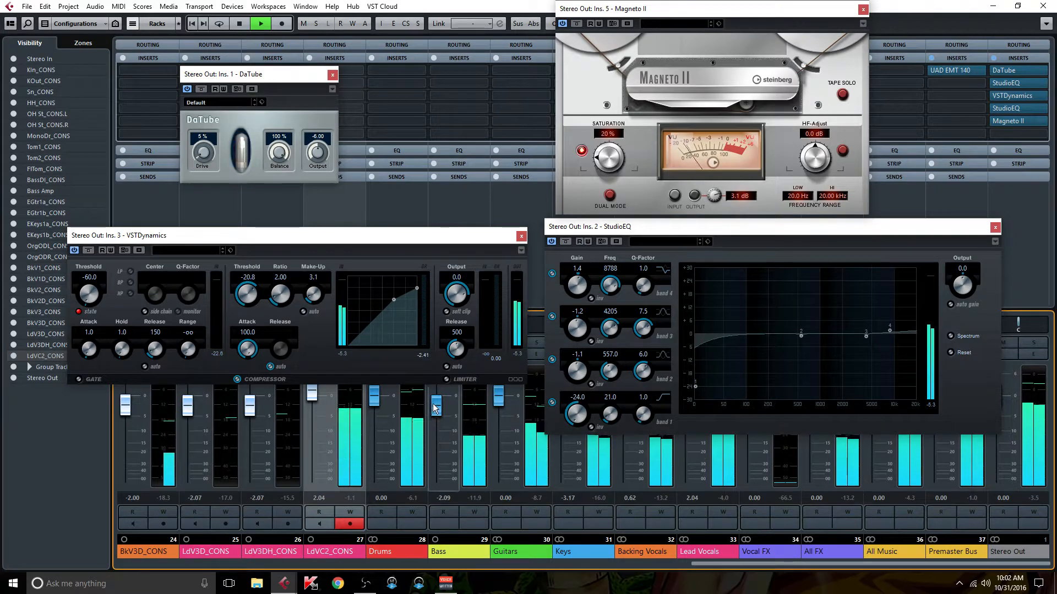
pyautogui.moveTo(439, 406); pyautogui.dragTo(440, 400)
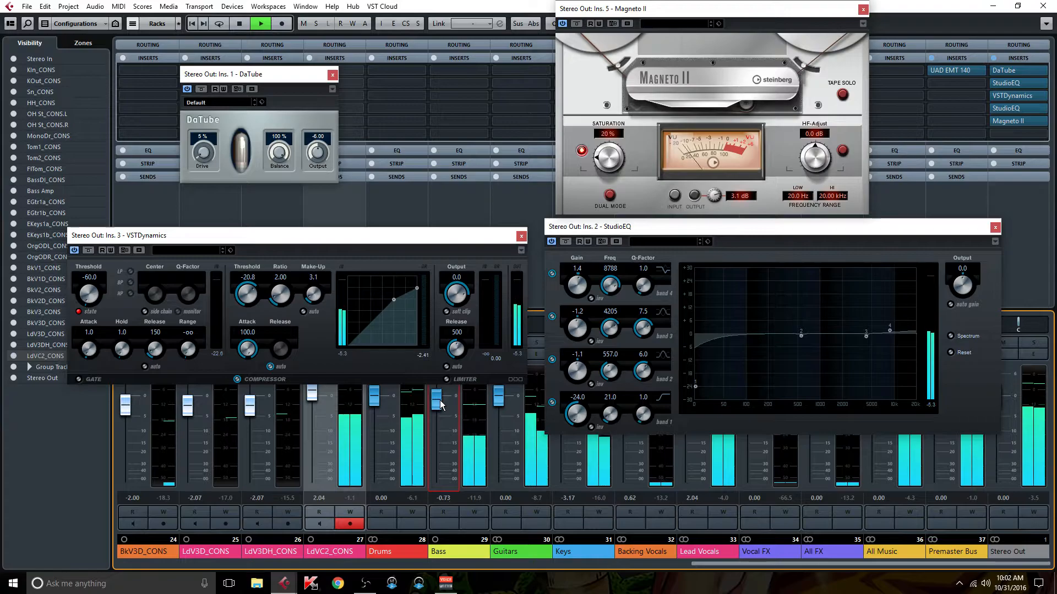
# Raise the BassDI_CONS fader to -1.31 and Bass Amp to -0.96, comparing the mix with all inserts bypassed and active
pyautogui.moveTo(718, 564); pyautogui.dragTo(347, 550)
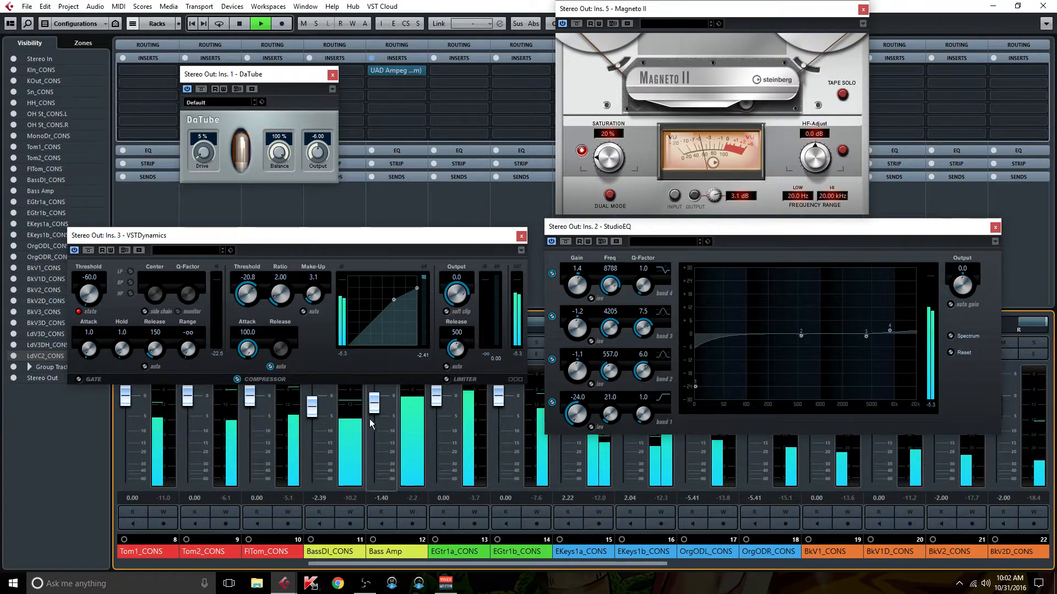
pyautogui.moveTo(312, 409); pyautogui.dragTo(371, 403)
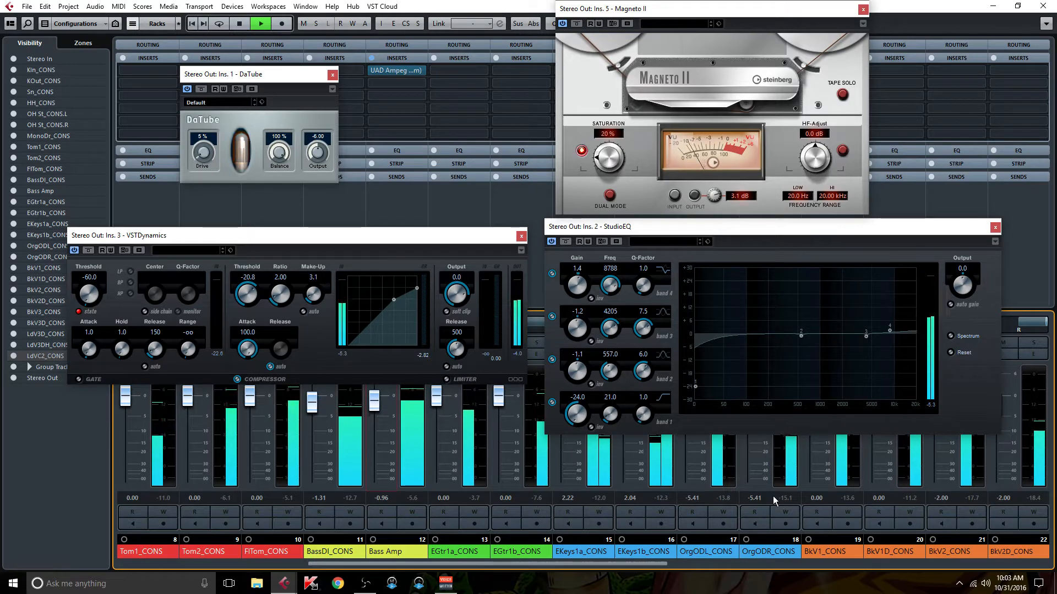
pyautogui.press('b')
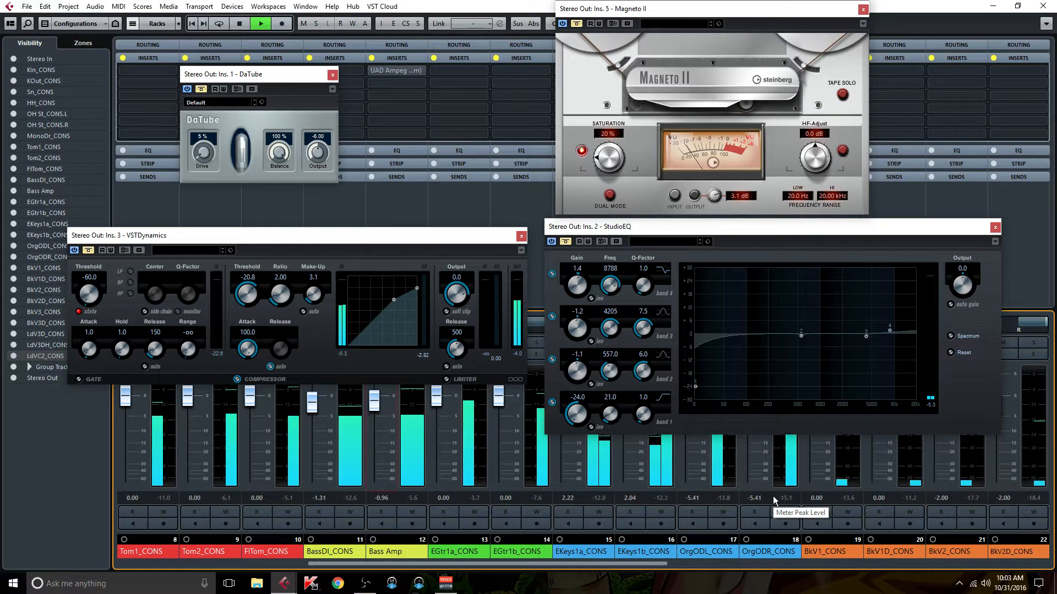
pyautogui.press('b')
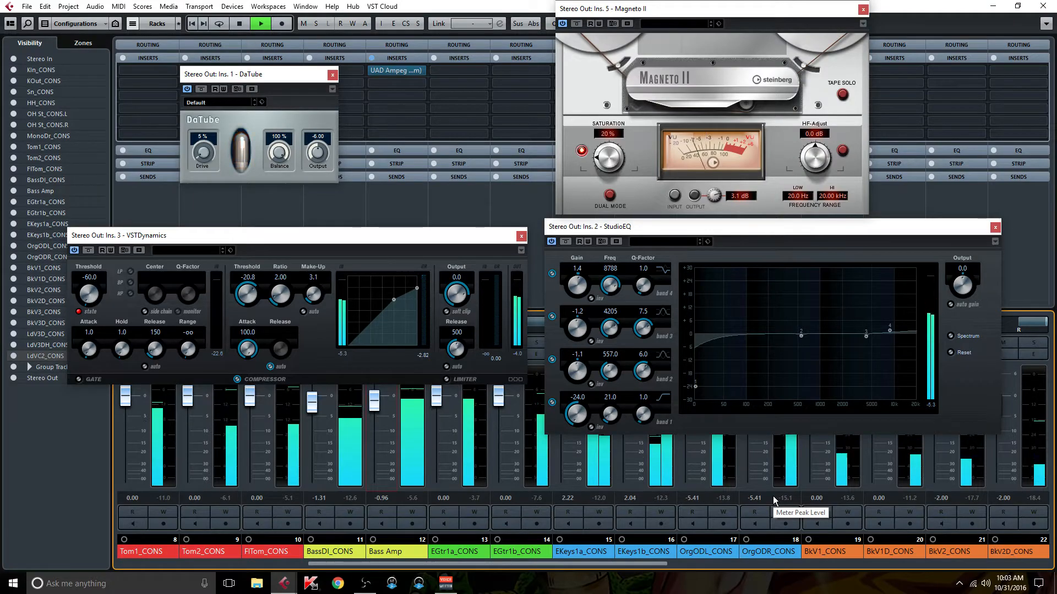
pyautogui.moveTo(587, 563); pyautogui.dragTo(970, 567)
pyautogui.hotkey('alt', 'i')
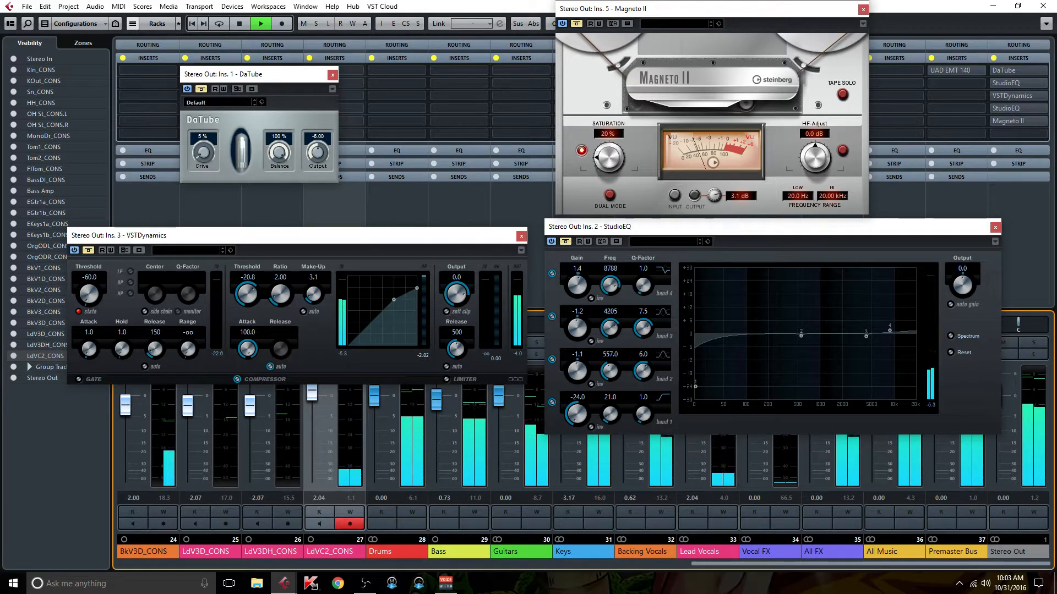
pyautogui.hotkey('alt', 'i')
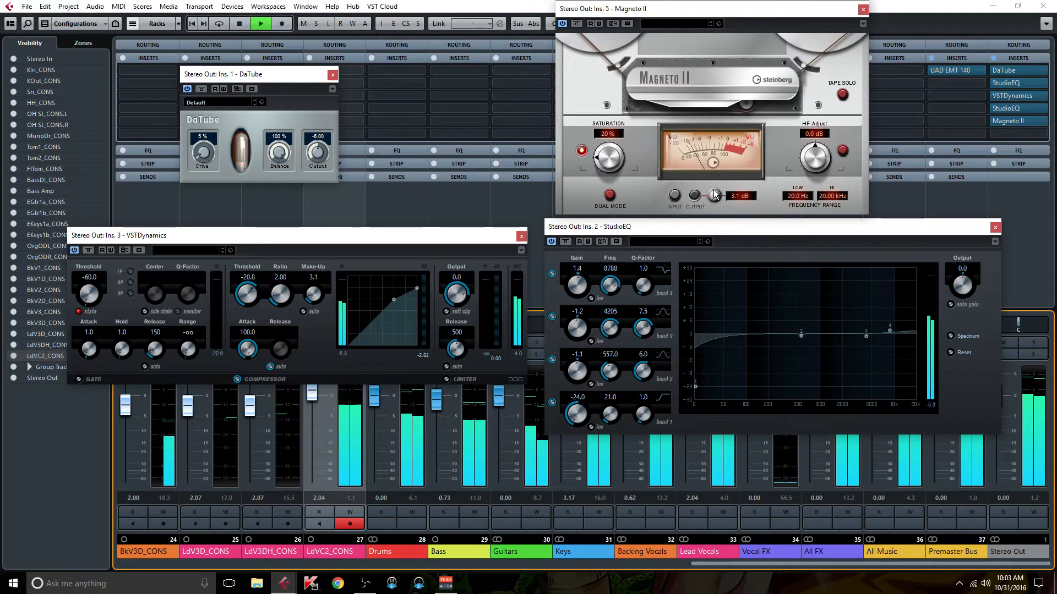
# Lower Magneto II's output to 2.0 dB and compare the mix with all inserts bypassed and active
pyautogui.moveTo(714, 194); pyautogui.dragTo(714, 196)
pyautogui.hotkey('ctrl', 'b')
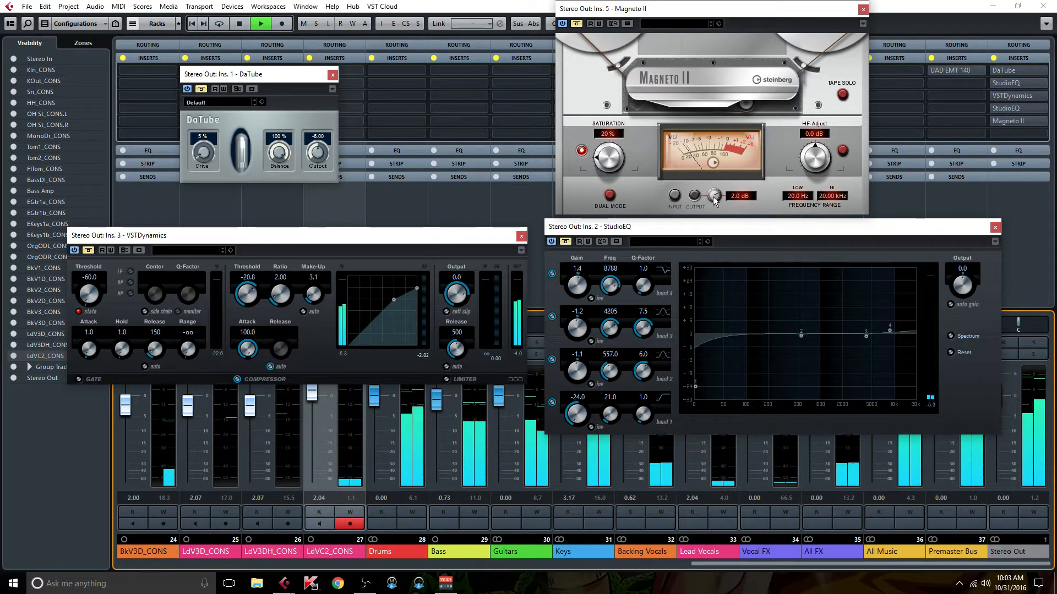
pyautogui.hotkey('ctrl', 'b')
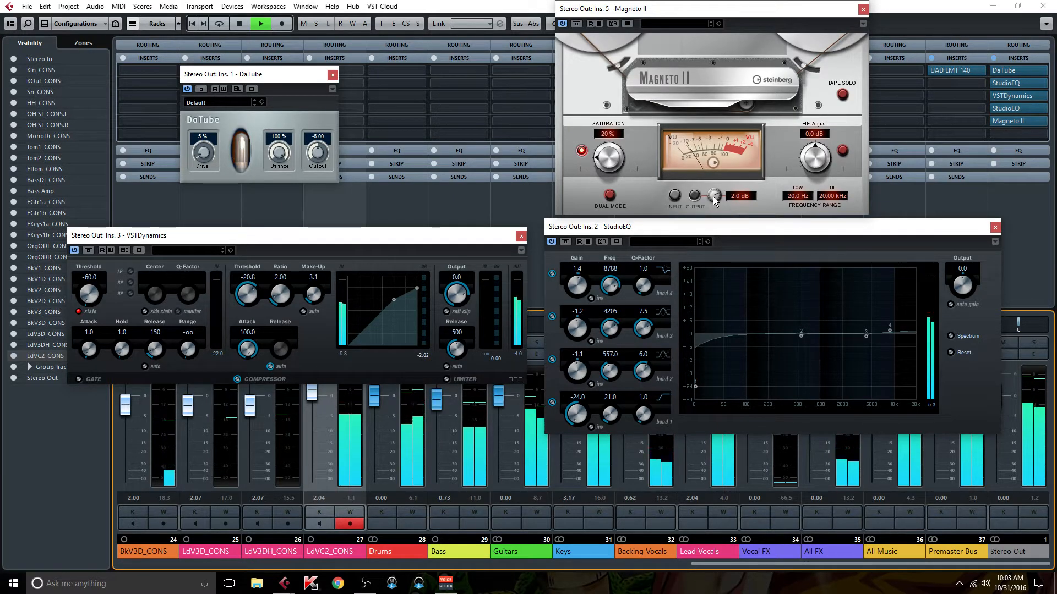
pyautogui.hotkey('ctrl', 'b')
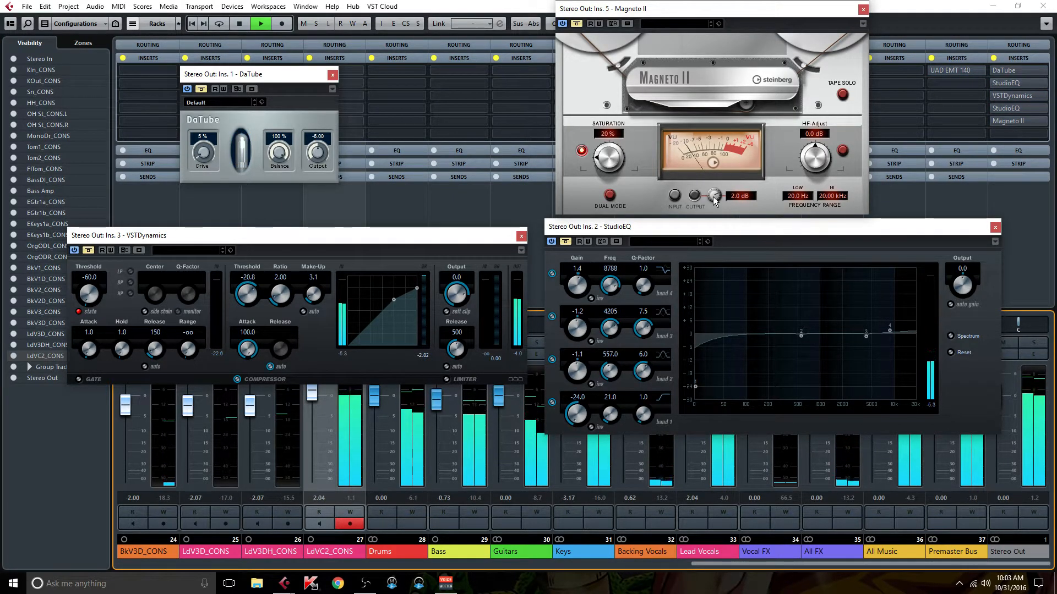
pyautogui.hotkey('ctrl', 'b')
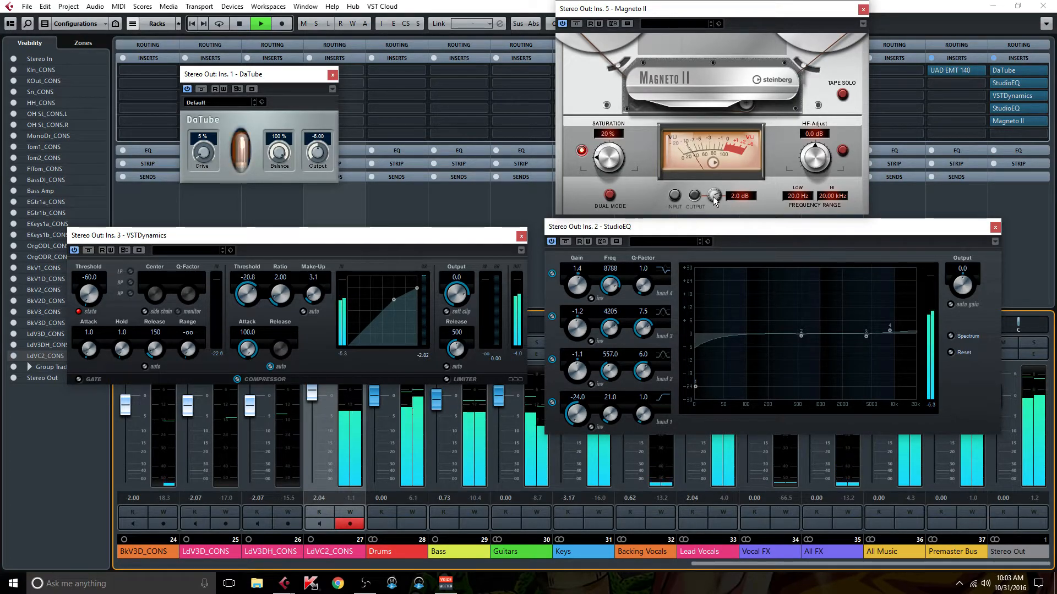
# Reset the mixer's peak meters, compare the mix repeatedly with all inserts bypassed and active, and stop playback
pyautogui.press('b')
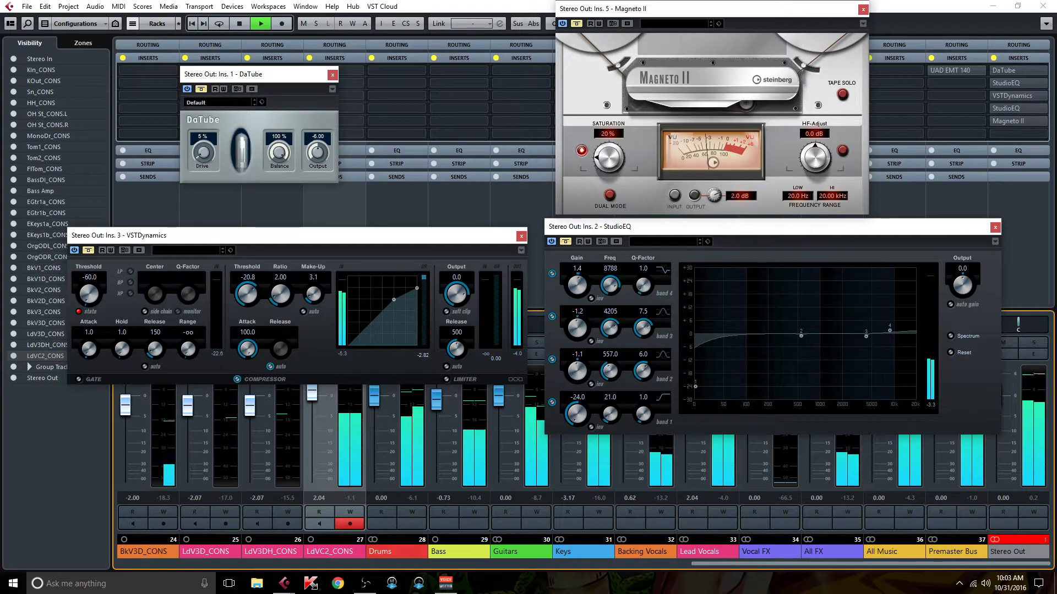
pyautogui.click(1034, 382)
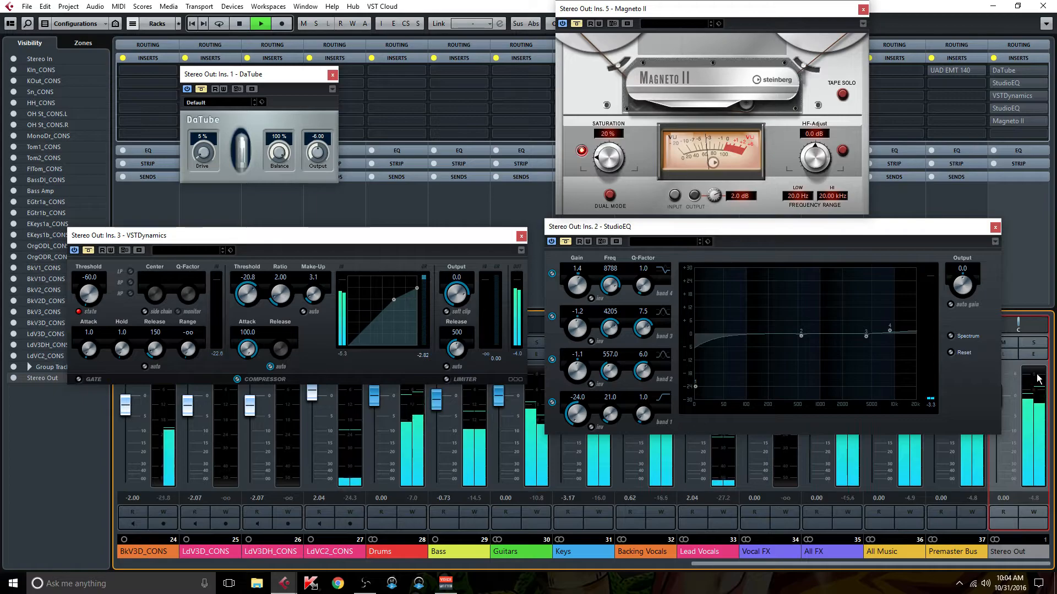
pyautogui.press('b')
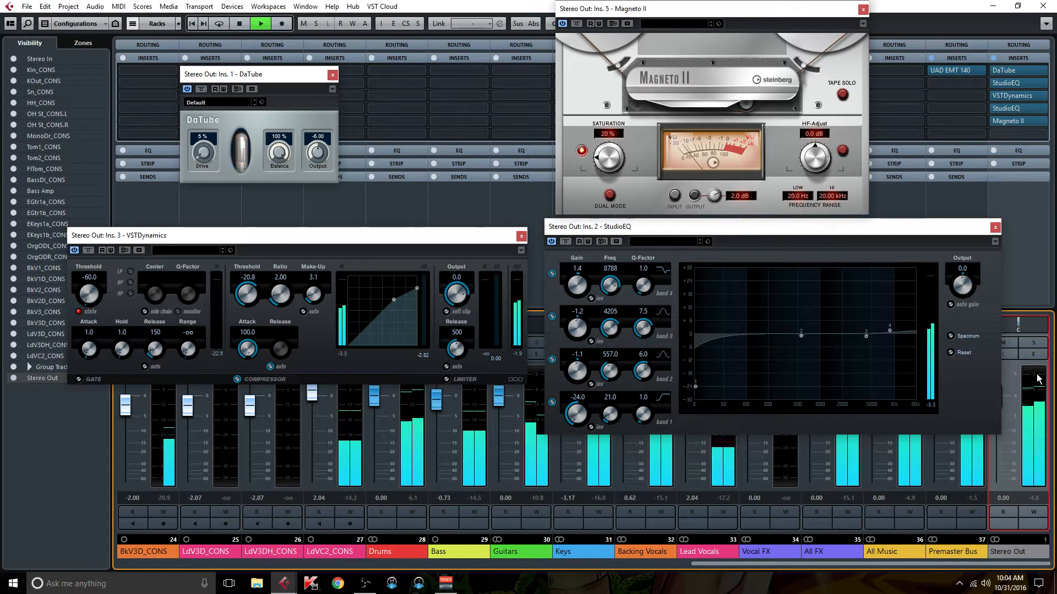
pyautogui.press('b')
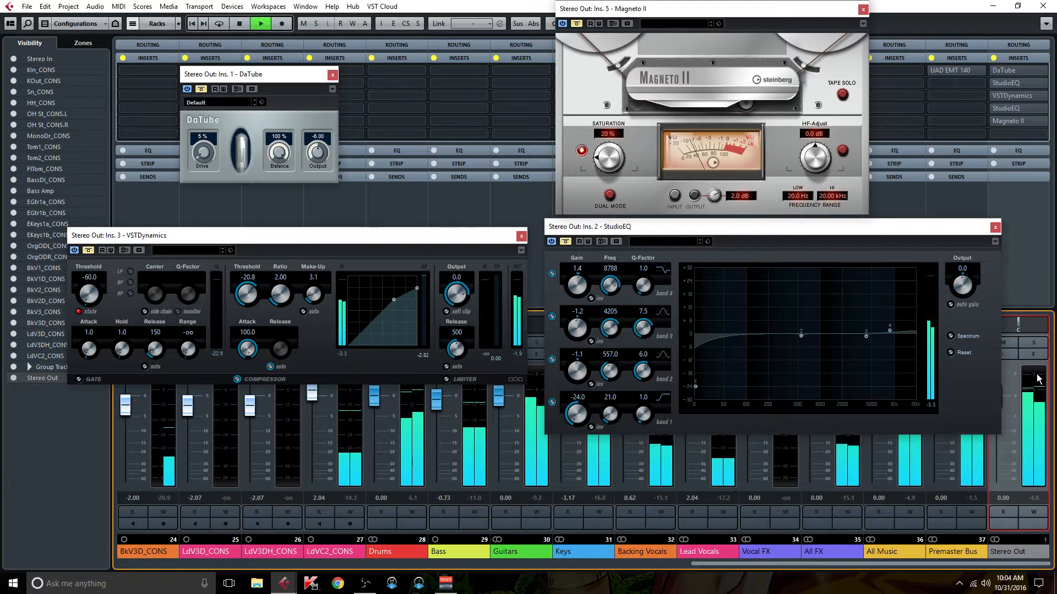
pyautogui.press('b')
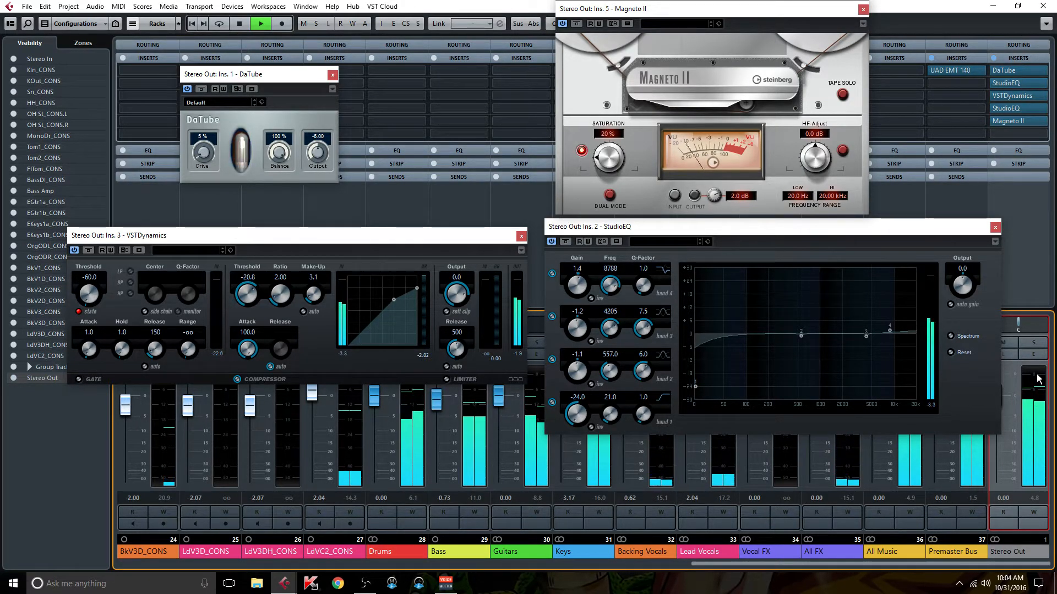
pyautogui.press('b')
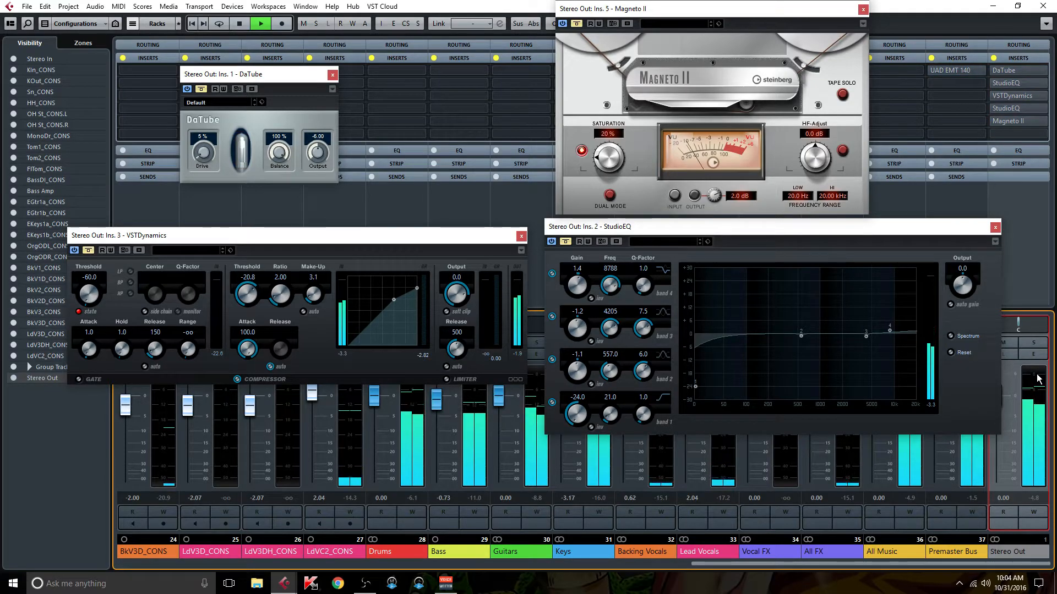
pyautogui.press('b')
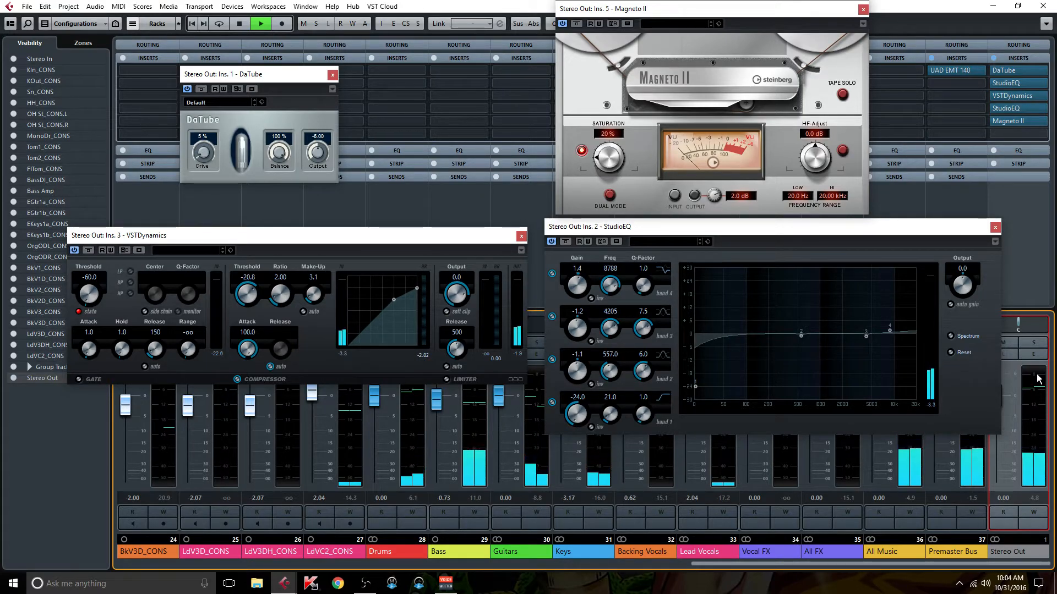
pyautogui.press('space')
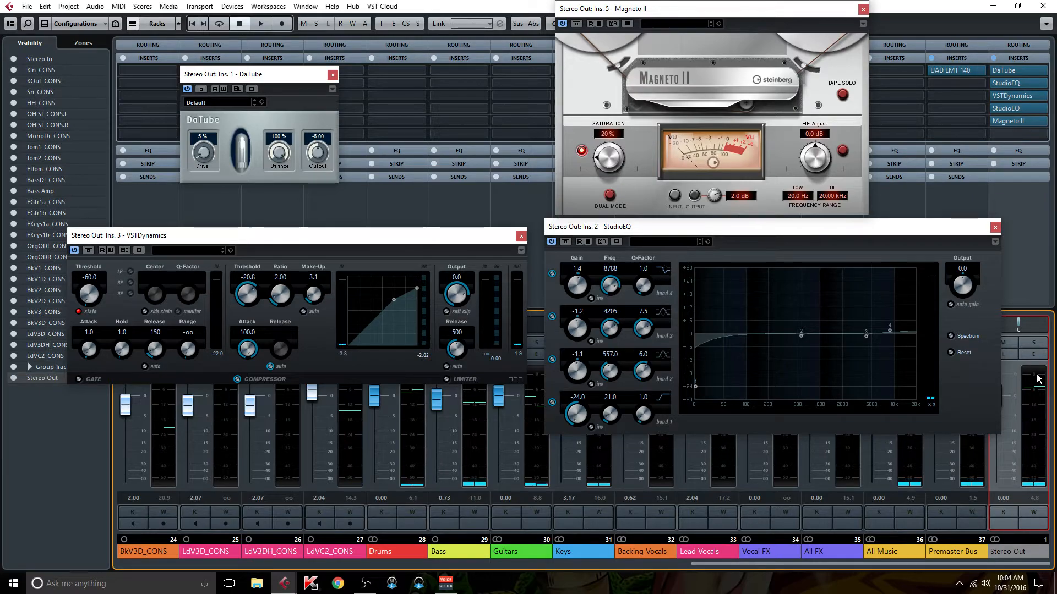
# Rearrange the StudioEQ, VSTDynamics and DaTube windows so that all the open plug-in windows stand clear of each other
pyautogui.moveTo(766, 224); pyautogui.dragTo(737, 241)
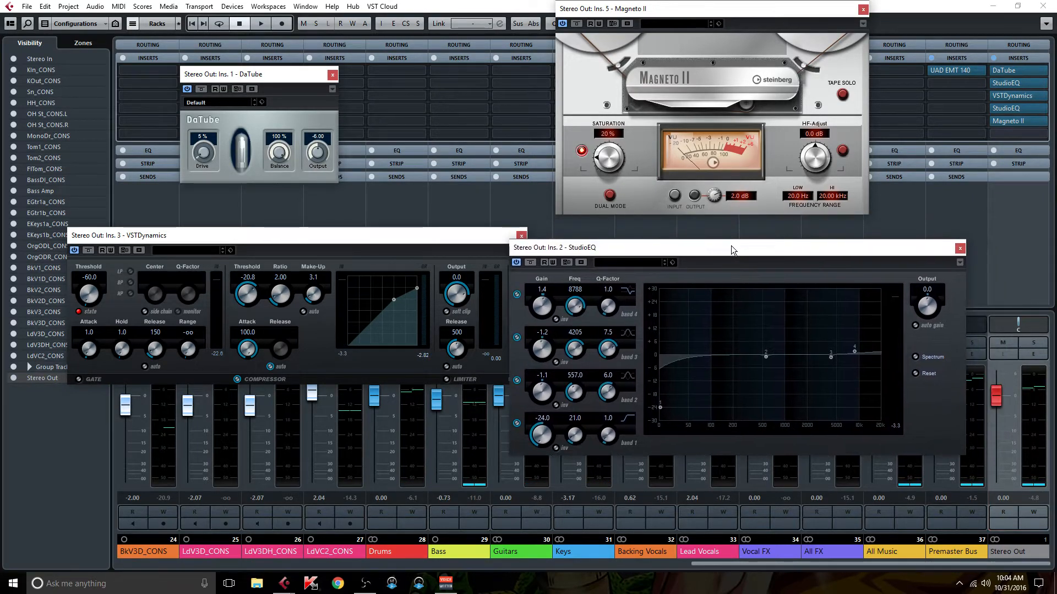
pyautogui.moveTo(451, 236); pyautogui.dragTo(399, 247)
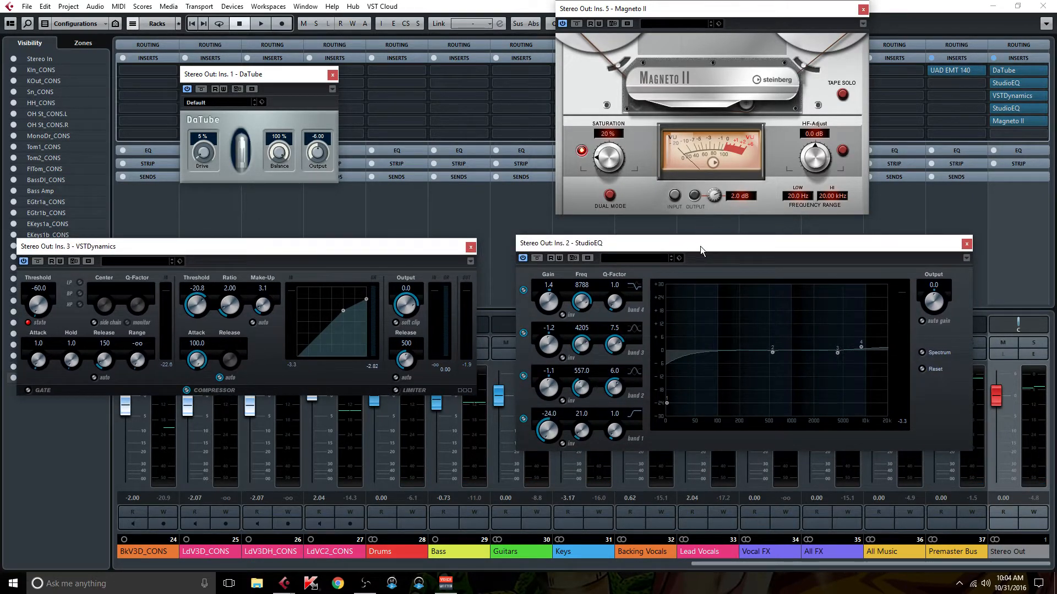
pyautogui.moveTo(700, 249); pyautogui.dragTo(665, 231)
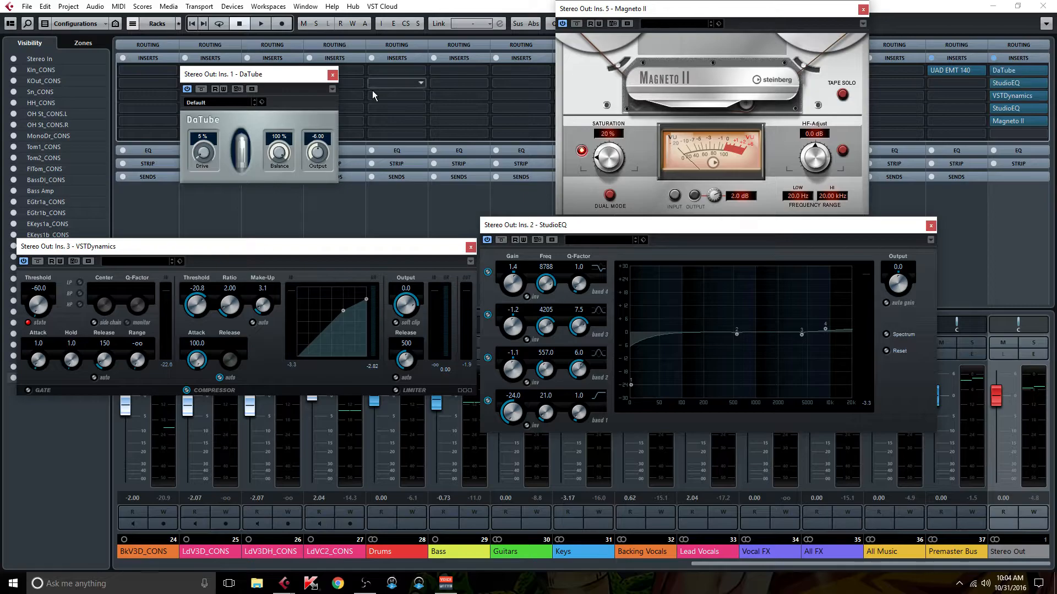
pyautogui.moveTo(263, 75); pyautogui.dragTo(354, 89)
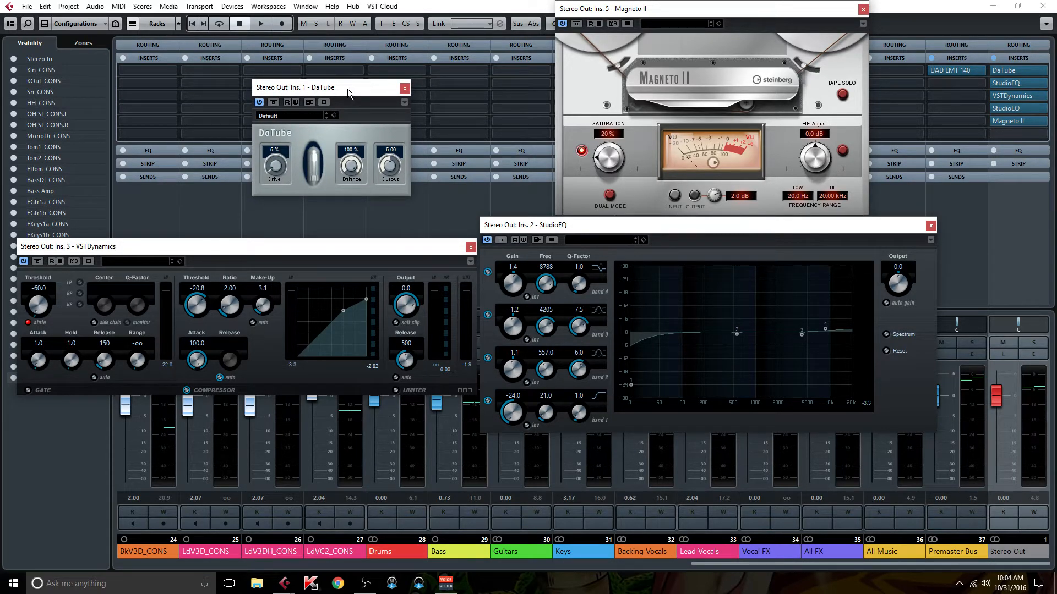
pyautogui.moveTo(356, 88); pyautogui.dragTo(353, 77)
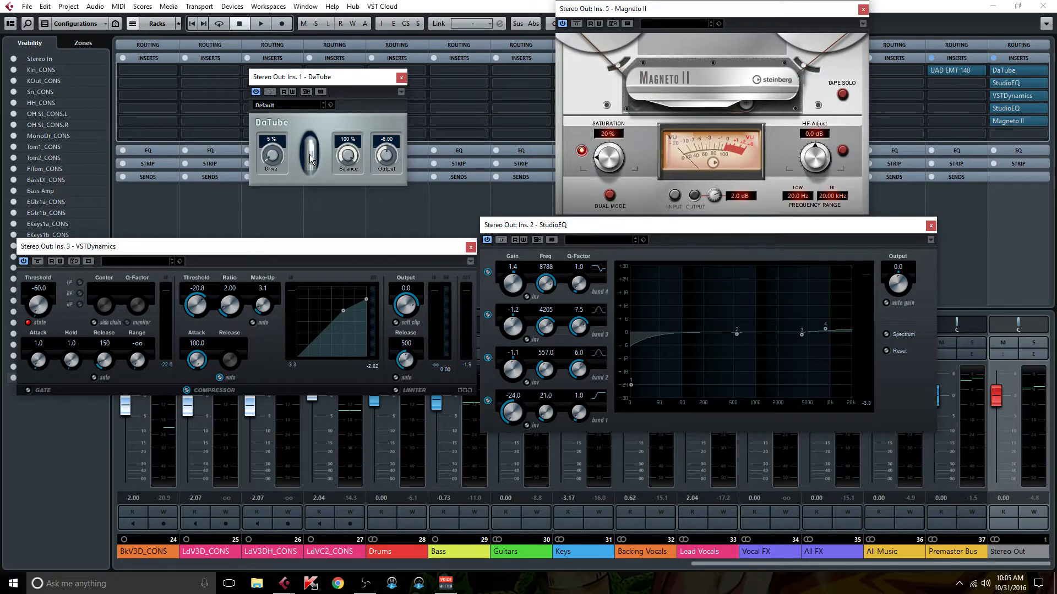
# Close DaTube, examine the band settings of the first StudioEQ on Stereo Out, and close it
pyautogui.click(401, 80)
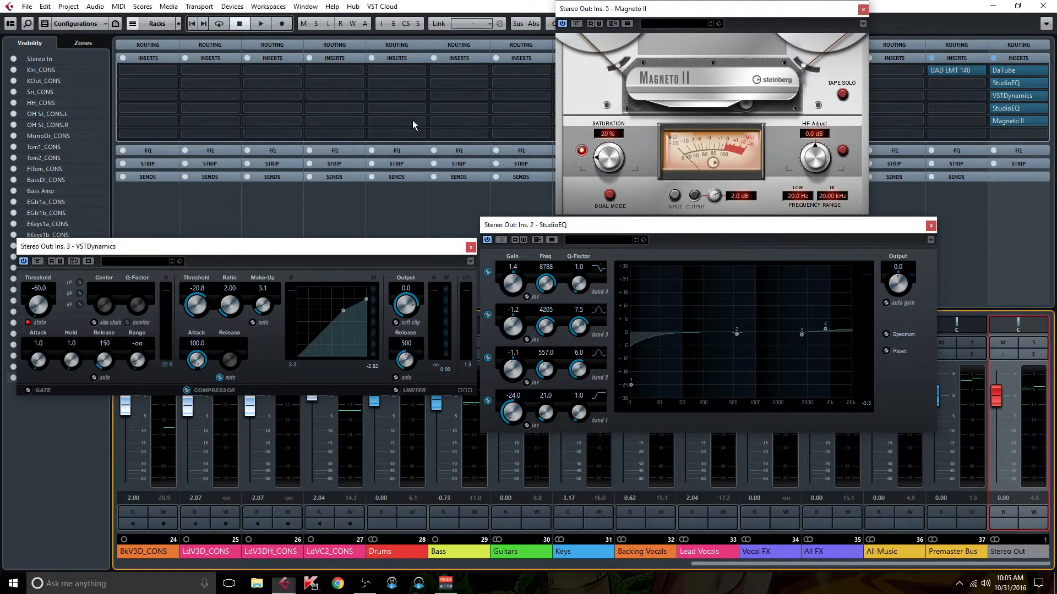
pyautogui.moveTo(540, 226); pyautogui.dragTo(218, 81)
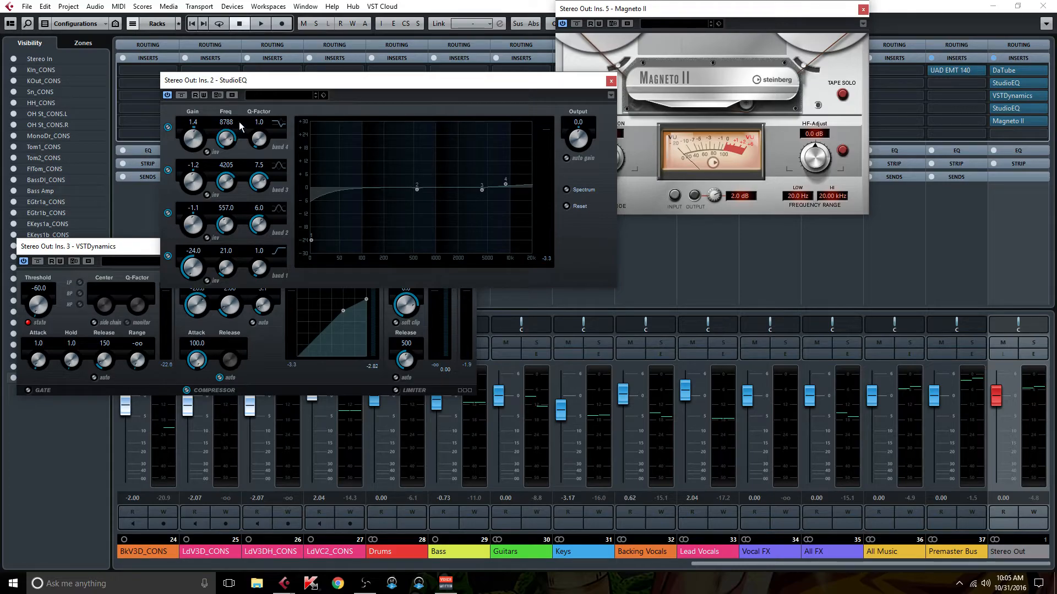
pyautogui.click(611, 82)
# Examine VSTDynamics' compressor settings and DaTube's output setting on Stereo Out, leaving both plug-in windows closed
pyautogui.moveTo(273, 241); pyautogui.dragTo(354, 139)
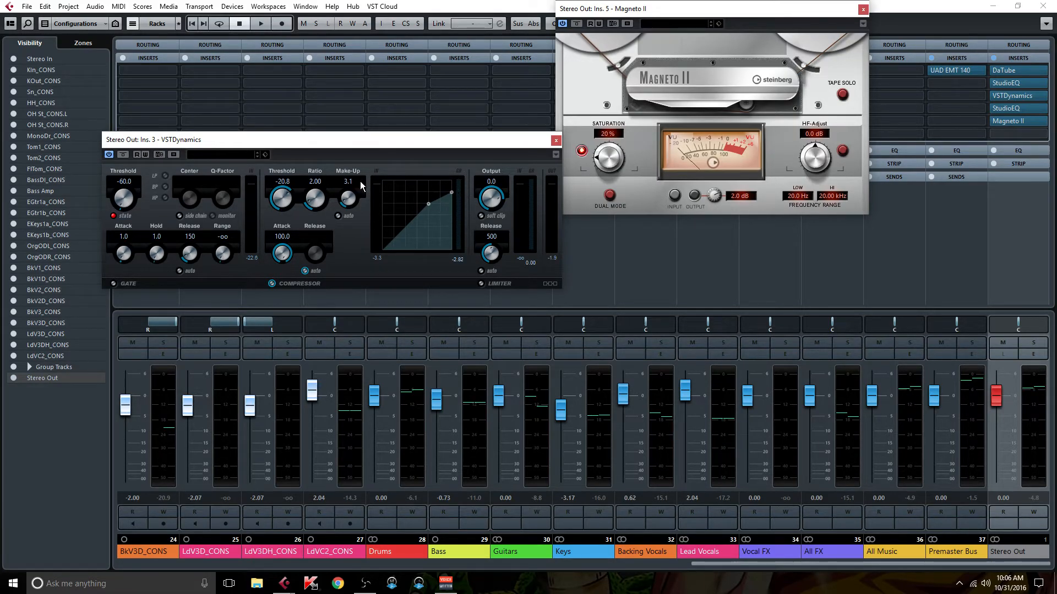
pyautogui.click(1022, 70)
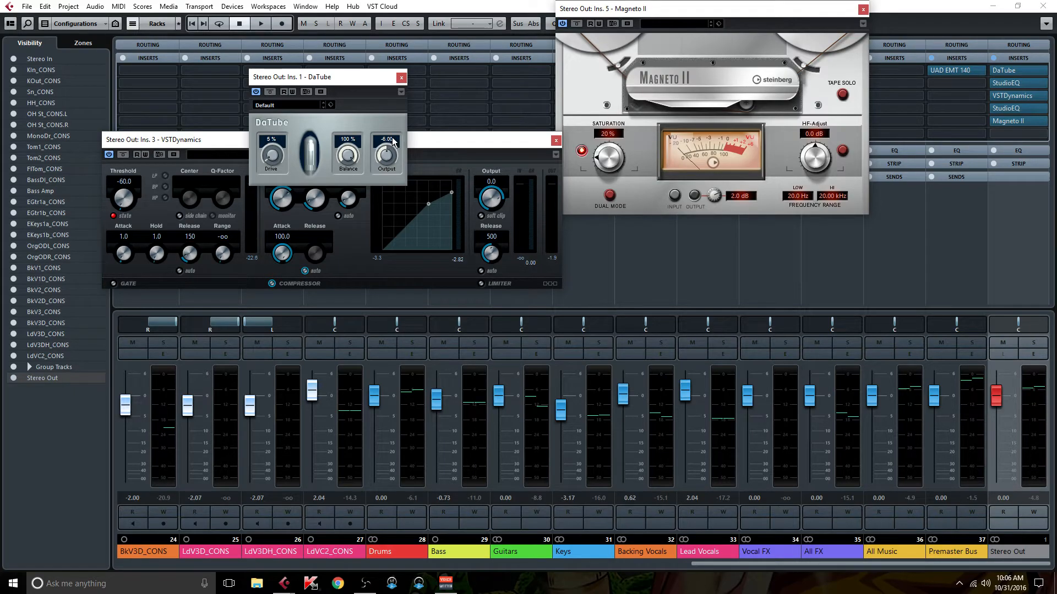
pyautogui.click(401, 78)
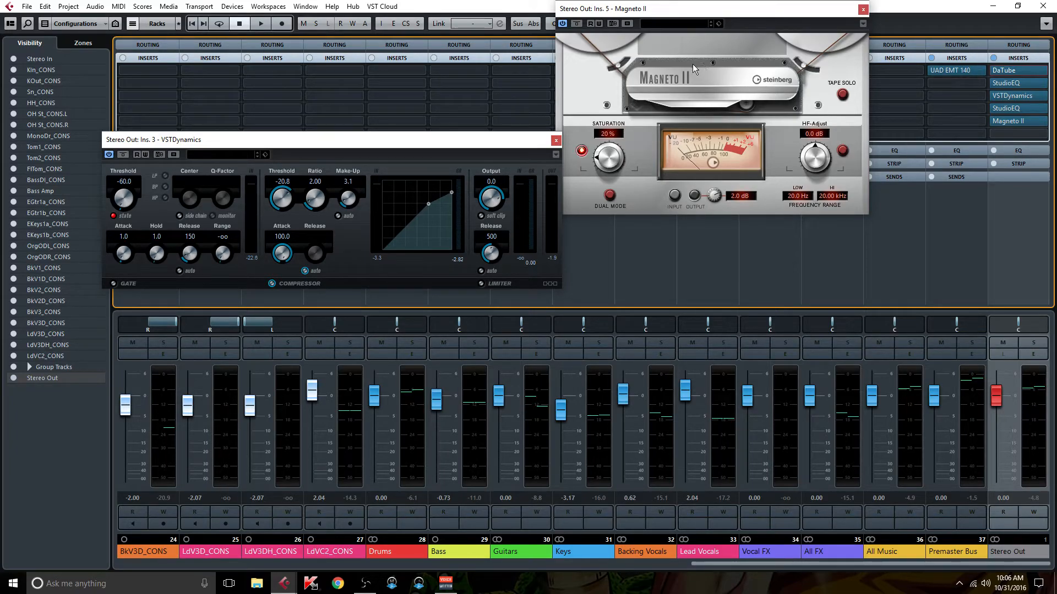
pyautogui.click(556, 141)
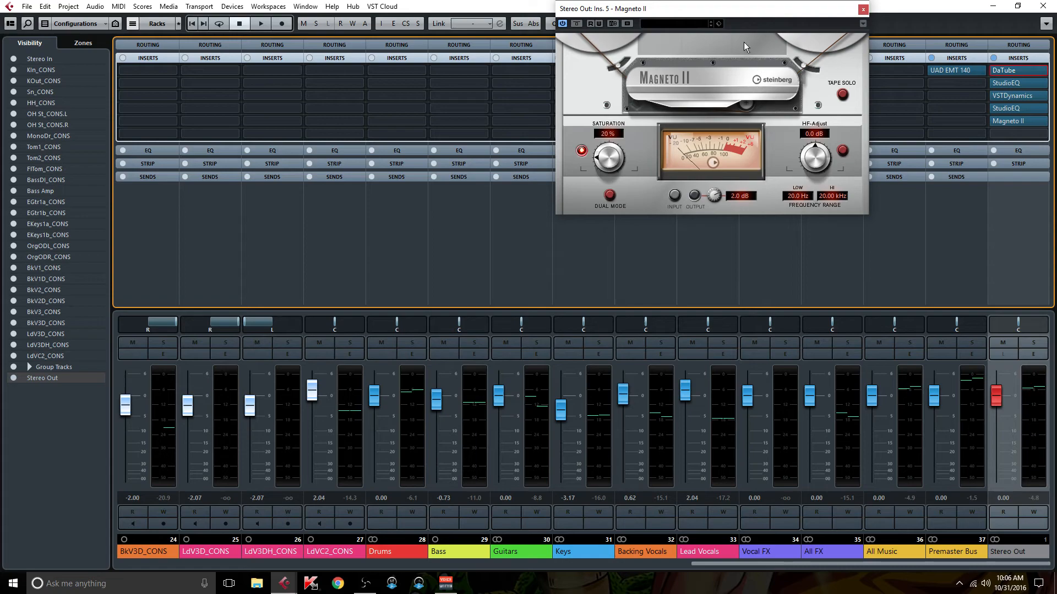
# Examine Magneto II's settings and those of the StudioEQ in insert 4 of Stereo Out, leaving both windows closed
pyautogui.moveTo(696, 8); pyautogui.dragTo(510, 69)
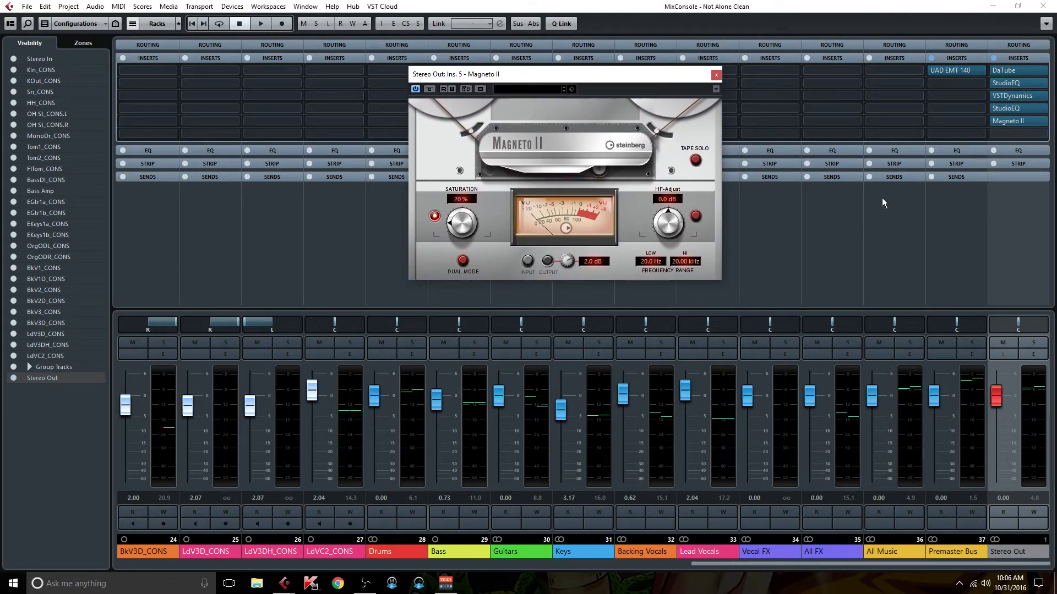
pyautogui.moveTo(1016, 109)
pyautogui.moveTo(523, 74)
pyautogui.mouseDown()
pyautogui.moveTo(524, 117)
pyautogui.moveTo(513, 89)
pyautogui.mouseUp()
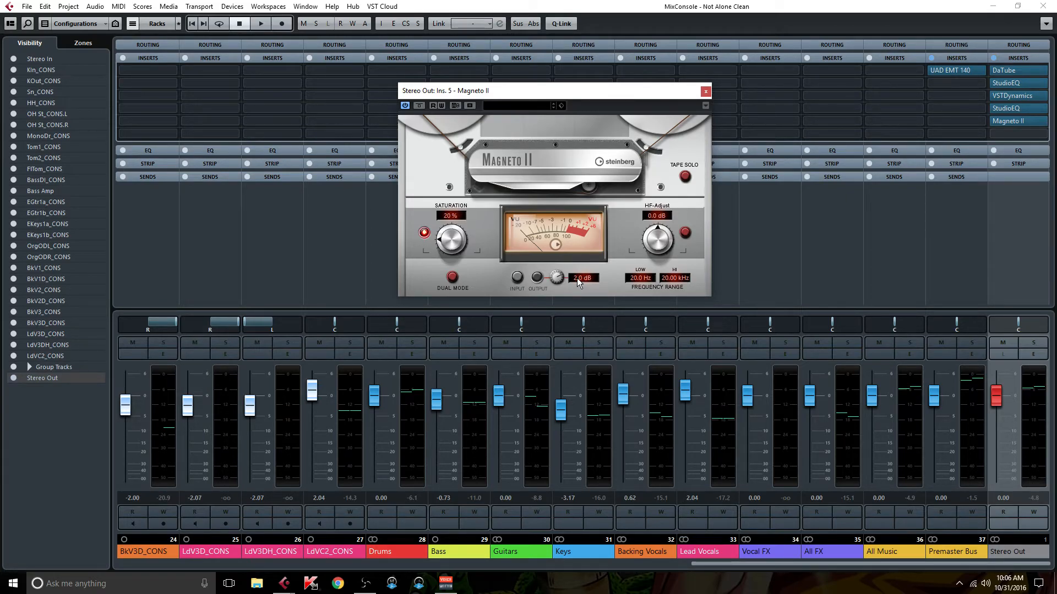
pyautogui.click(453, 278)
pyautogui.click(1022, 106)
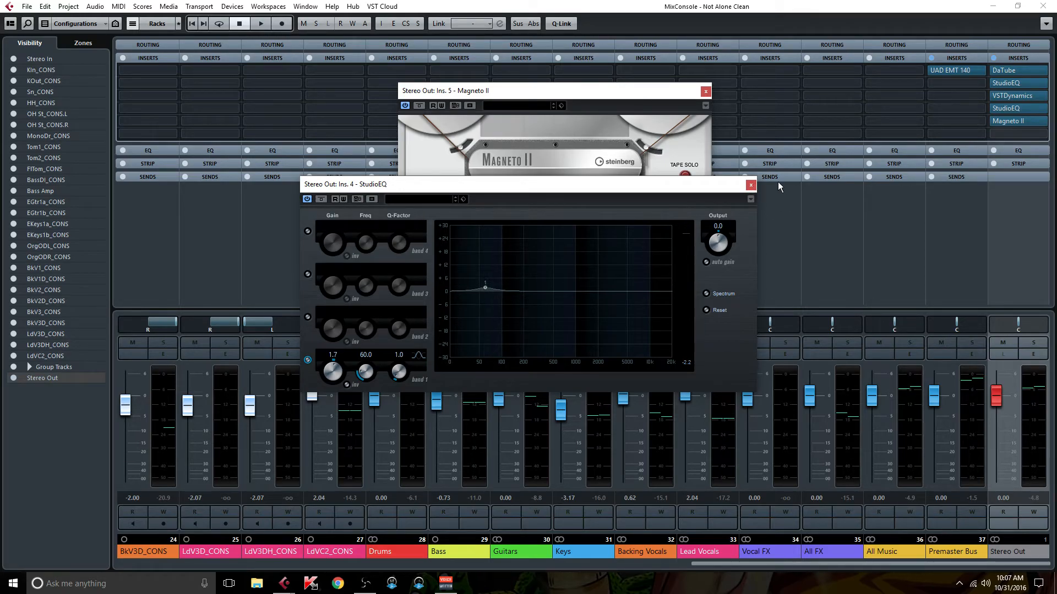
pyautogui.click(752, 186)
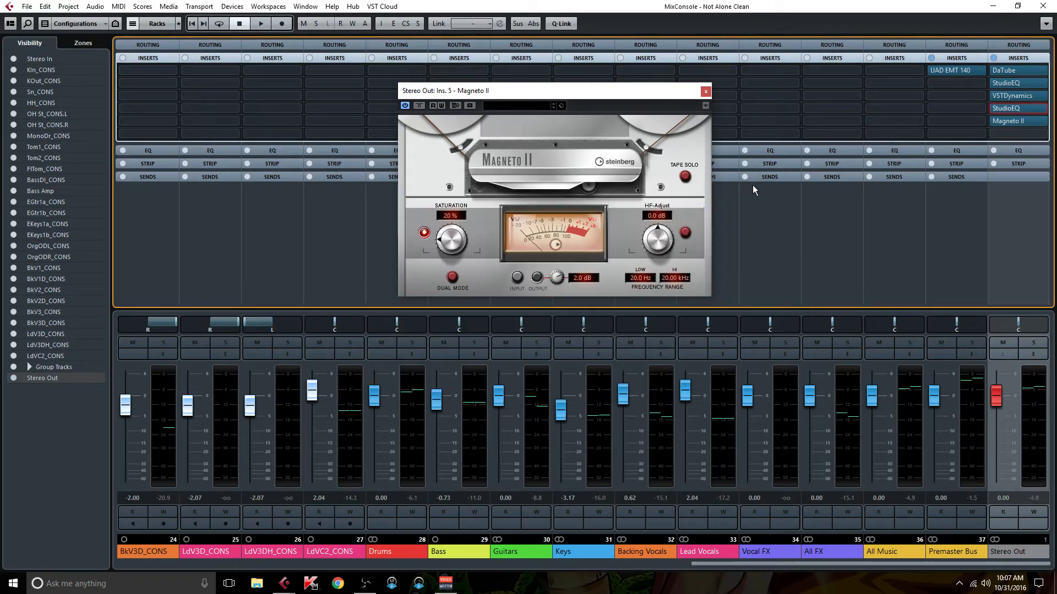
pyautogui.click(707, 92)
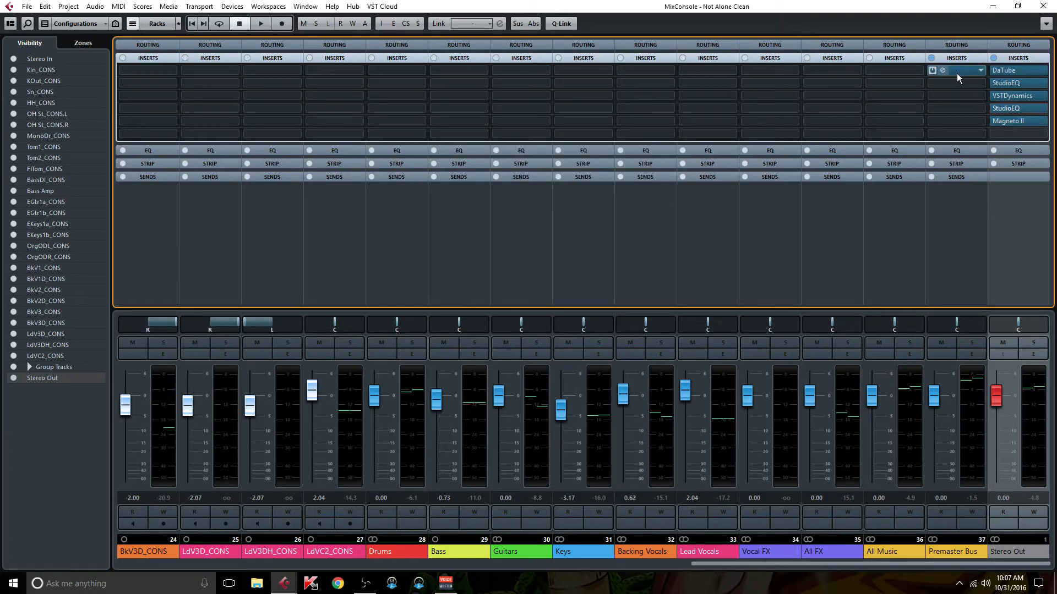
# Open the UAD EMT 140 on the Premaster Bus, examine its reverb and blend settings, and close it
pyautogui.click(957, 72)
pyautogui.moveTo(537, 167); pyautogui.dragTo(413, 103)
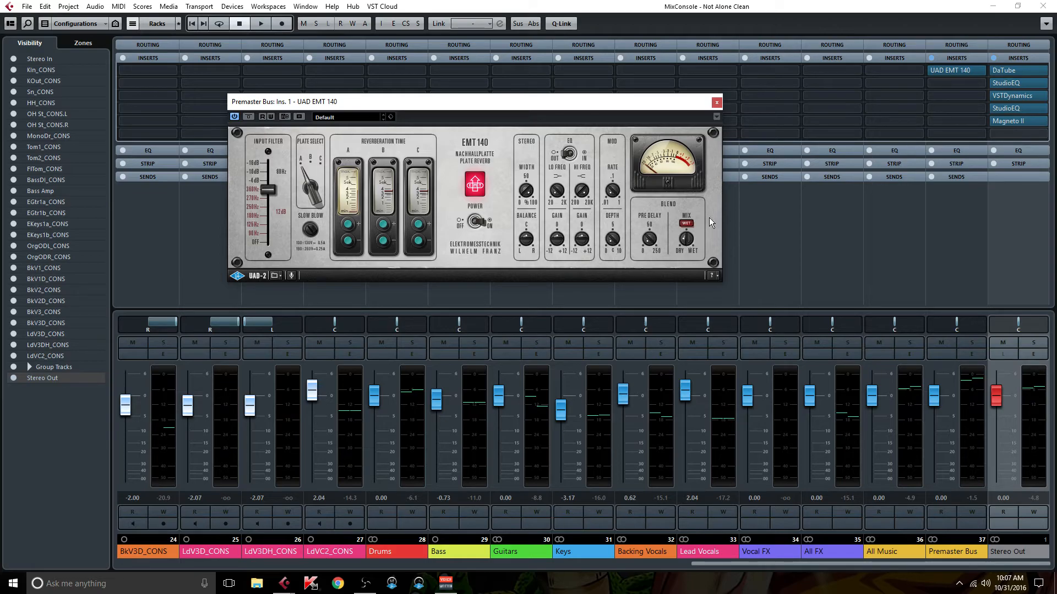
pyautogui.click(717, 102)
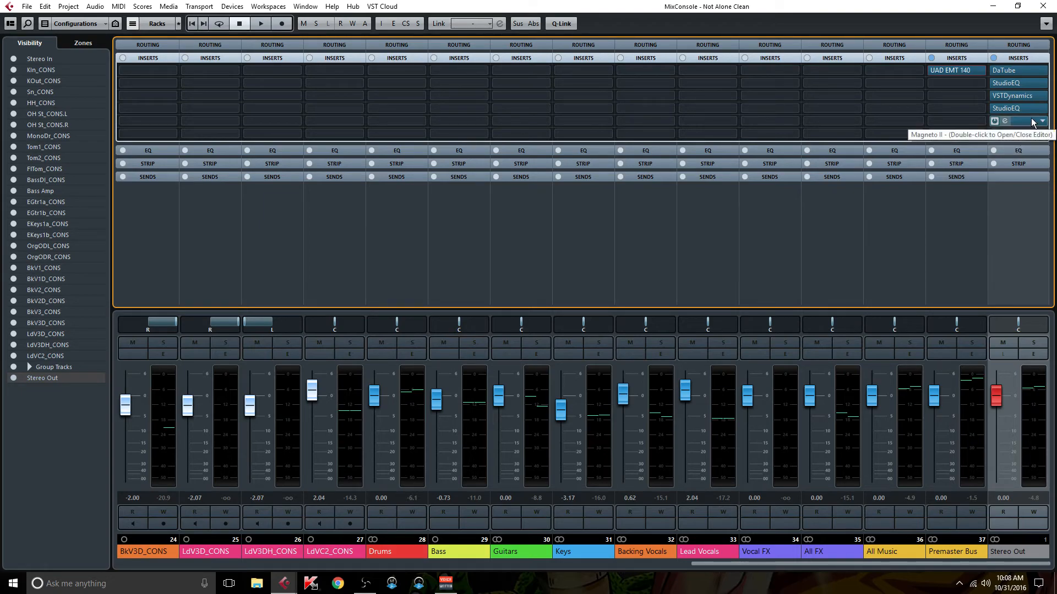
# Show the plug-in list for the empty insert slot below Magneto II and dismiss it without choosing an effect
pyautogui.moveTo(1029, 121)
pyautogui.mouseDown()
pyautogui.moveTo(1031, 139)
pyautogui.moveTo(1031, 123)
pyautogui.mouseUp()
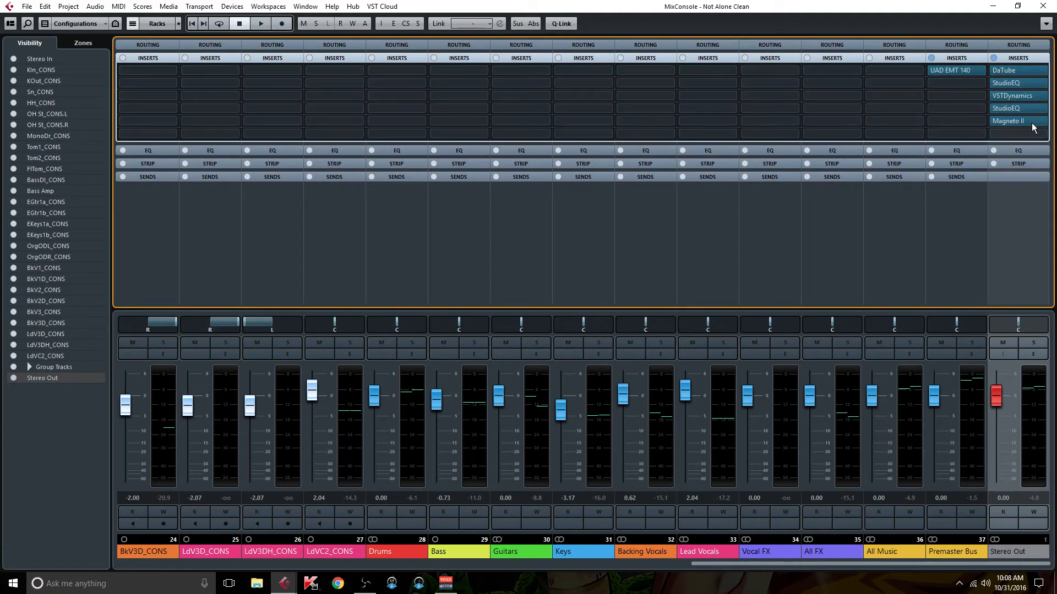
pyautogui.click(1039, 137)
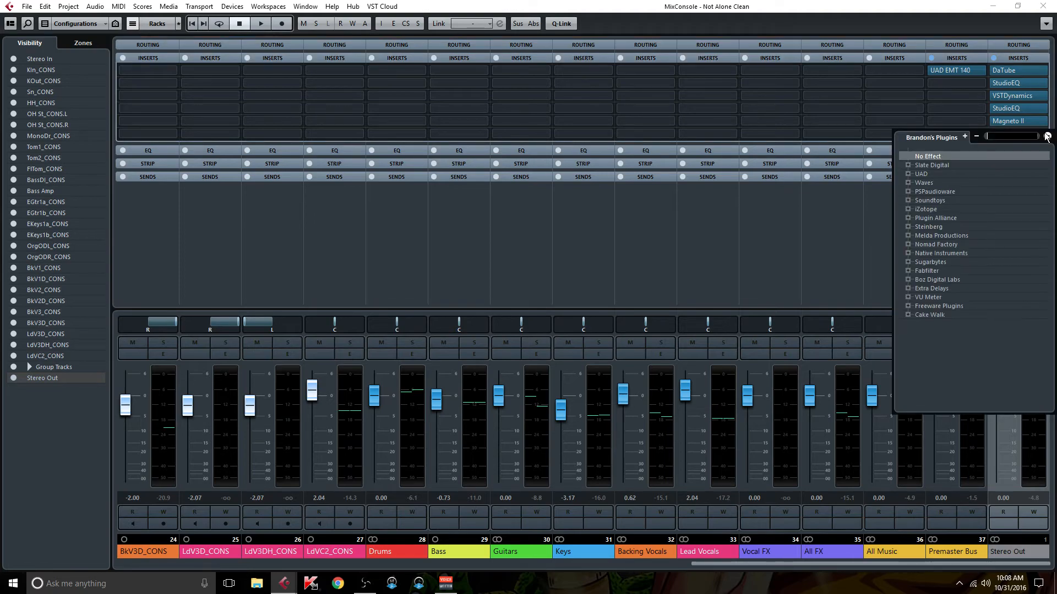
pyautogui.click(882, 240)
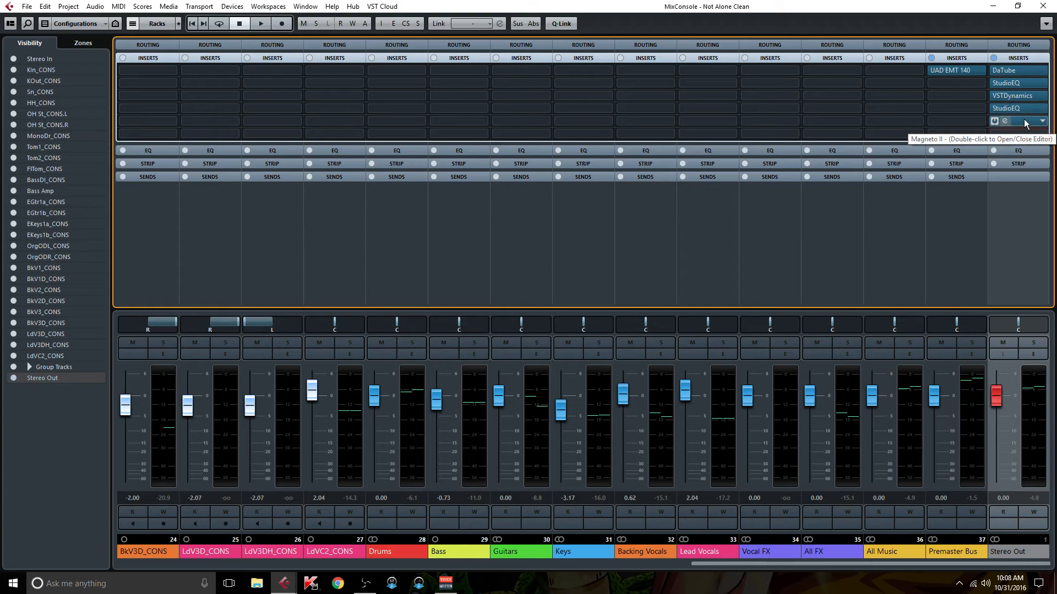
# Check the Premaster Bus's EMT 140 once more, close it, and look over the mixer channels and Stereo Out inserts
pyautogui.doubleClick(960, 71)
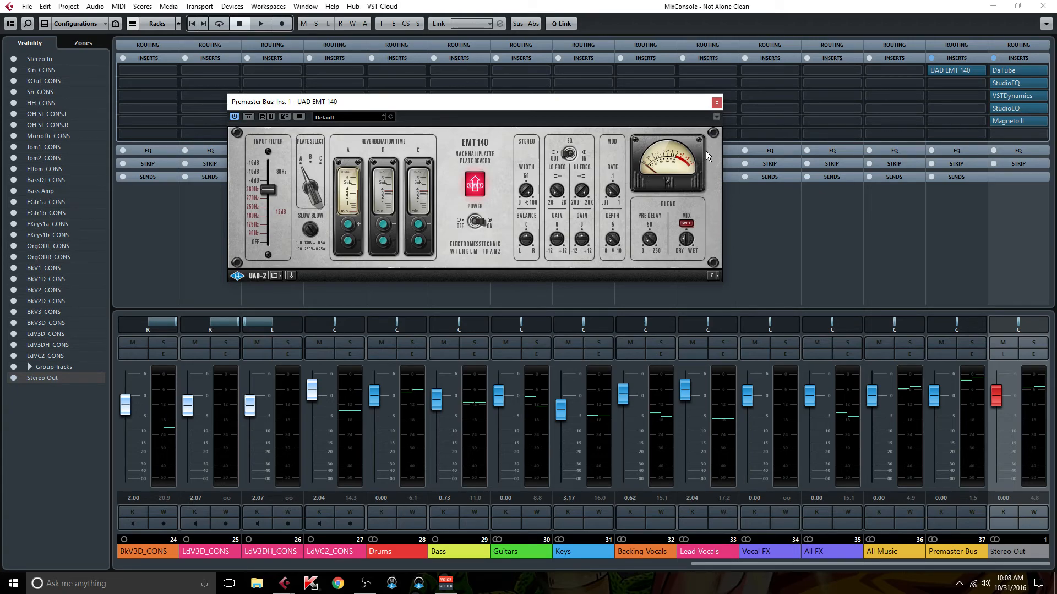
pyautogui.click(716, 103)
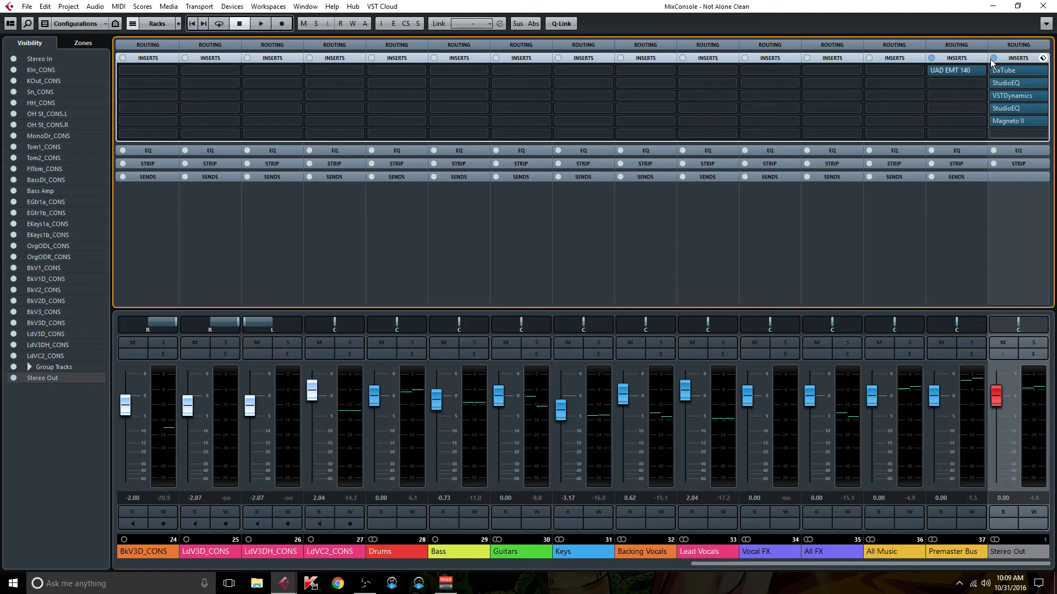
pyautogui.moveTo(1005, 71)
pyautogui.moveTo(731, 564); pyautogui.dragTo(774, 565)
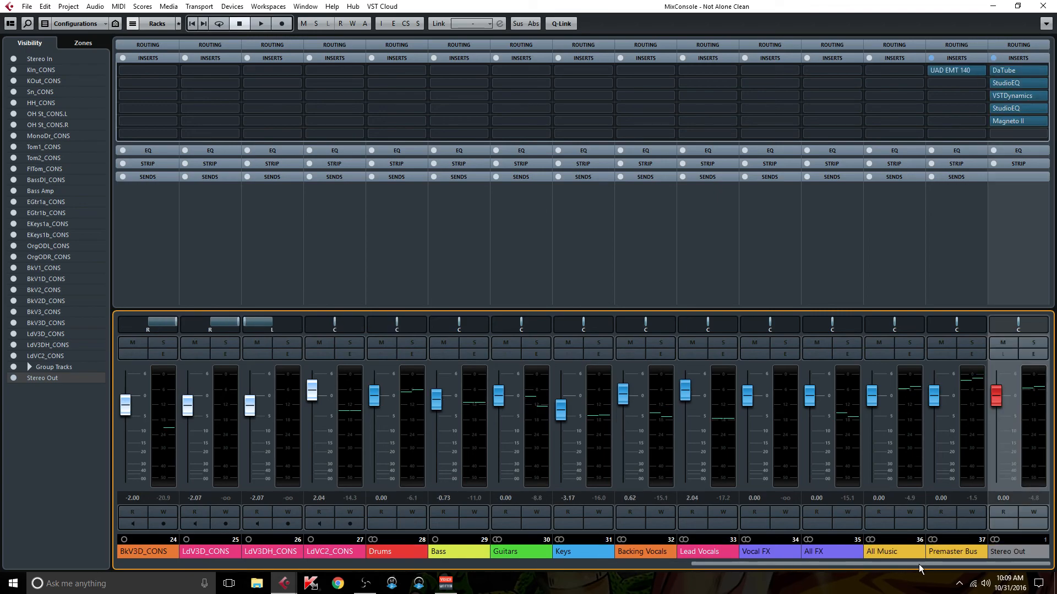